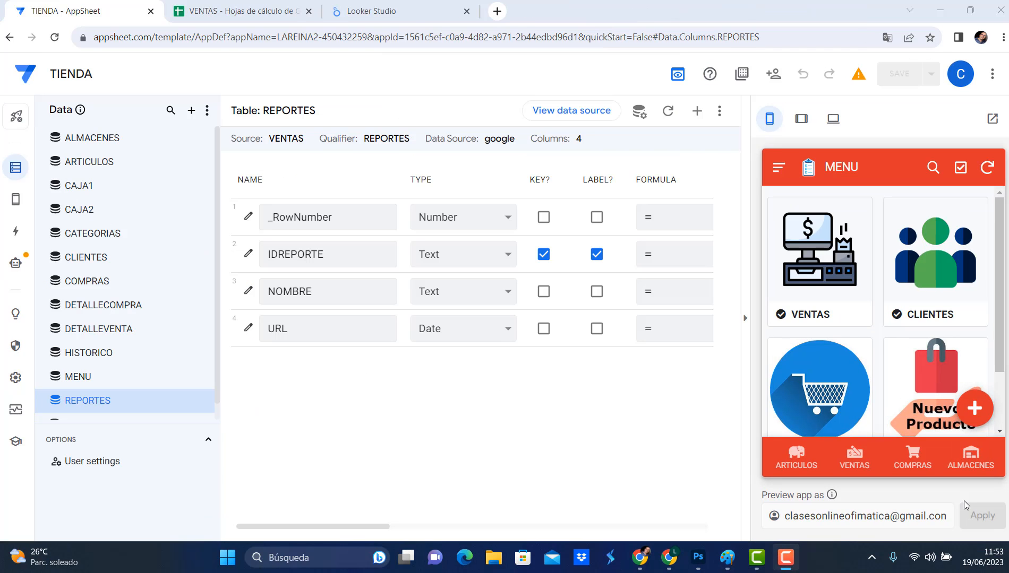
- Look through the app preview's VENTAS and COMPRAS views and the entries of its side navigation menu
left_click(858, 461)
left_click(913, 459)
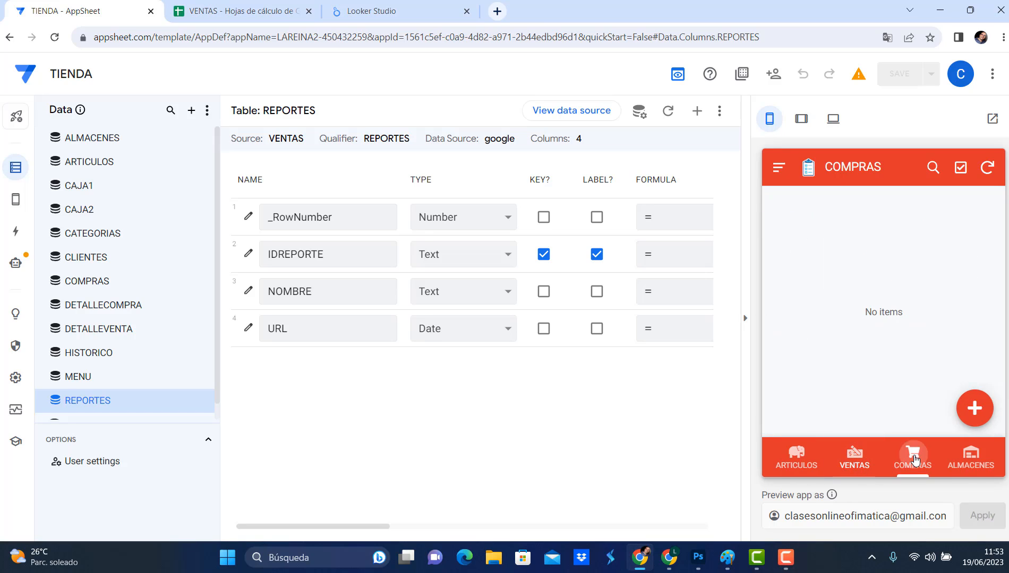
left_click(777, 176)
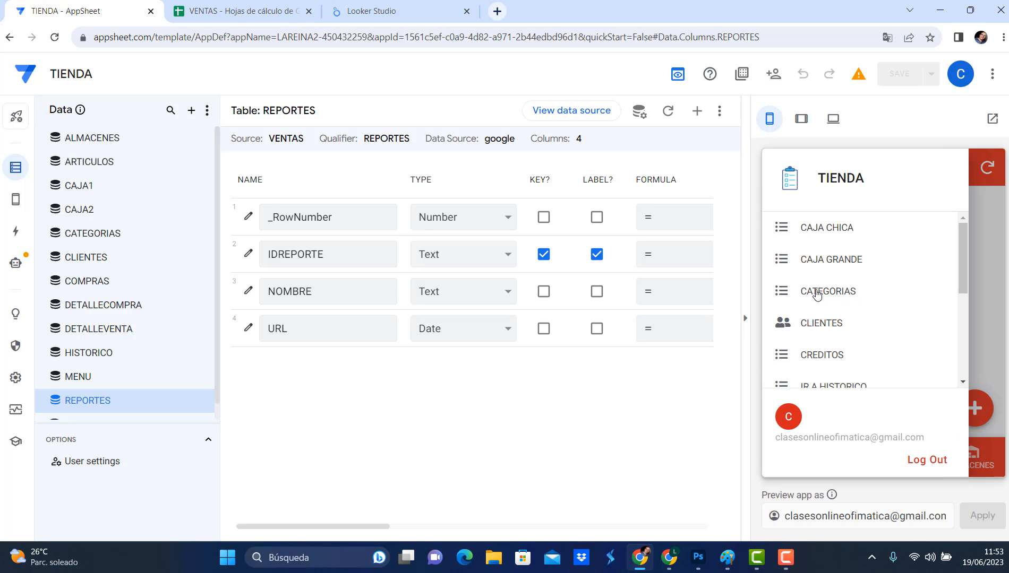
scroll(817, 295, "down", 3)
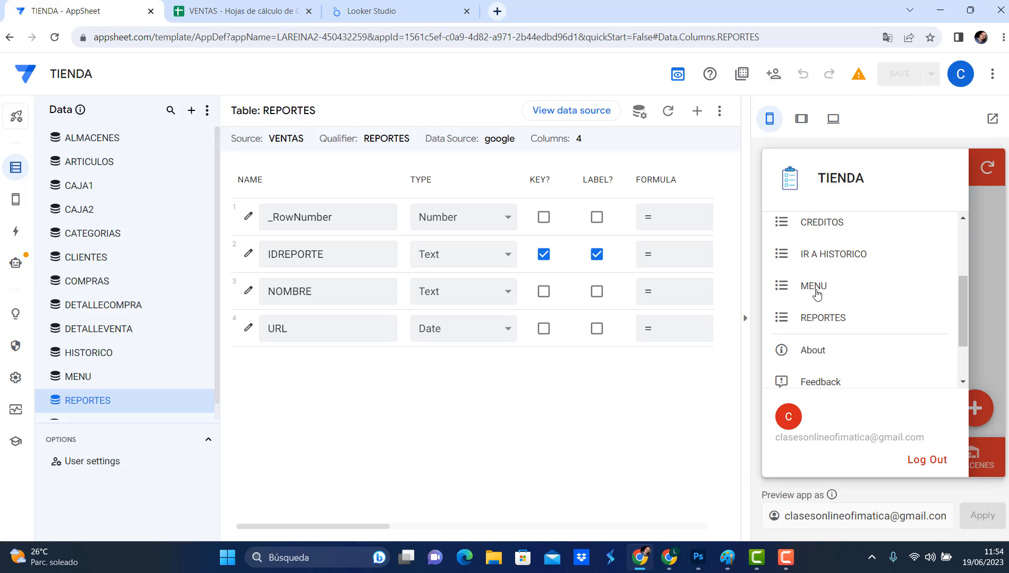
scroll(816, 295, "down", 2)
scroll(816, 296, "up", 5)
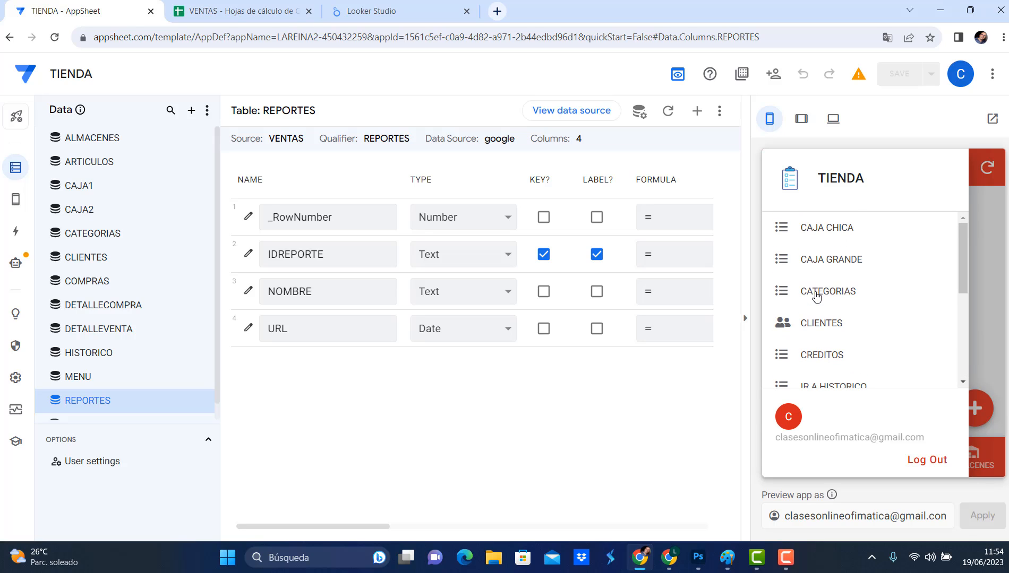
left_click(985, 318)
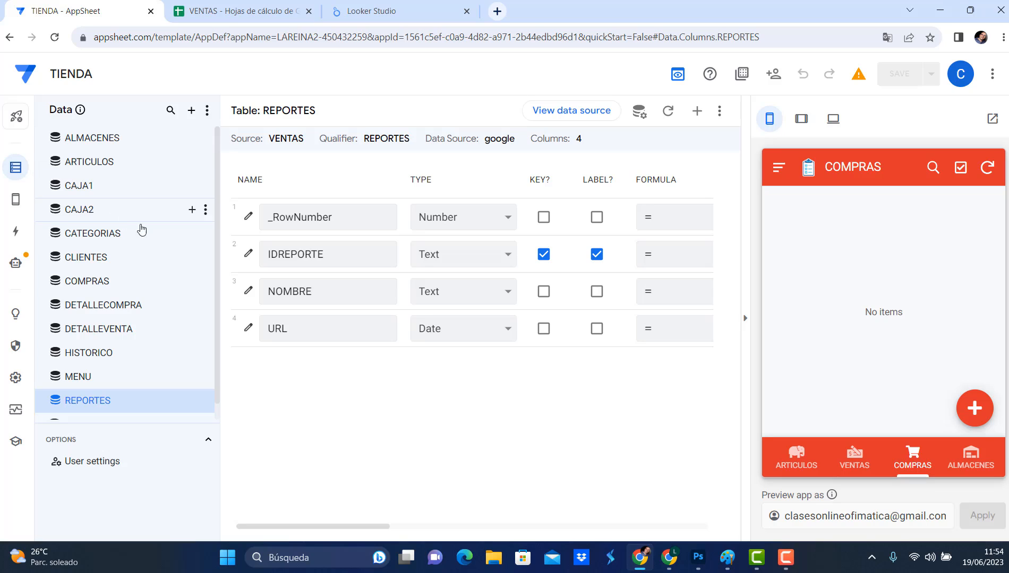
- Review the app's table list and examine the columns of the ARTICULOS and VENTAS tables
scroll(173, 253, "down", 1)
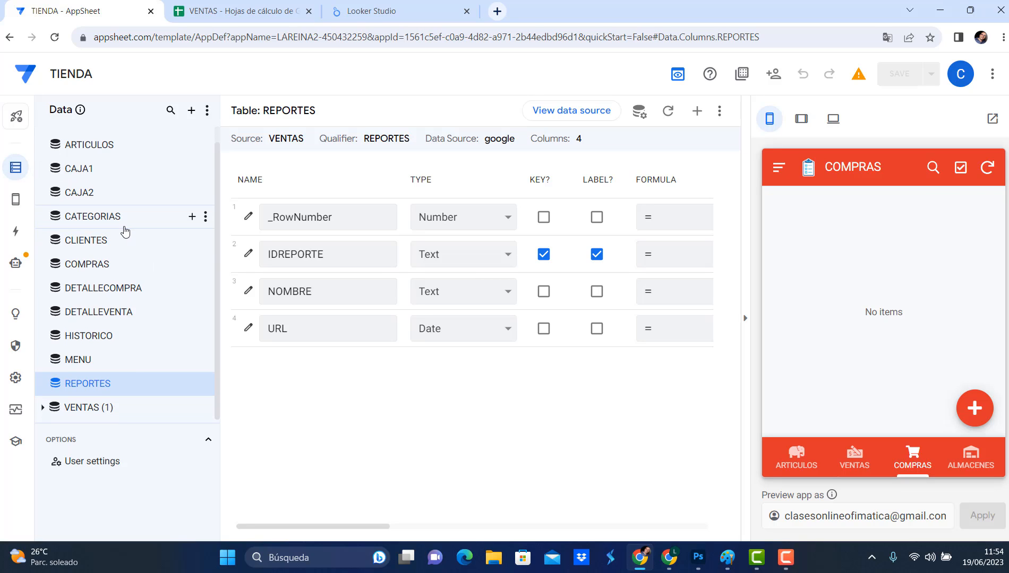
scroll(125, 230, "up", 1)
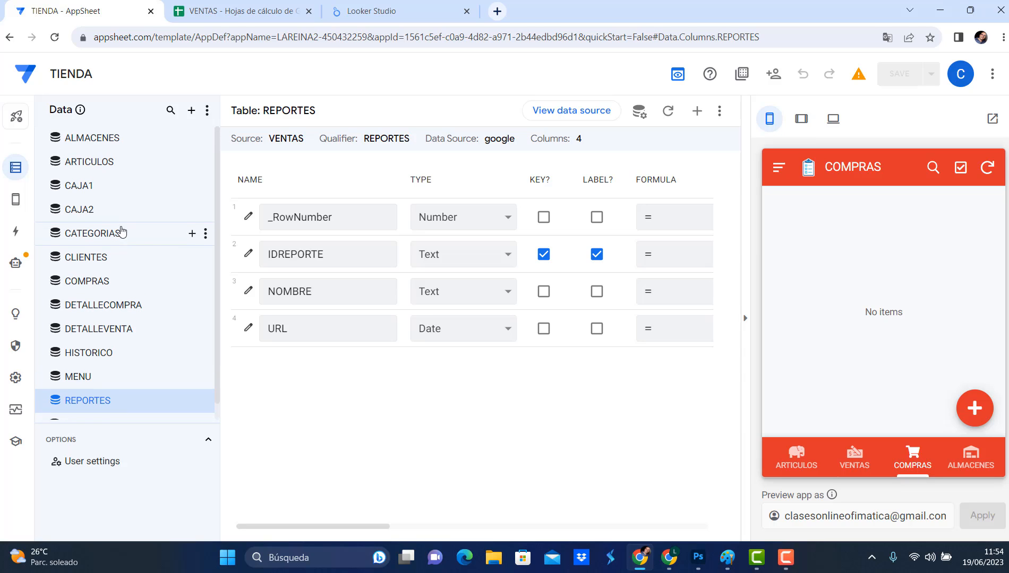
scroll(106, 371, "down", 1)
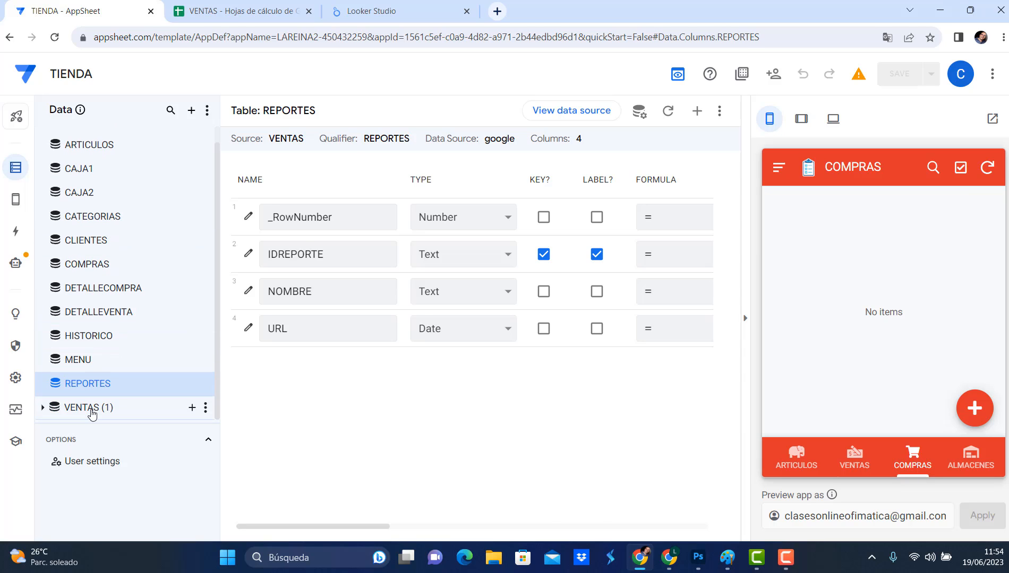
left_click(92, 413)
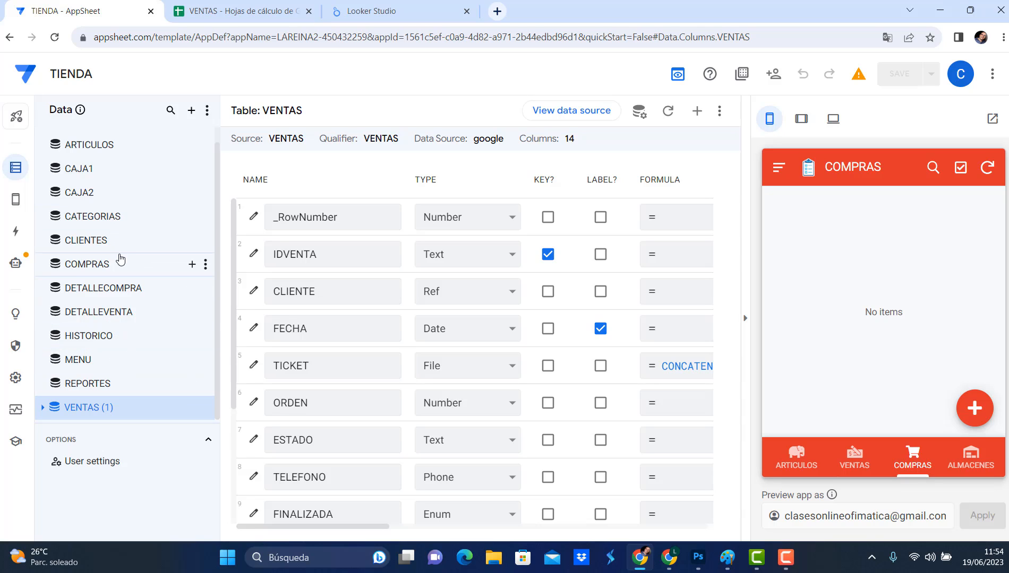
left_click(109, 150)
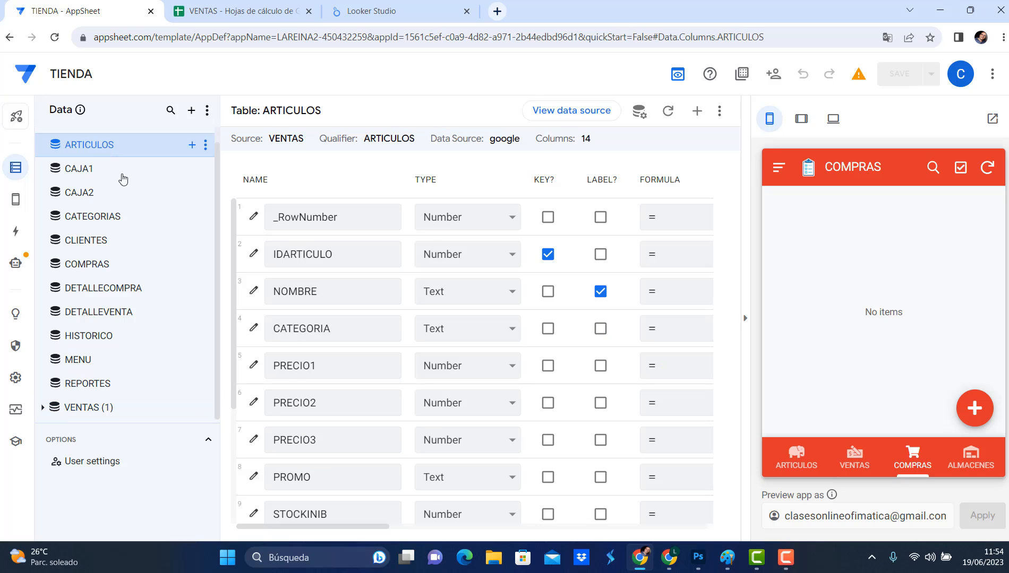
left_click(106, 408)
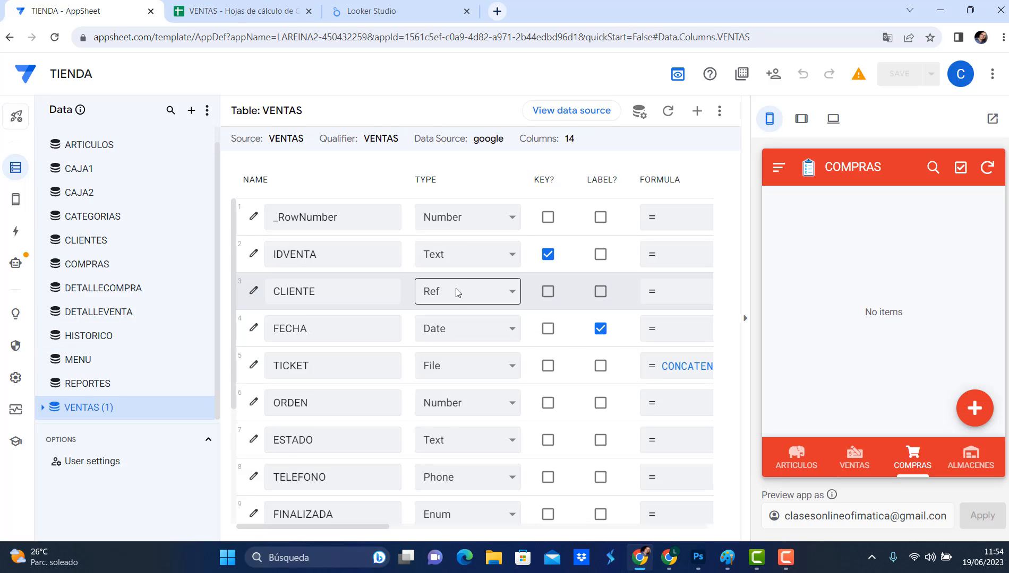
scroll(457, 300, "down", 1)
scroll(457, 307, "down", 2)
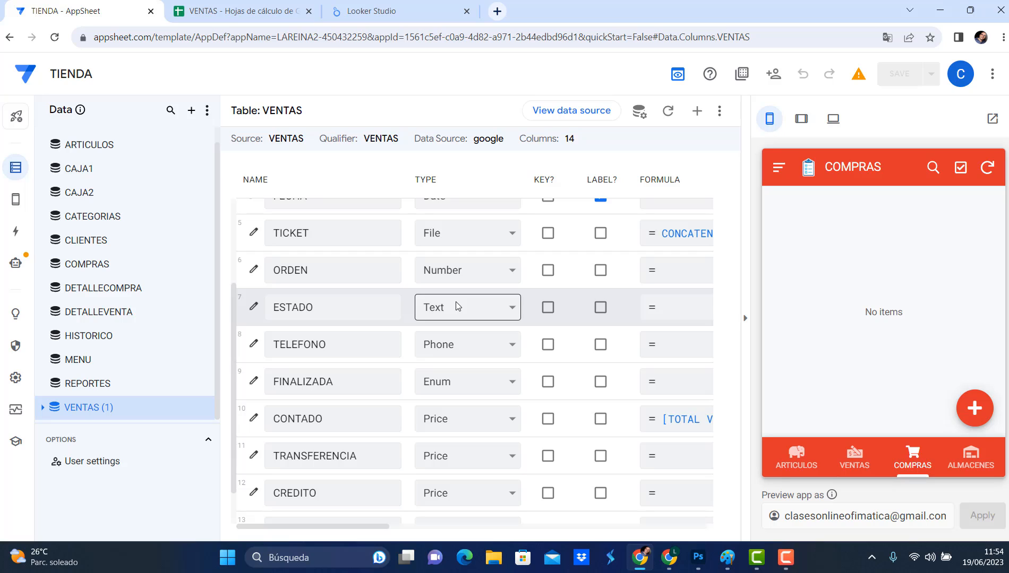
scroll(120, 268, "up", 1)
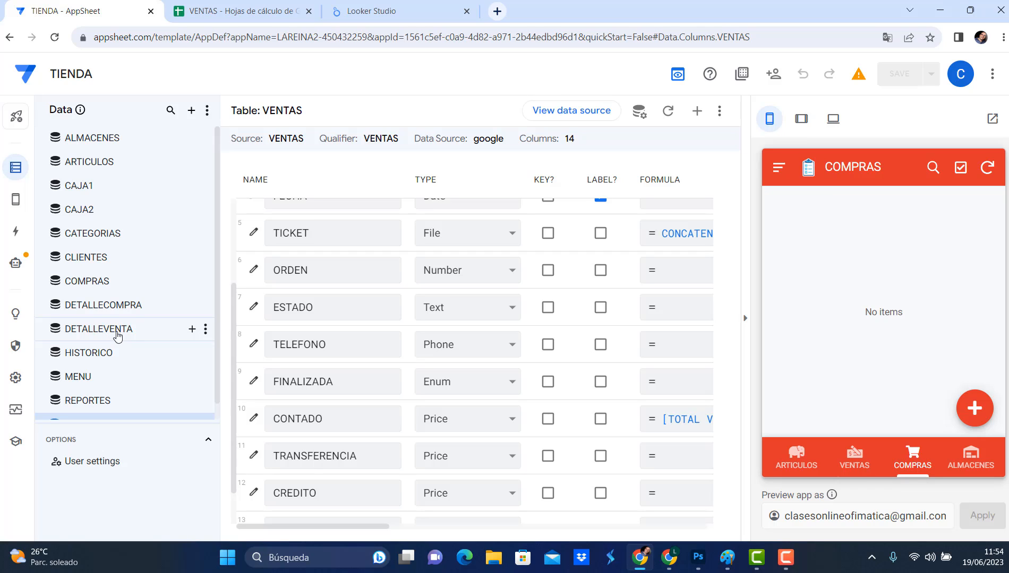
scroll(122, 334, "down", 1)
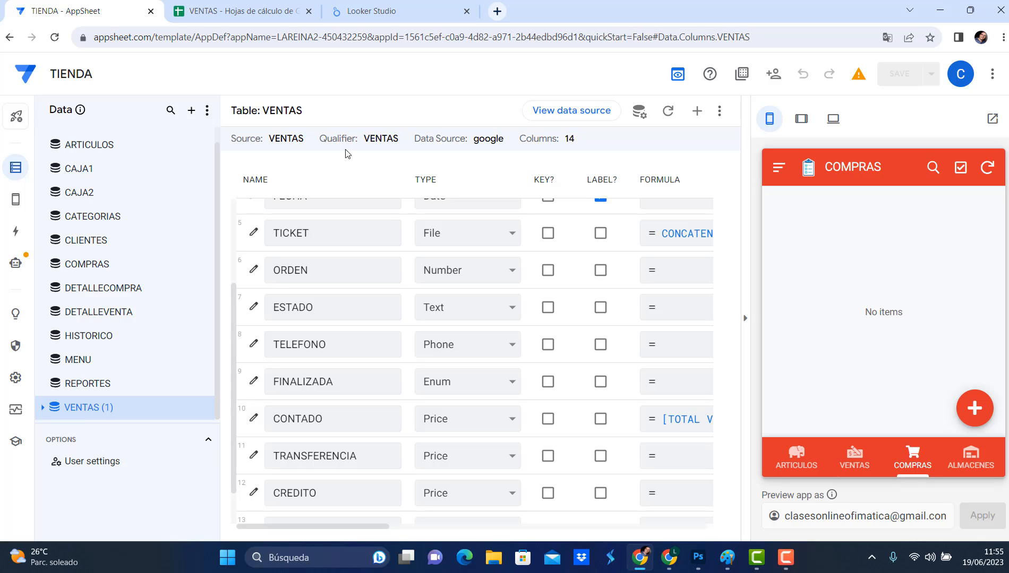
- Switch to Looker Studio, go back to the Google results and reopen it from the Looker Studio Overview result
left_click(390, 17)
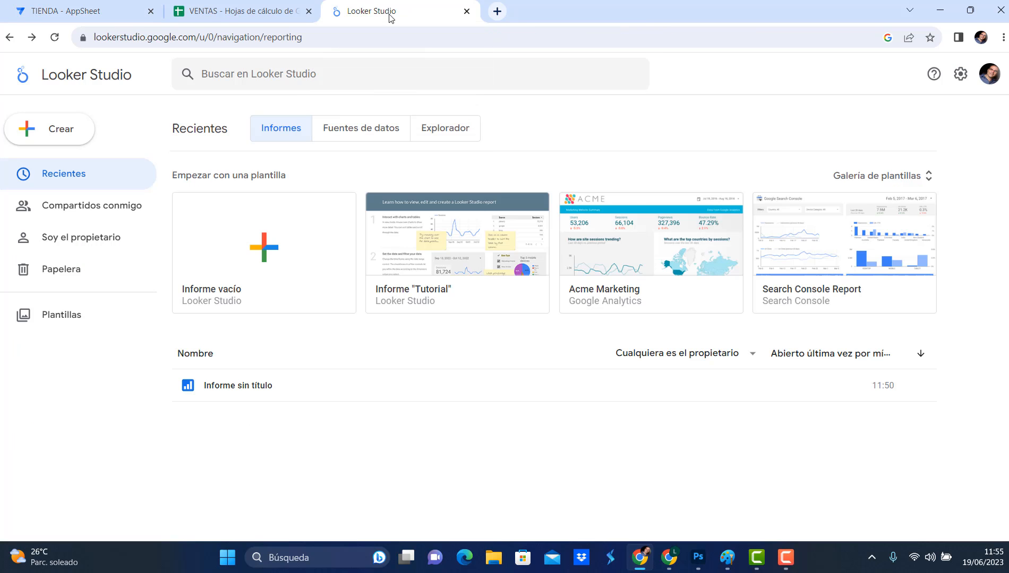
left_click(9, 37)
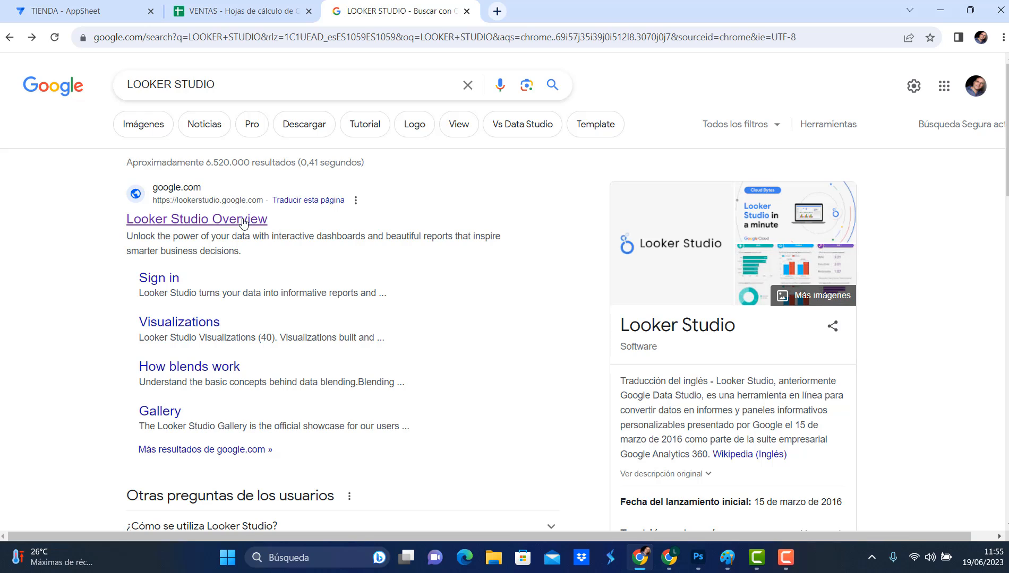
left_click(203, 223)
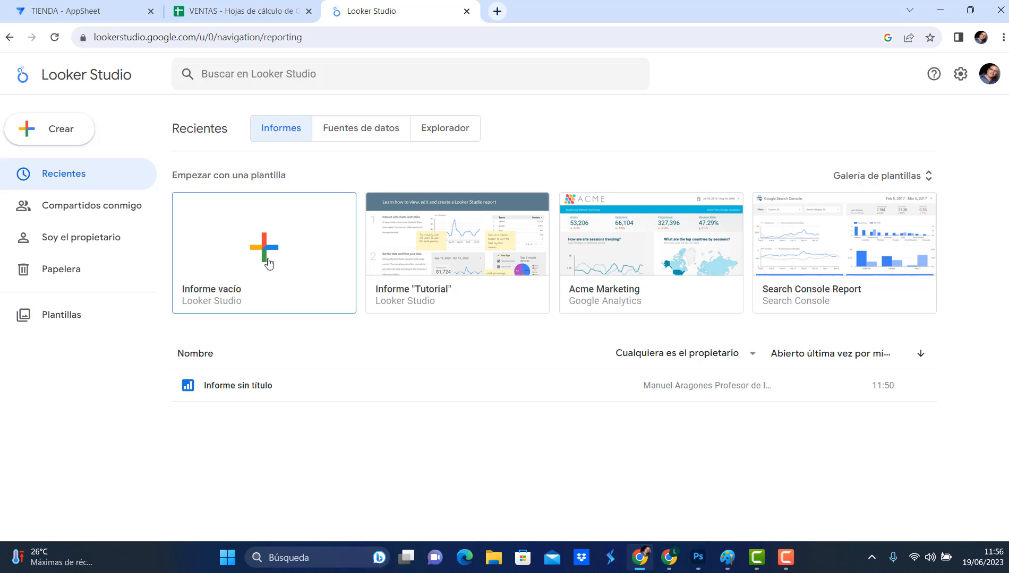
- Create a new data source with the AppSheet connector and authorize its access with the Google account
left_click(362, 133)
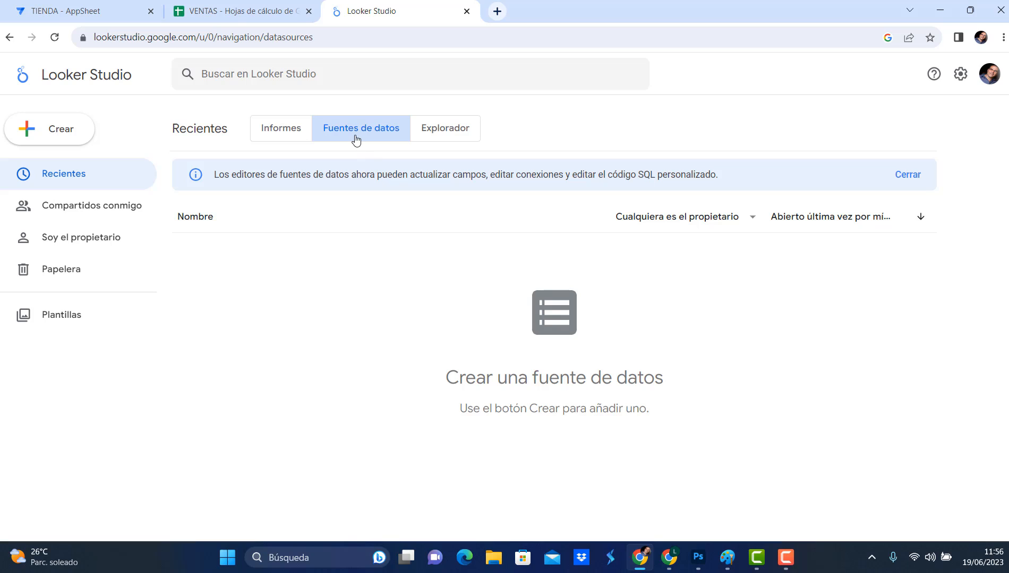
left_click(62, 137)
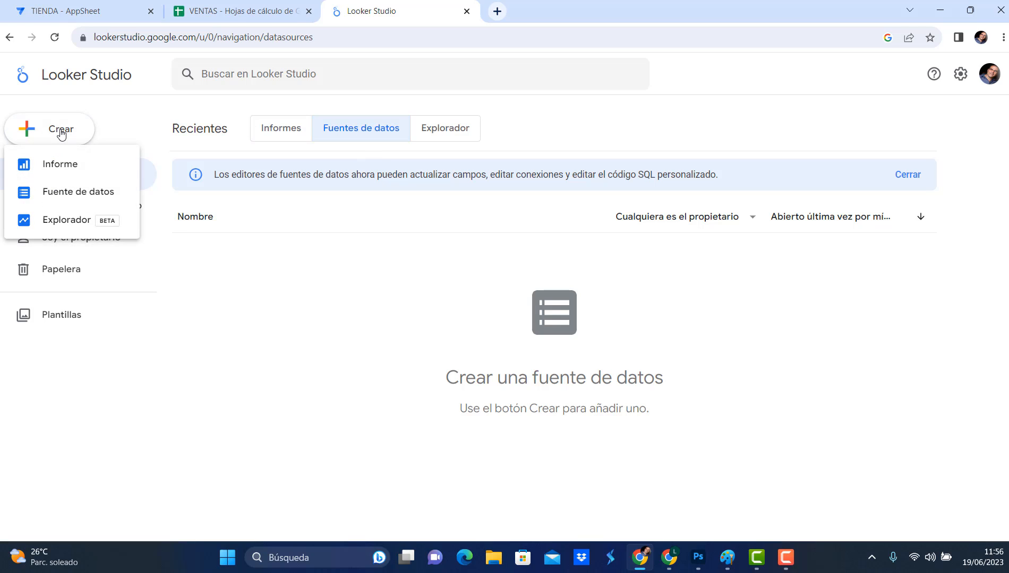
left_click(65, 196)
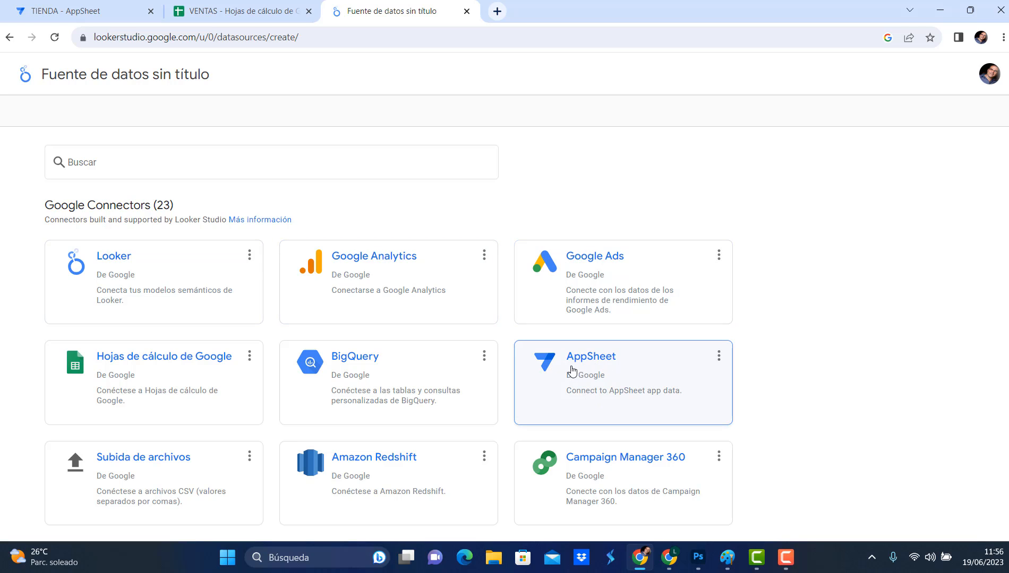
left_click(597, 376)
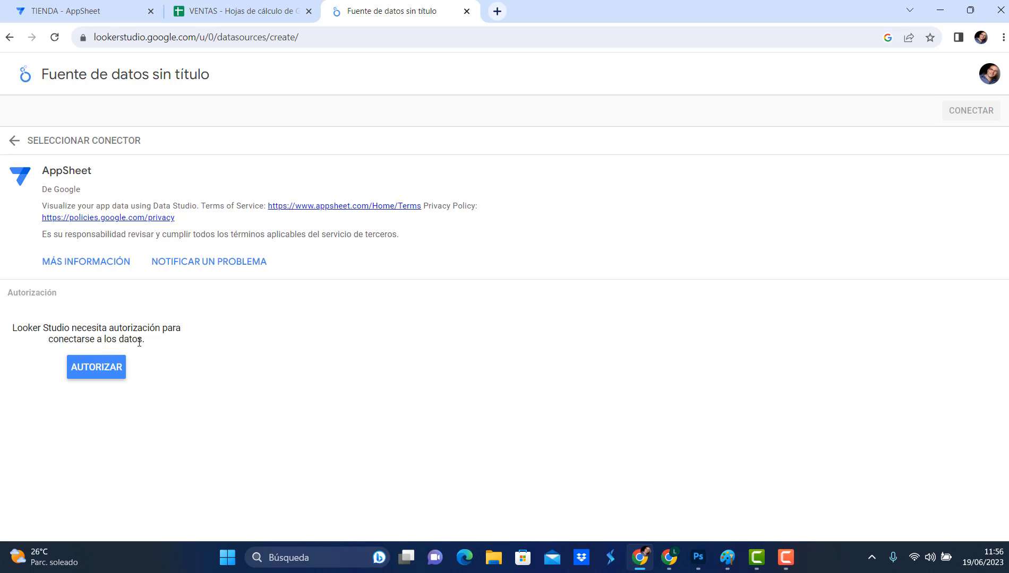
left_click(93, 371)
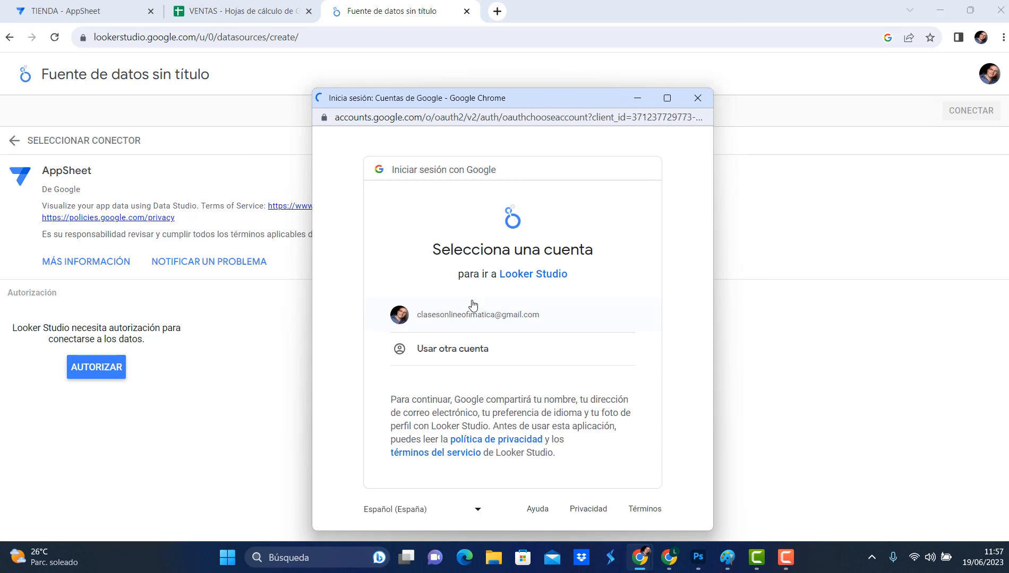
left_click(457, 316)
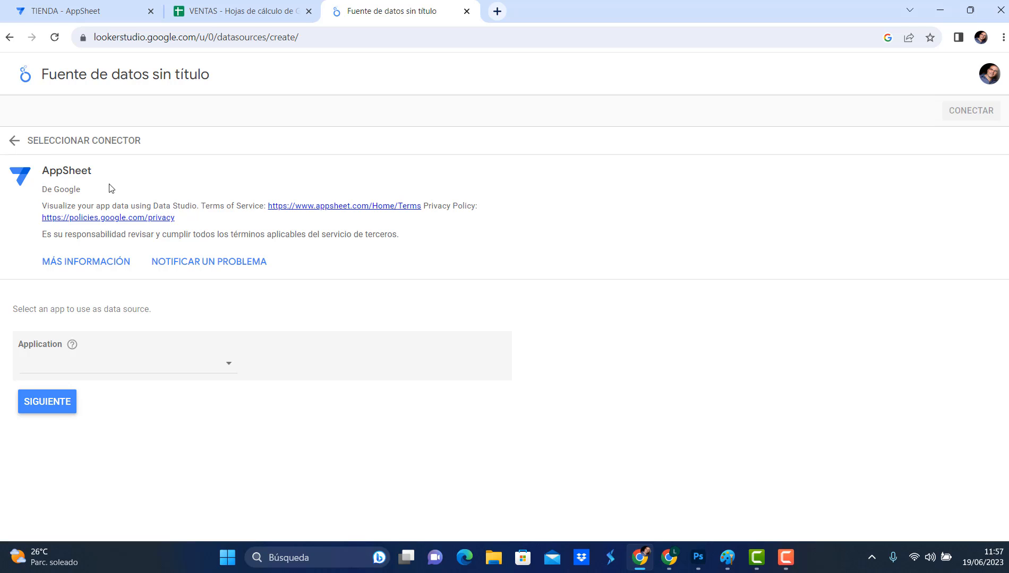
- Choose TIENDA as the data source's application and continue to the table selection
left_click(194, 367)
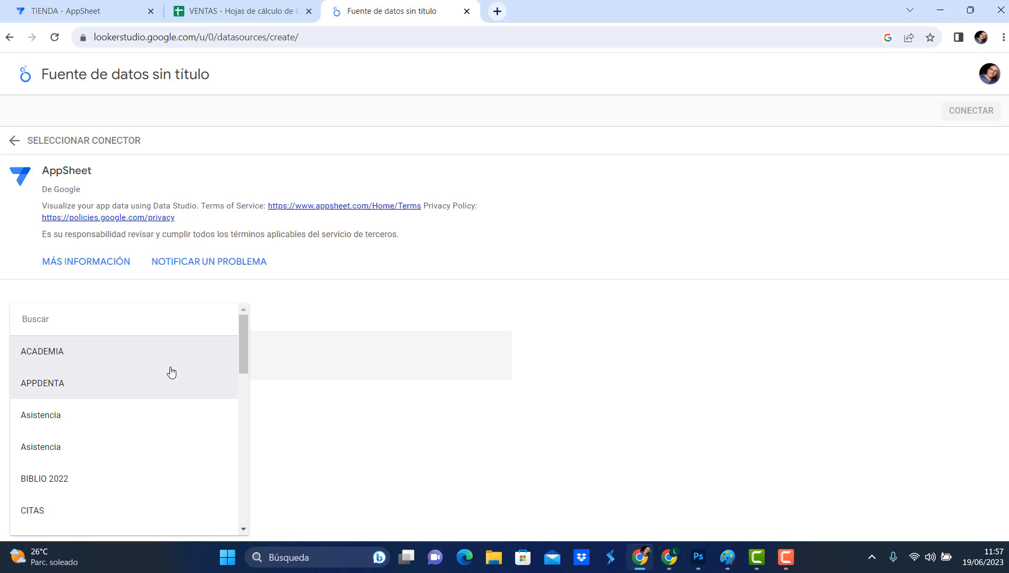
scroll(169, 371, "down", 1)
scroll(171, 373, "up", 1)
scroll(171, 372, "down", 7)
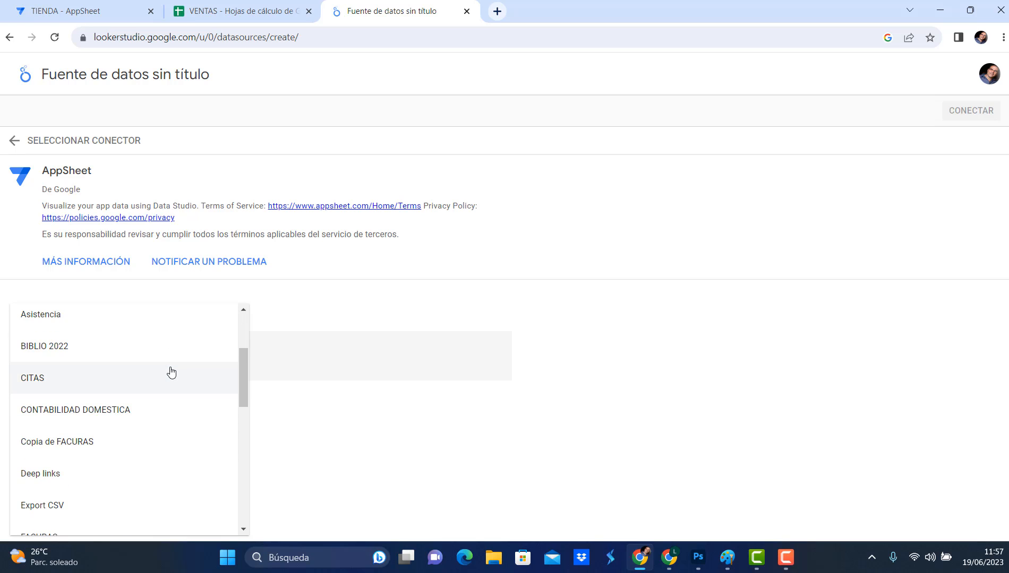
scroll(171, 373, "down", 5)
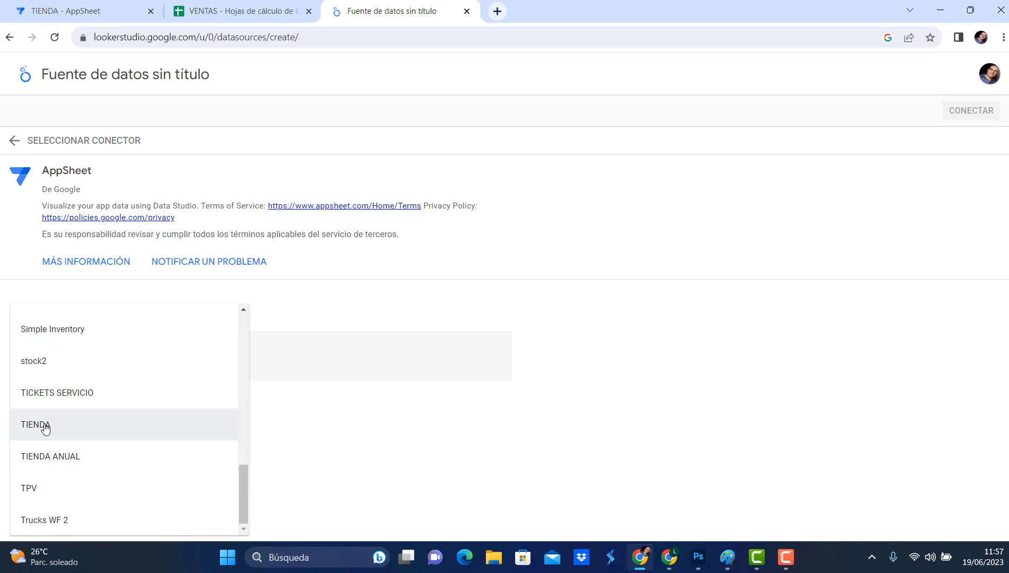
left_click(45, 429)
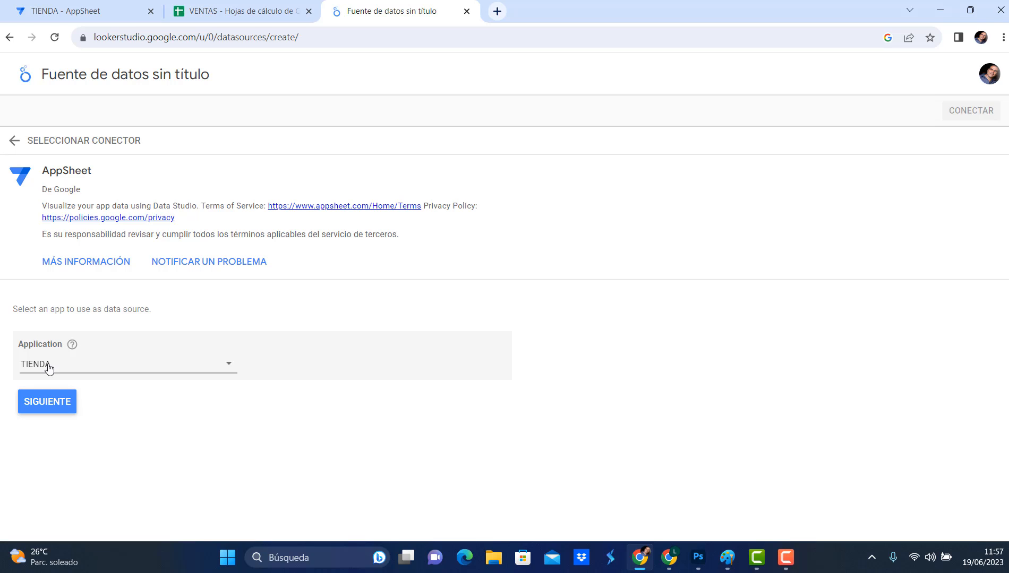
left_click(48, 412)
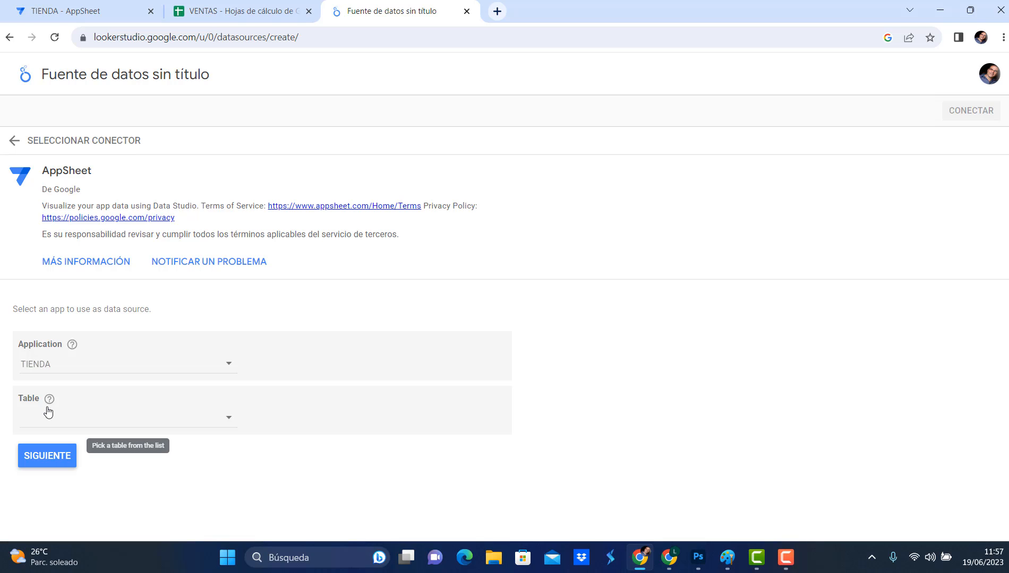
- Choose the VENTAS table of the application and connect the data source
left_click(226, 422)
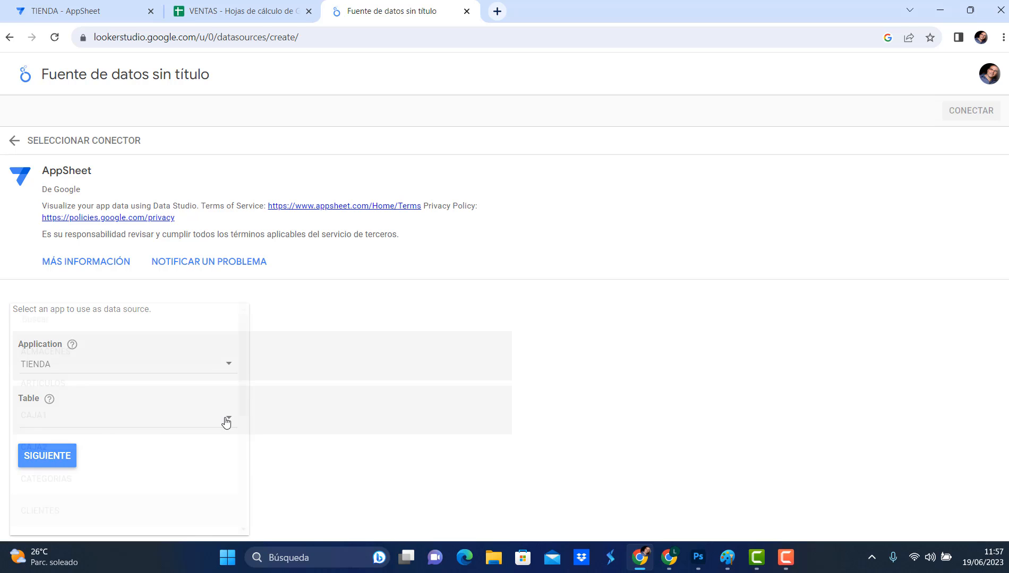
scroll(165, 401, "down", 5)
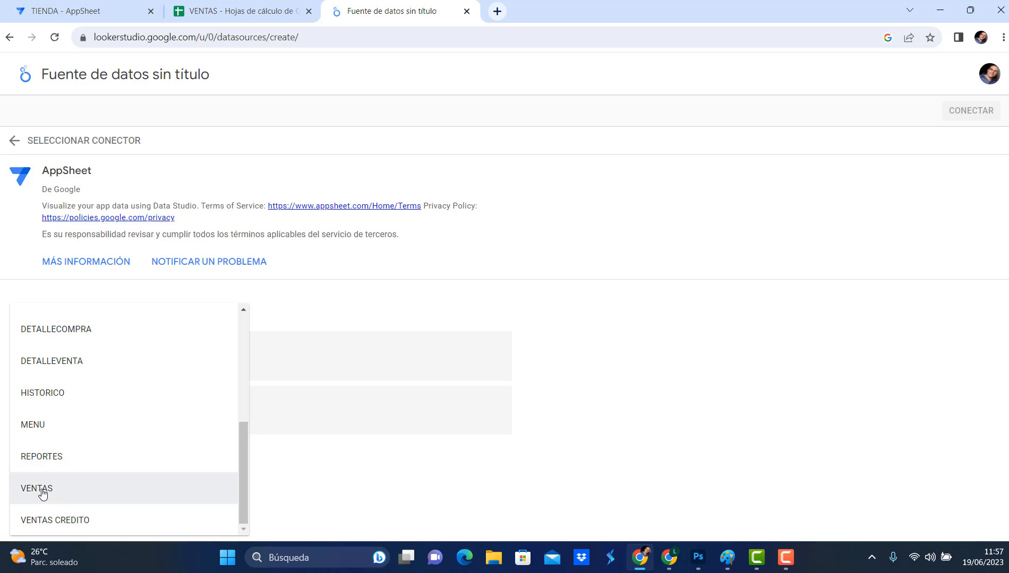
left_click(40, 489)
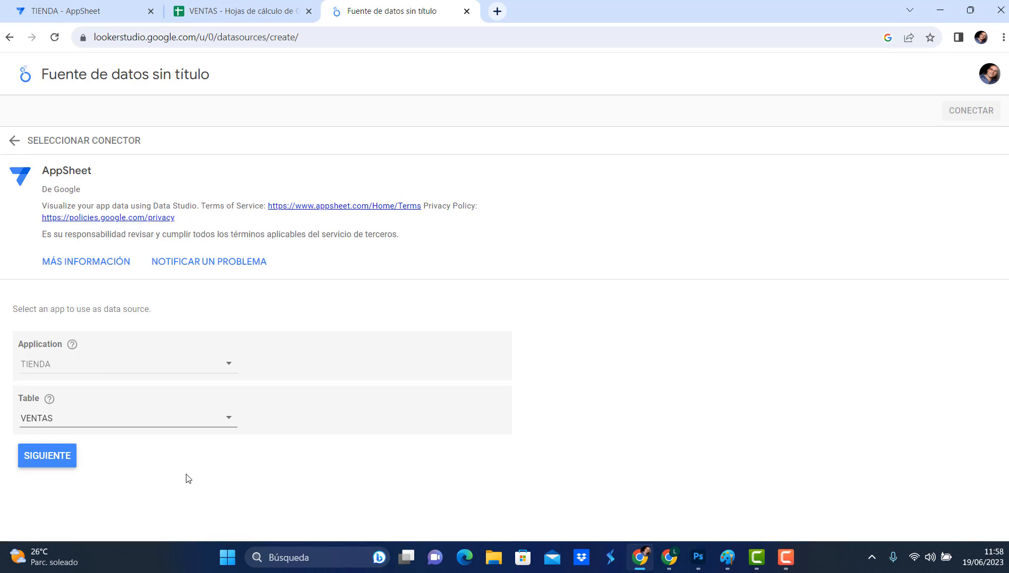
left_click(47, 458)
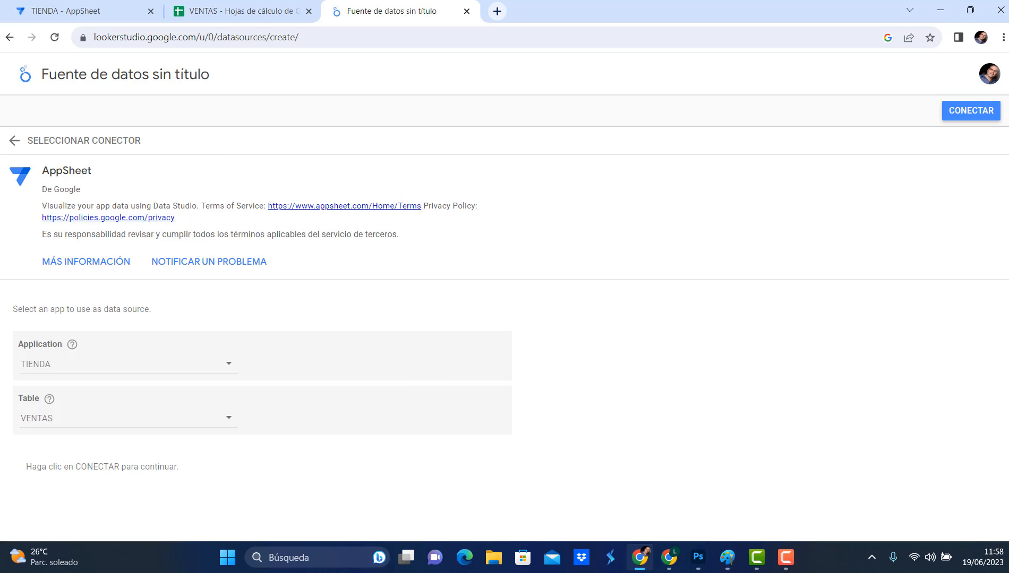
left_click(971, 115)
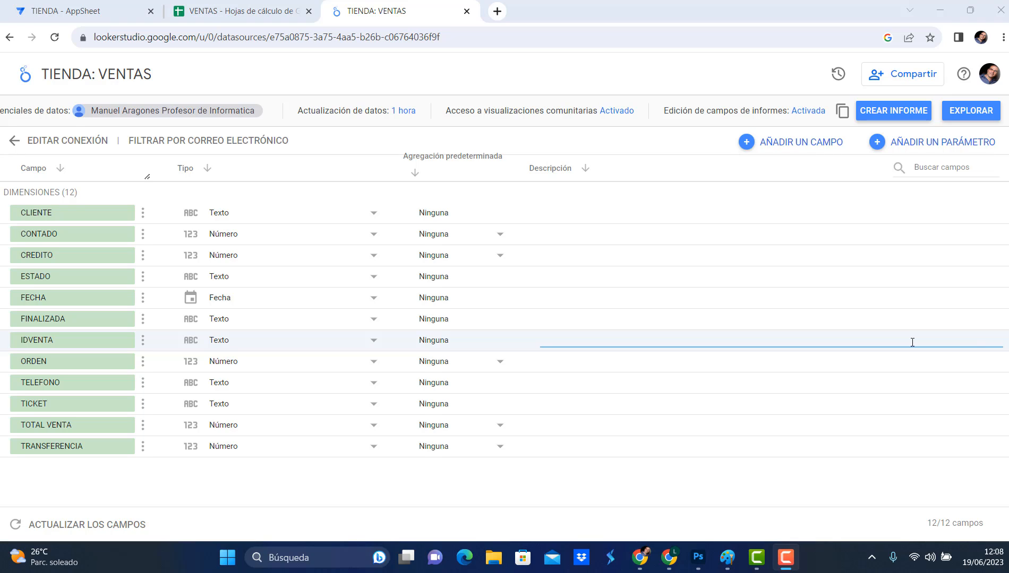
- Create a report from the TIENDA: VENTAS data source, adding its data and turning off the repeated notice
left_click(895, 115)
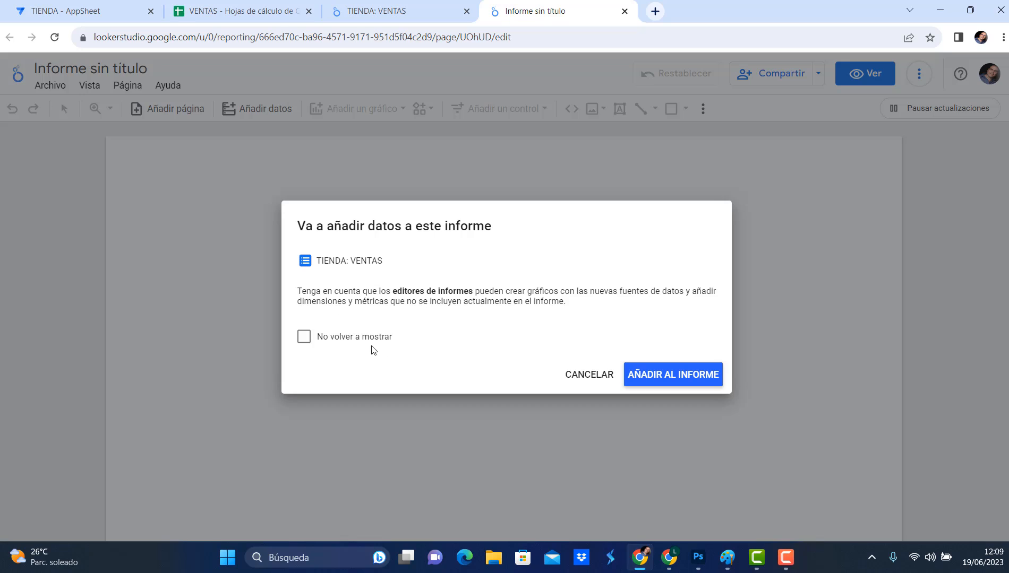
left_click(306, 337)
left_click(662, 380)
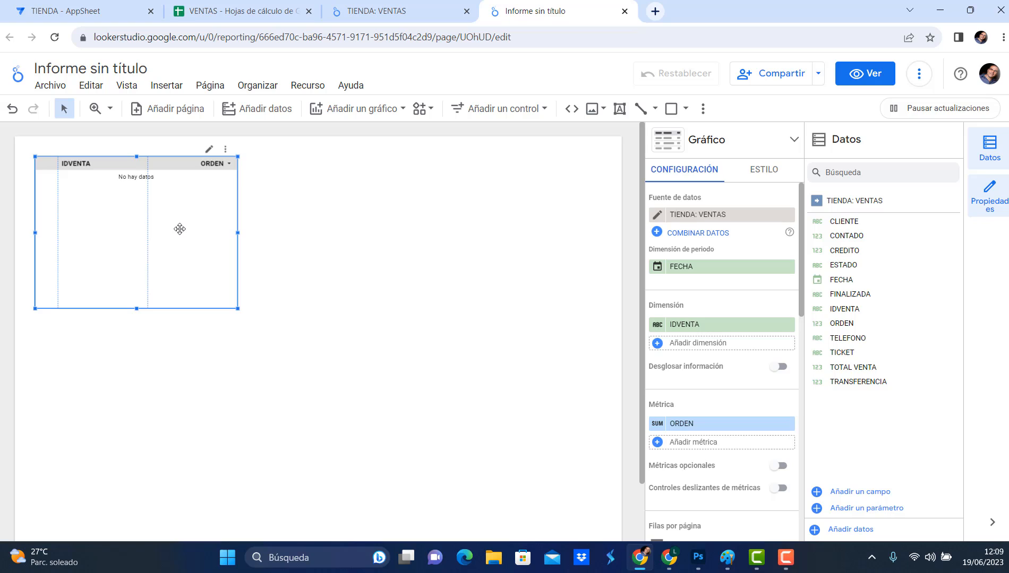
- Delete the automatically added IDVENTA table from the page and open the list of the report's added data sources
key("Delete")
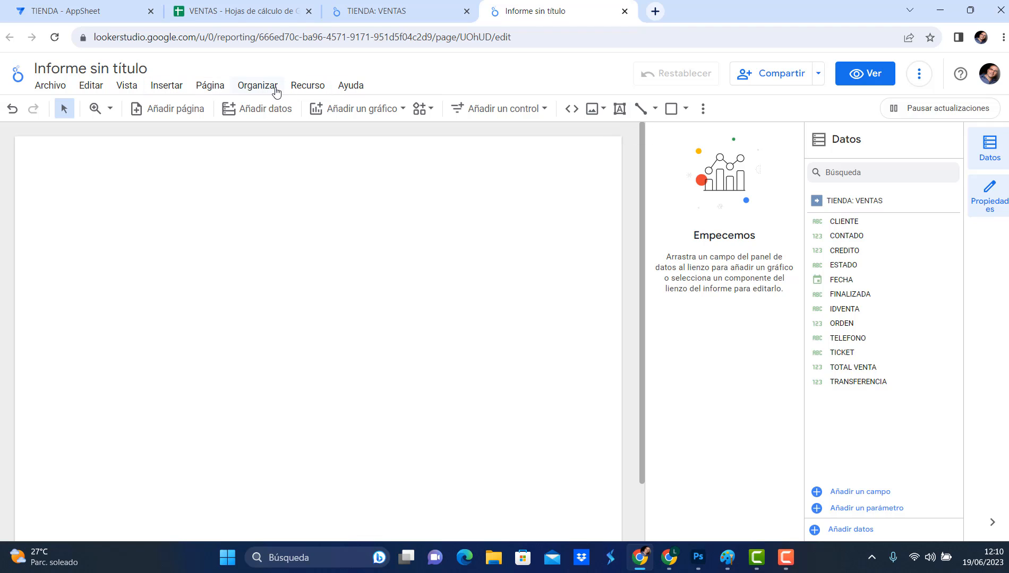
left_click(213, 90)
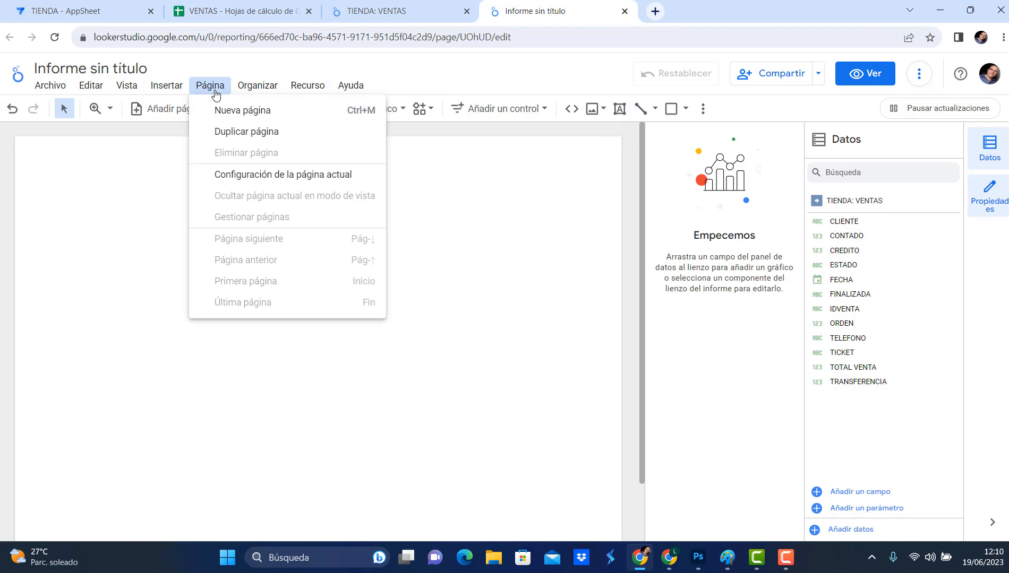
left_click(263, 93)
left_click(261, 92)
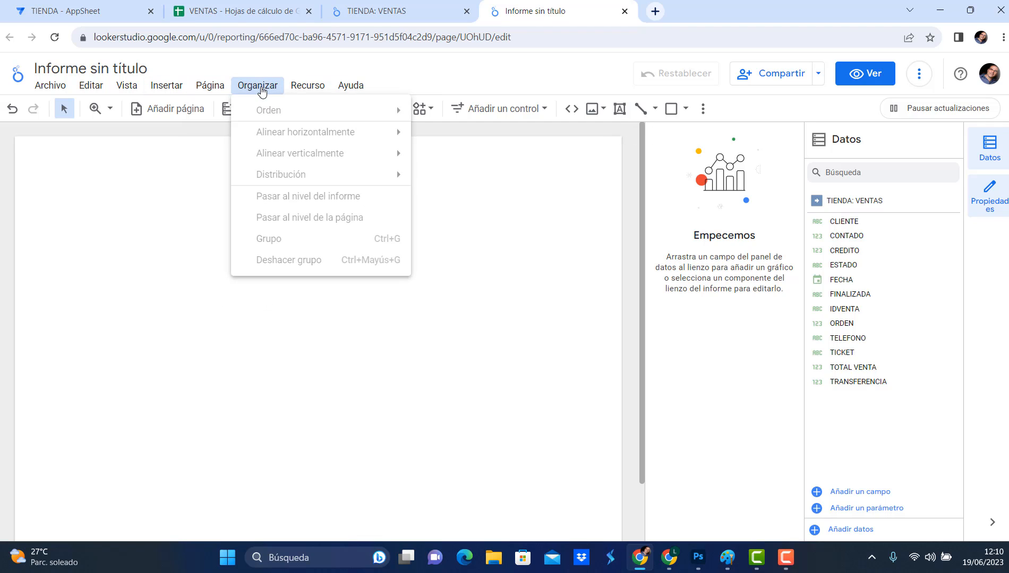
left_click(310, 89)
left_click(310, 90)
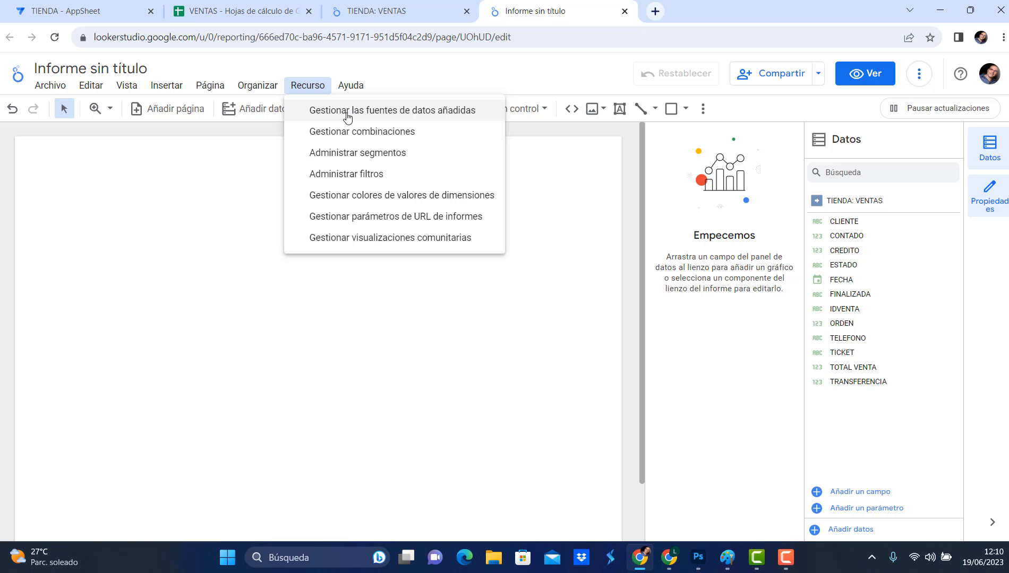
left_click(404, 114)
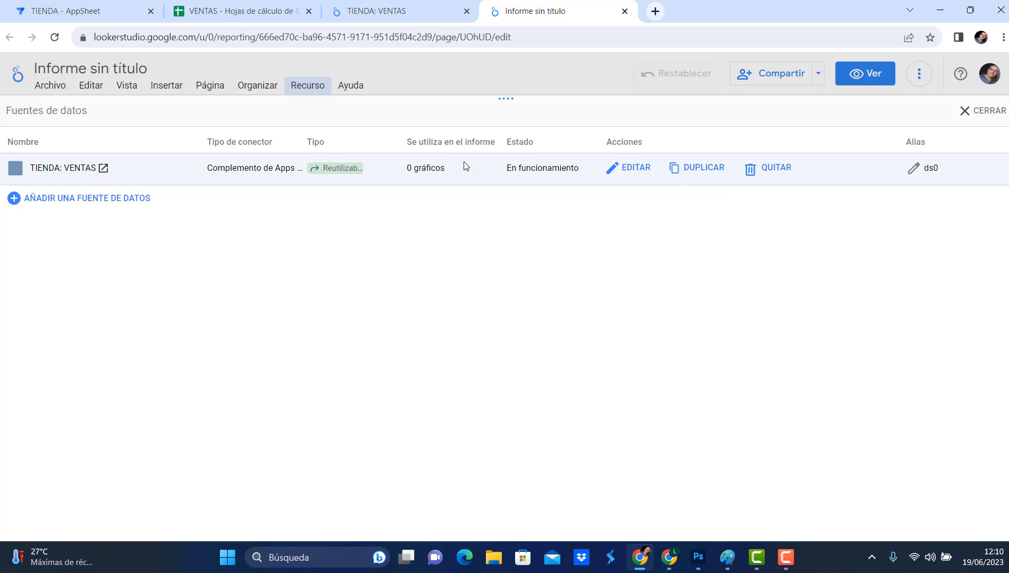
- Start adding a data source with the AppSheet connector, choose TIENDA as its application and continue to the table selection
left_click(88, 201)
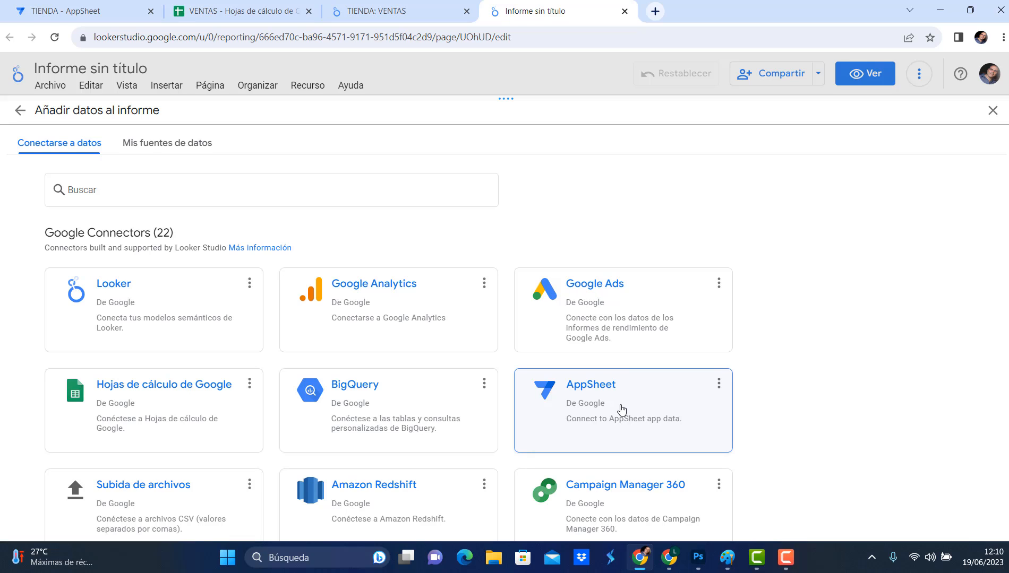
left_click(671, 407)
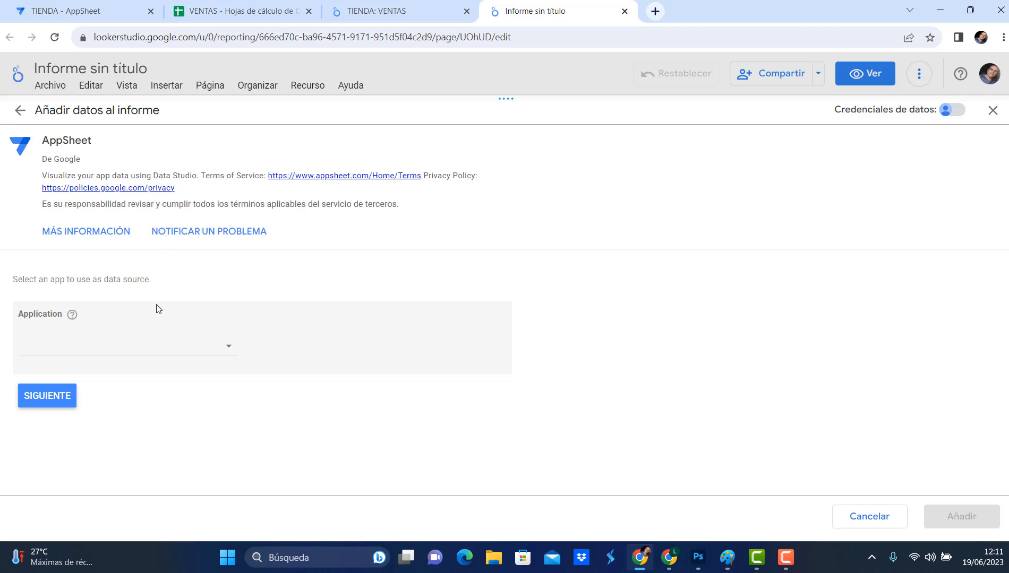
left_click(224, 347)
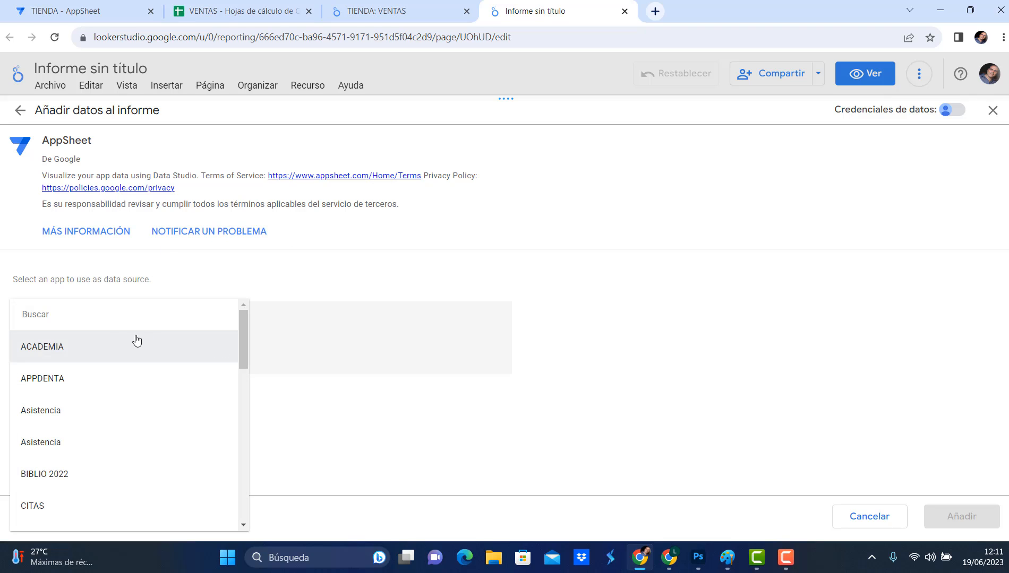
scroll(110, 340, "down", 15)
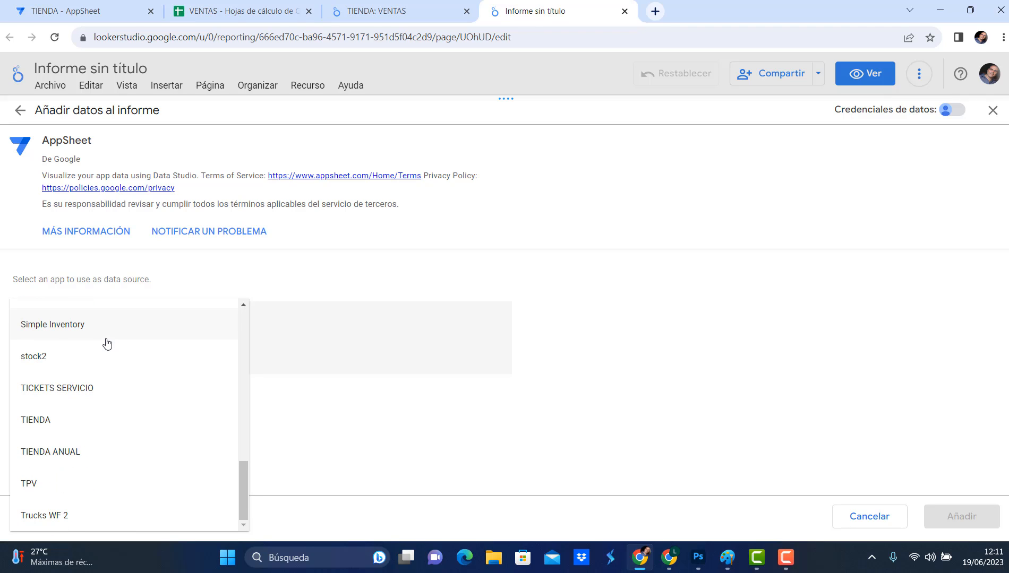
left_click(64, 420)
left_click(58, 406)
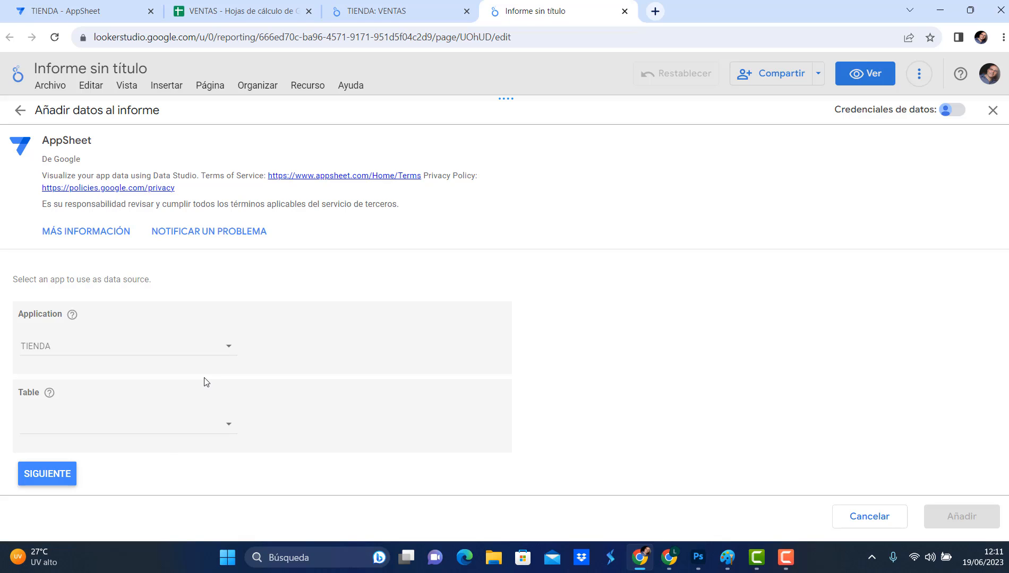
- Choose the DETALLEVENTA table of the application and add it to the report as a data source
left_click(230, 430)
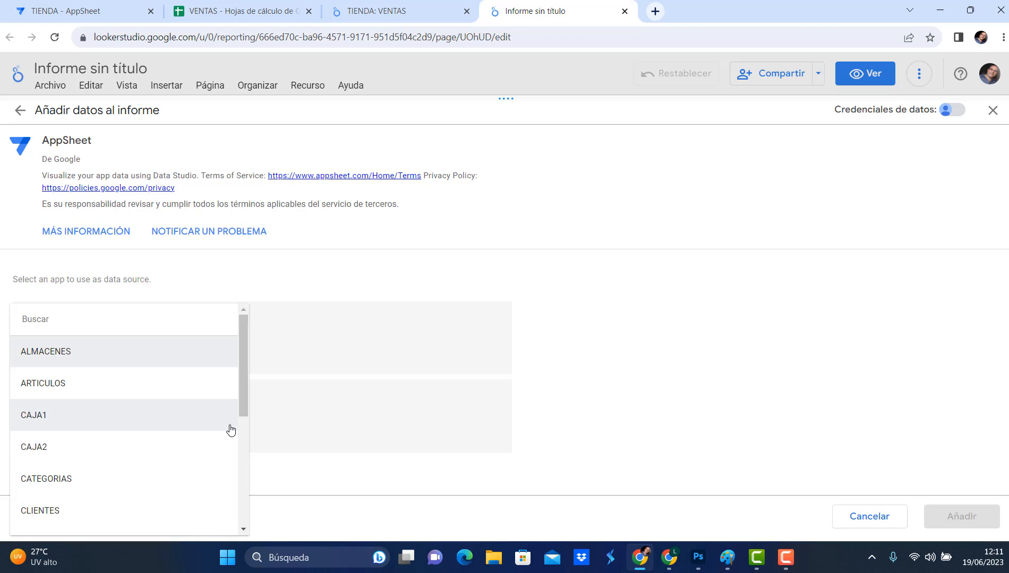
scroll(154, 407, "down", 4)
scroll(155, 407, "down", 1)
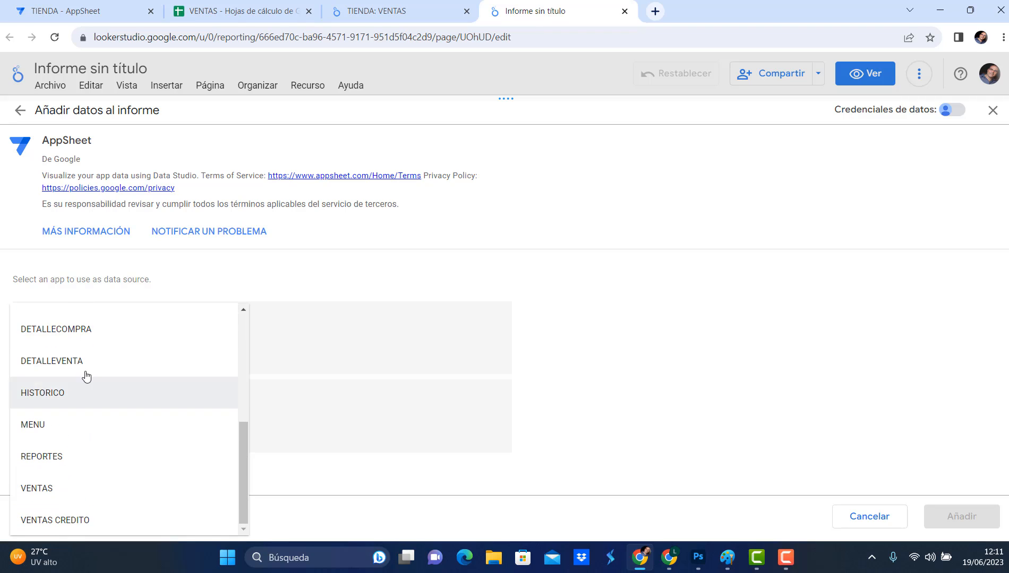
left_click(69, 363)
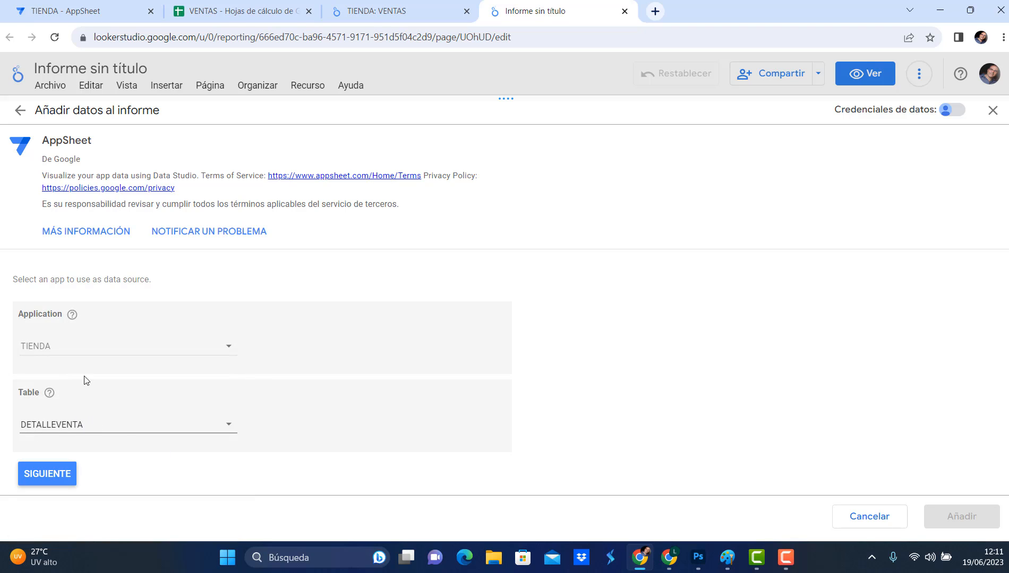
left_click(61, 476)
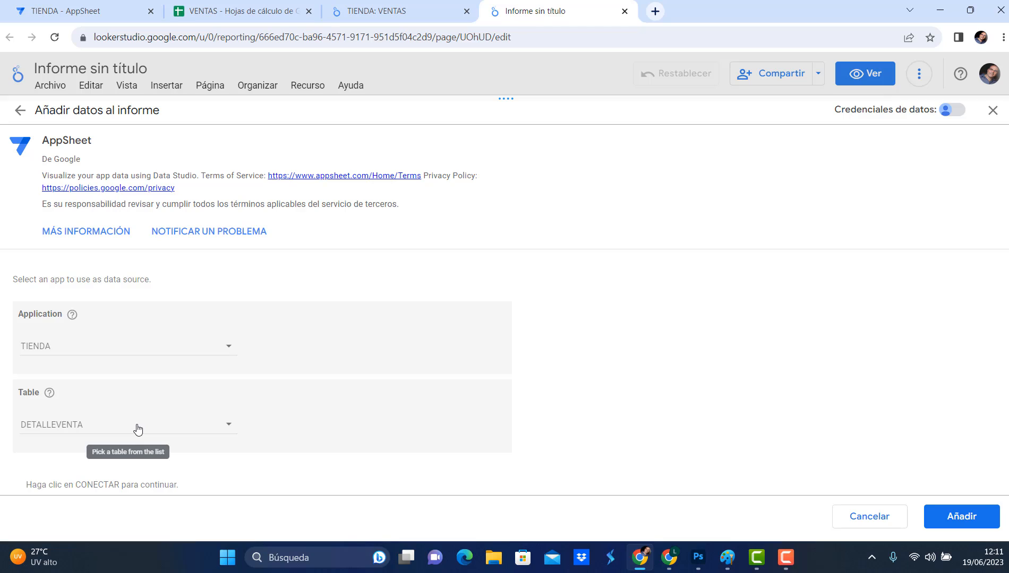
left_click(983, 524)
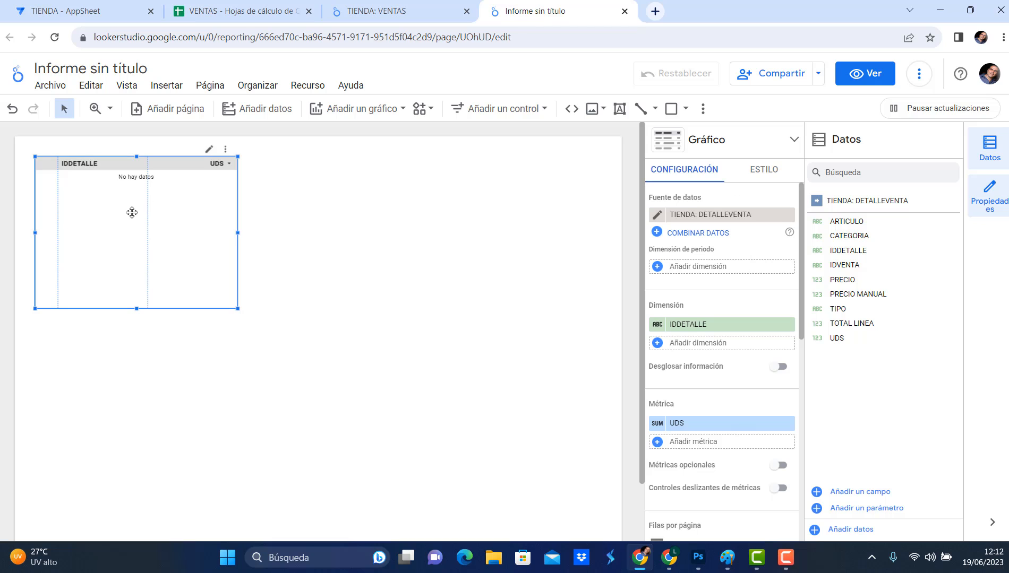
- Delete the automatically added IDDETALLE table from the page and reopen the list of the report's added data sources
right_click(173, 224)
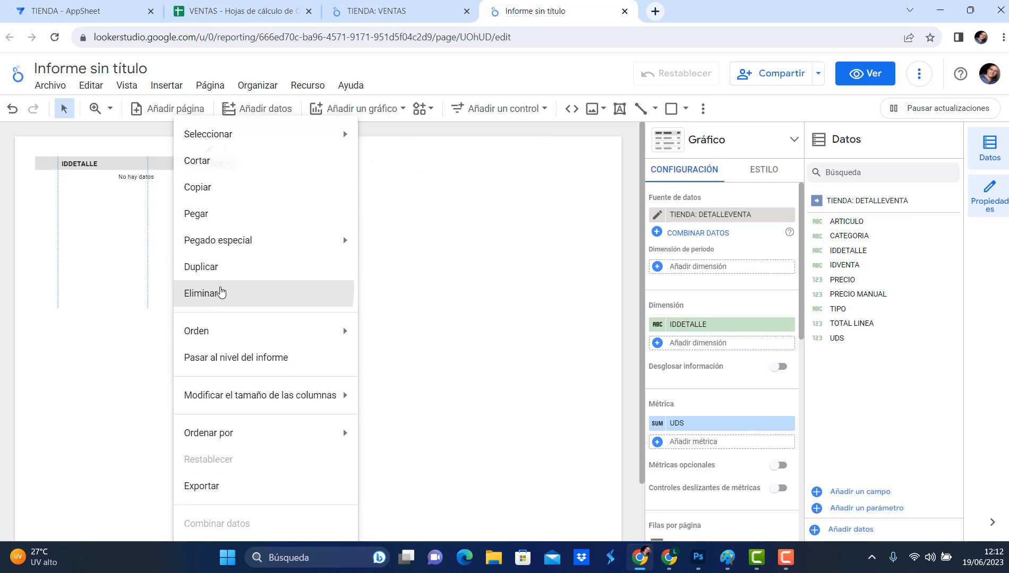
left_click(217, 293)
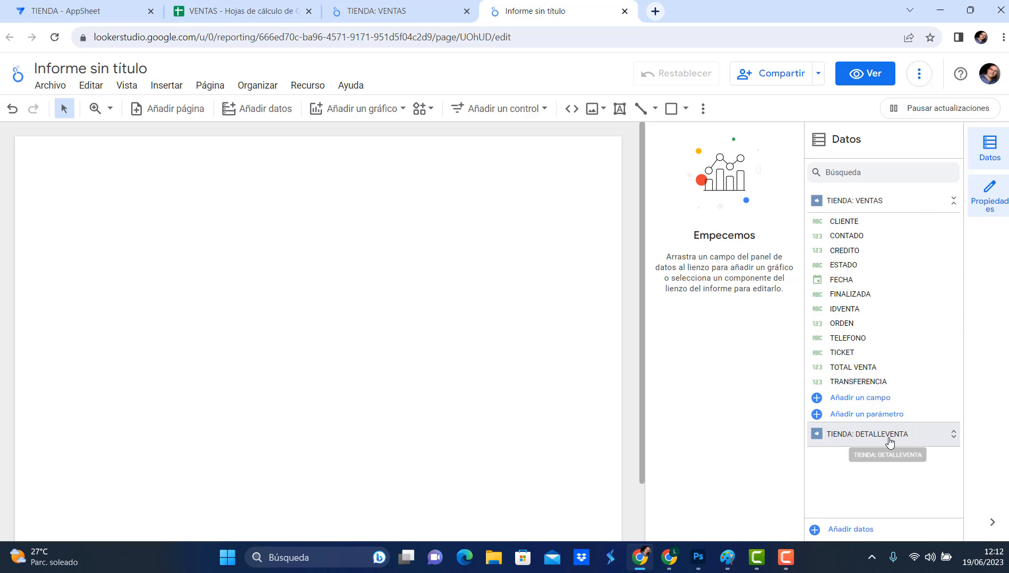
left_click(307, 85)
left_click(350, 111)
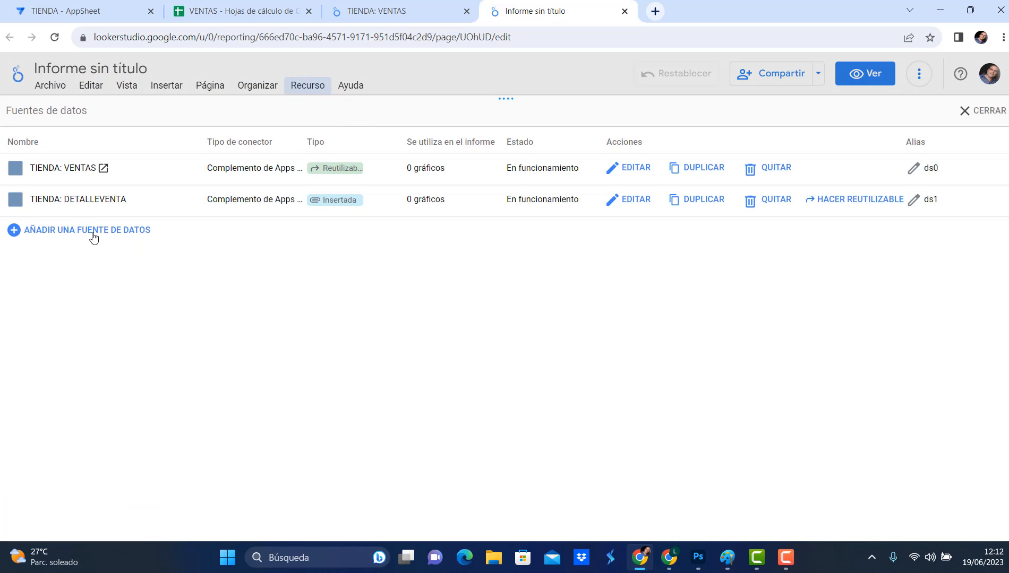
- Start another data source with the AppSheet connector, with TIENDA as its application, and continue to the table selection
left_click(91, 233)
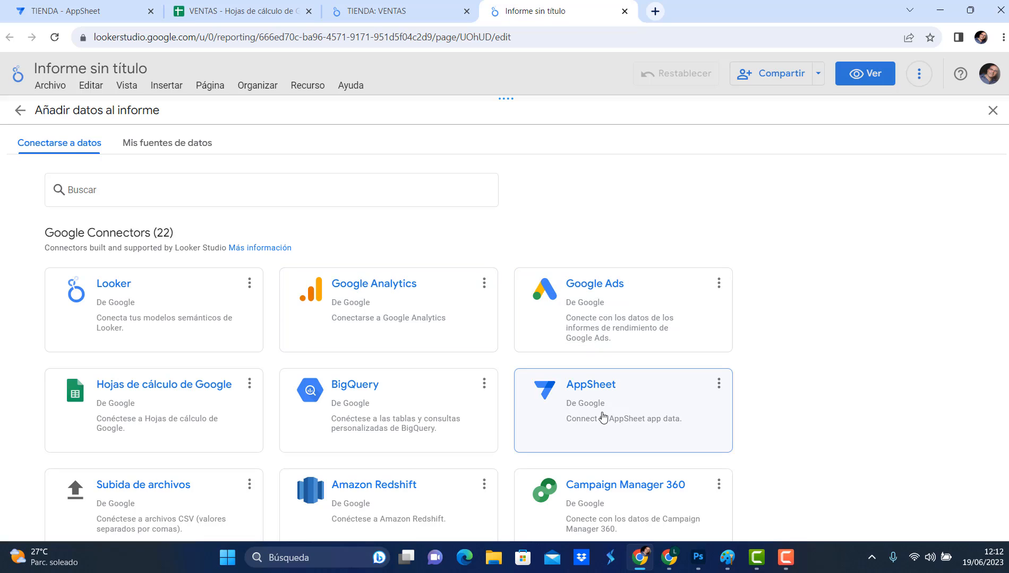
left_click(603, 418)
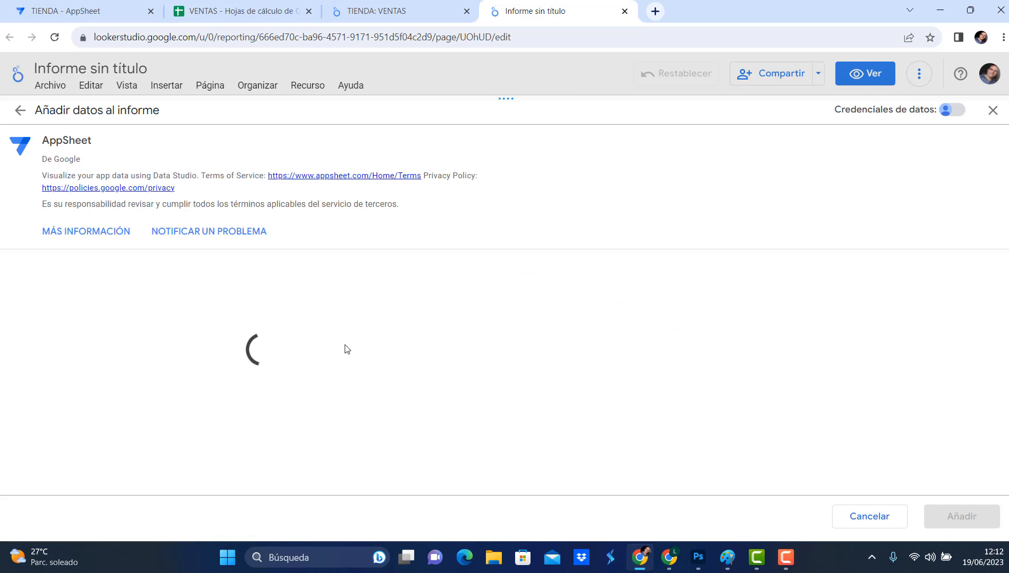
left_click(176, 349)
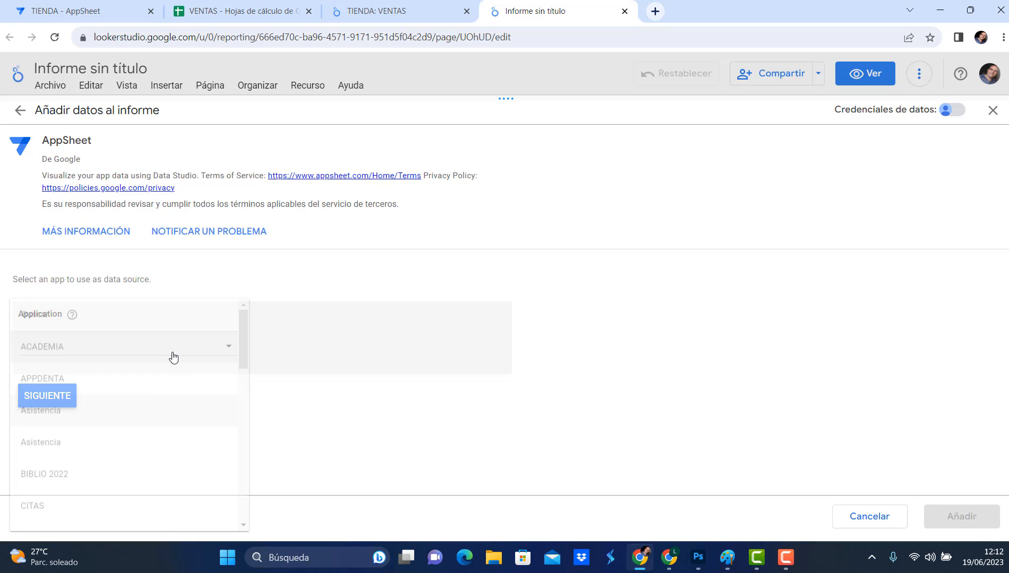
scroll(169, 364, "down", 10)
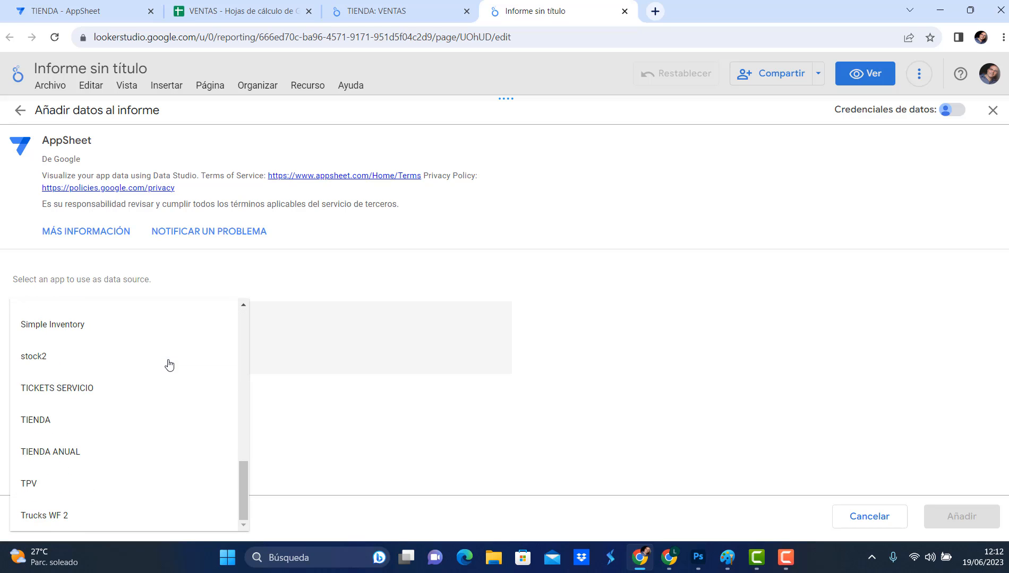
left_click(70, 426)
left_click(66, 398)
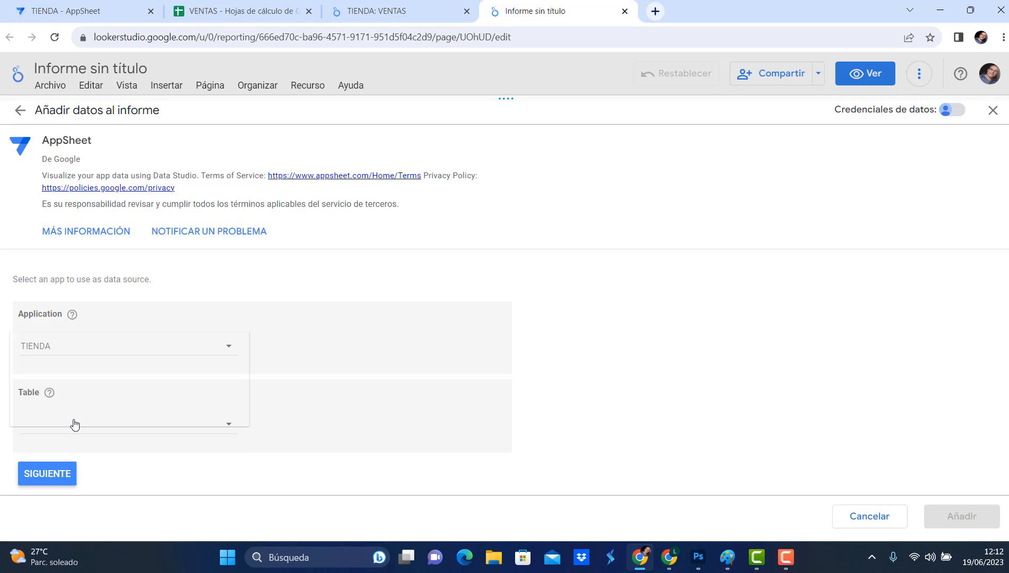
- Choose the ARTICULOS table of the application and add it to the report as a data source
left_click(74, 423)
scroll(103, 423, "down", 3)
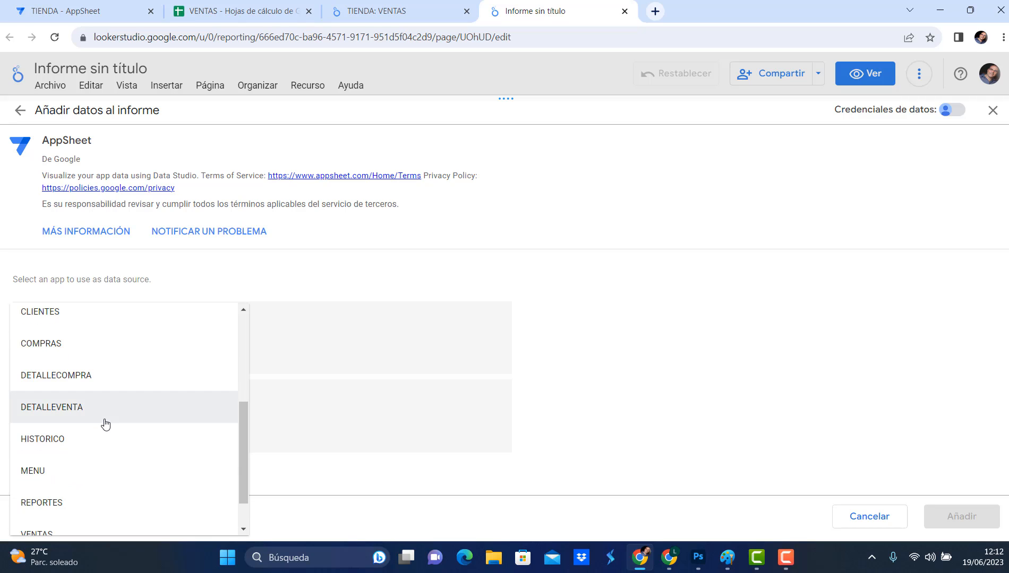
scroll(103, 424, "up", 3)
left_click(48, 385)
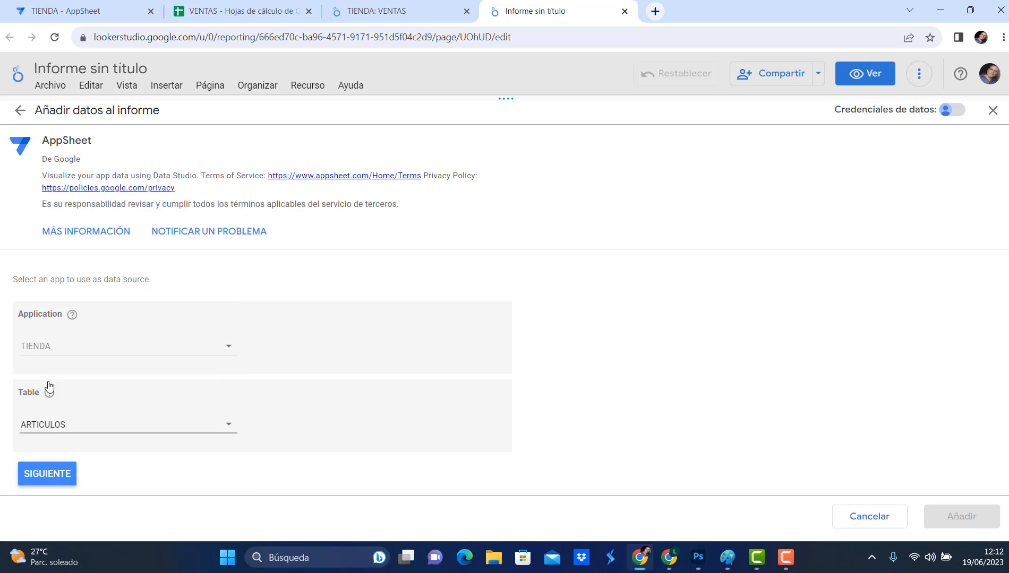
left_click(47, 474)
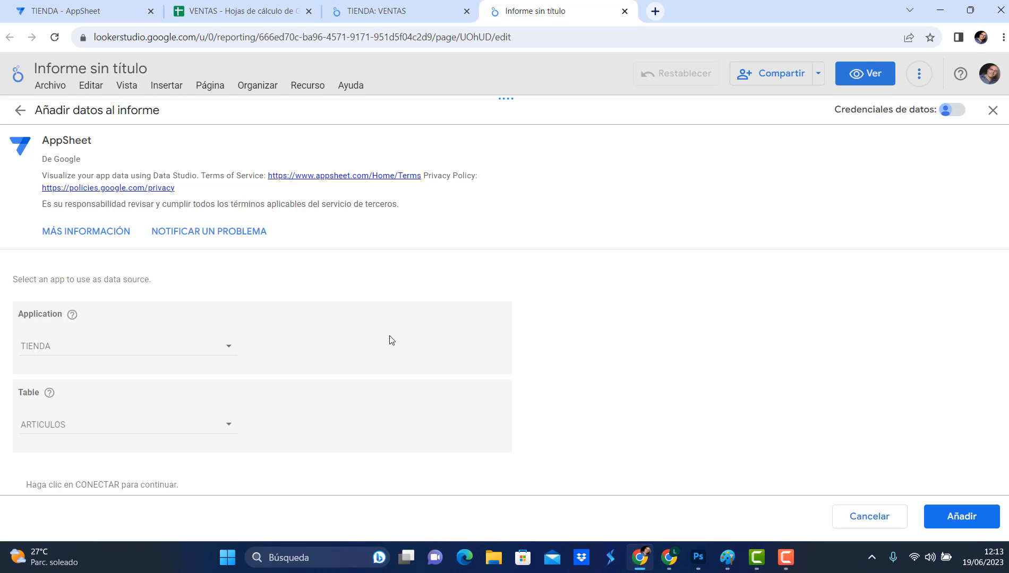
left_click(962, 518)
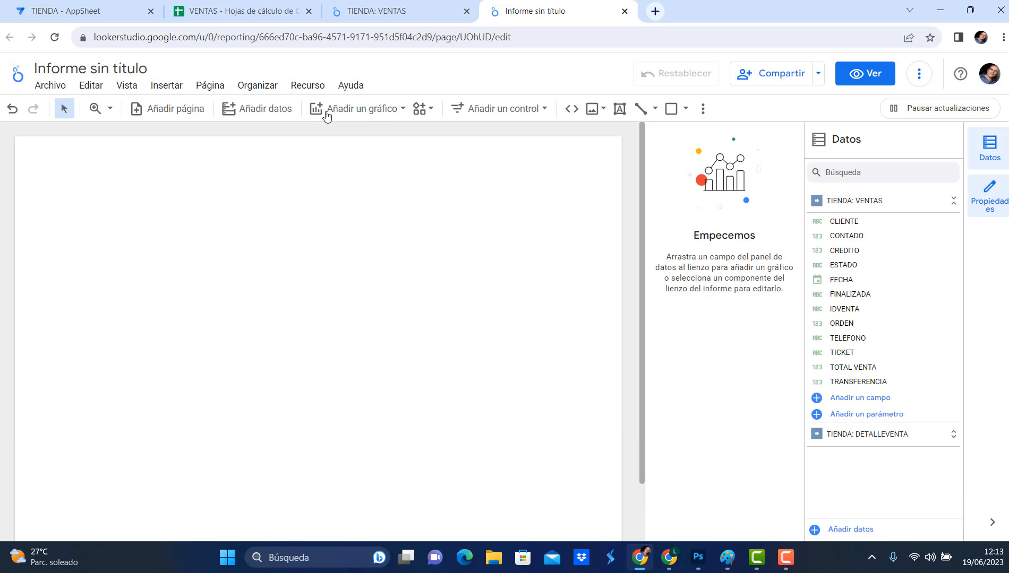
- Open the management of the report's added data sources and start a further source with the AppSheet connector
left_click(304, 87)
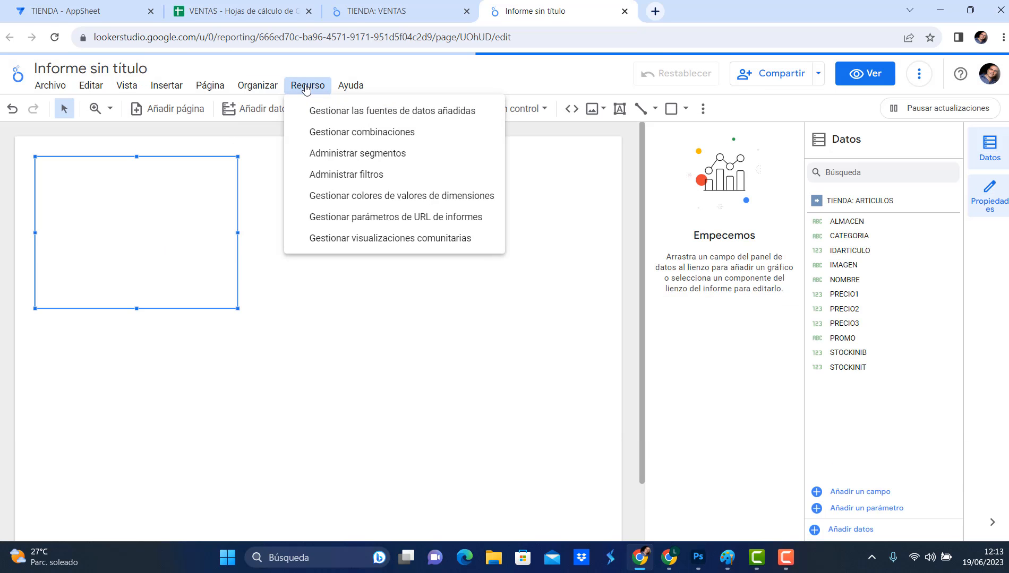
left_click(370, 111)
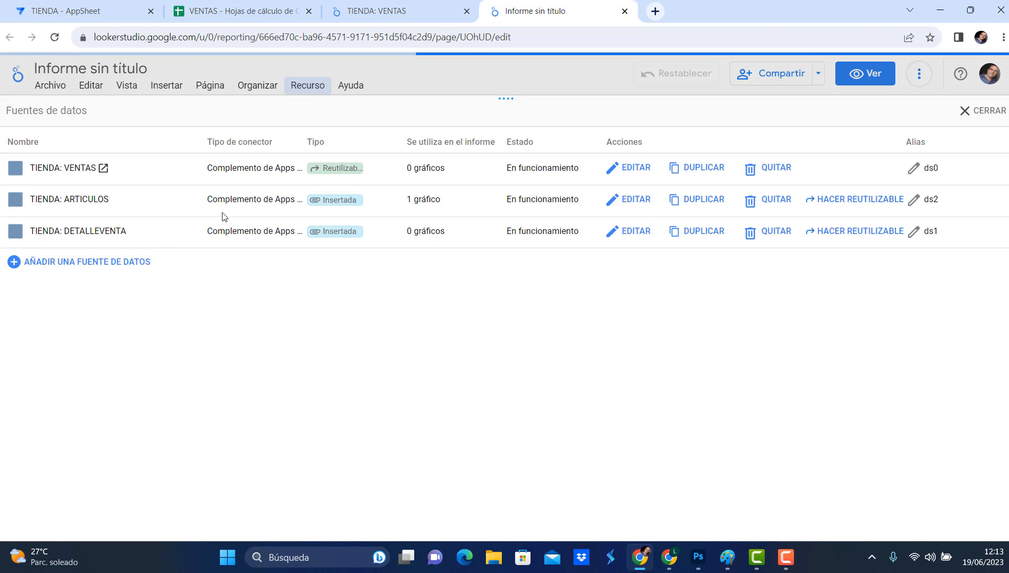
left_click(64, 262)
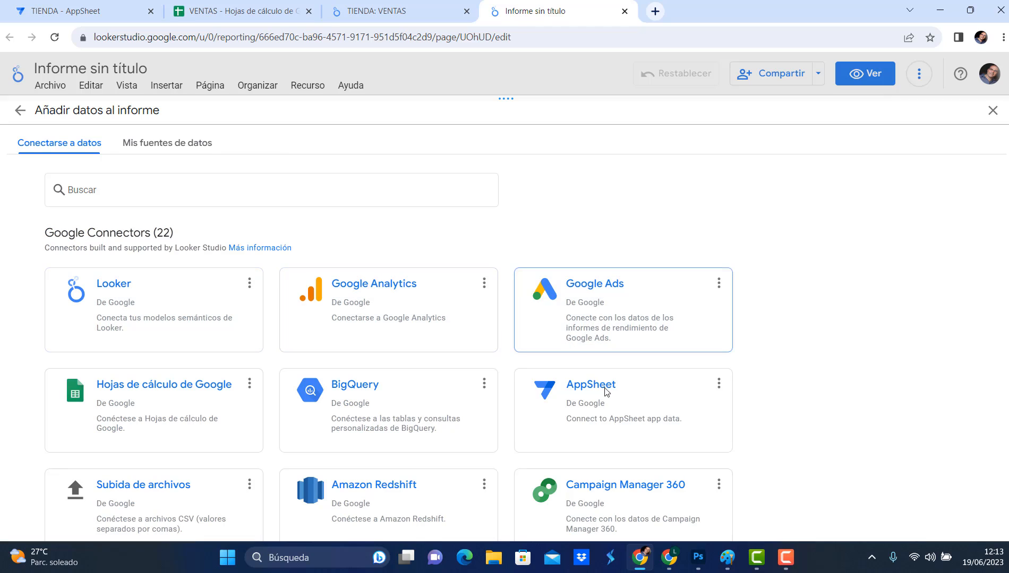
left_click(610, 400)
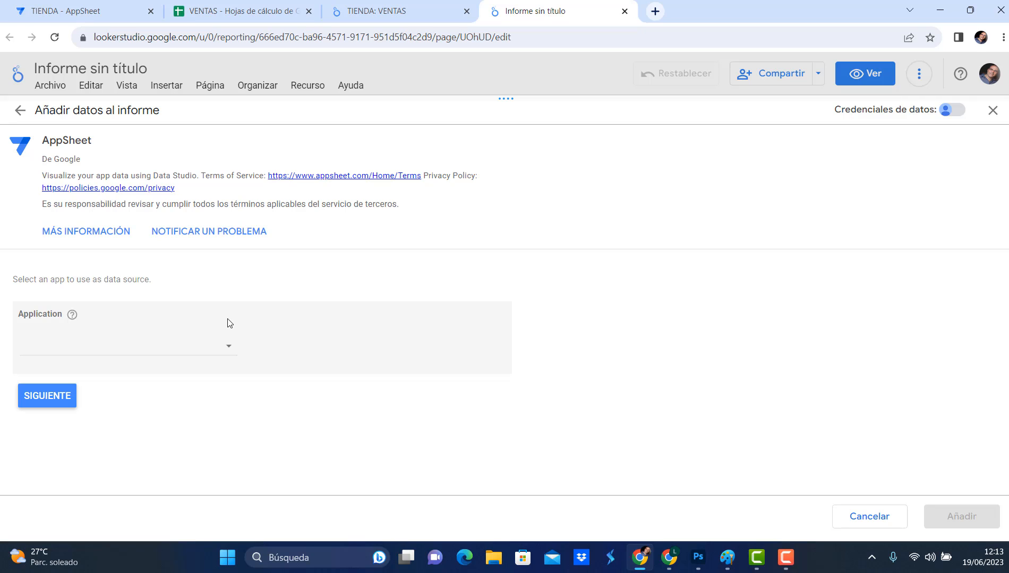
- Select TIENDA as the application for the new AppSheet data source and continue to the table selection
left_click(150, 348)
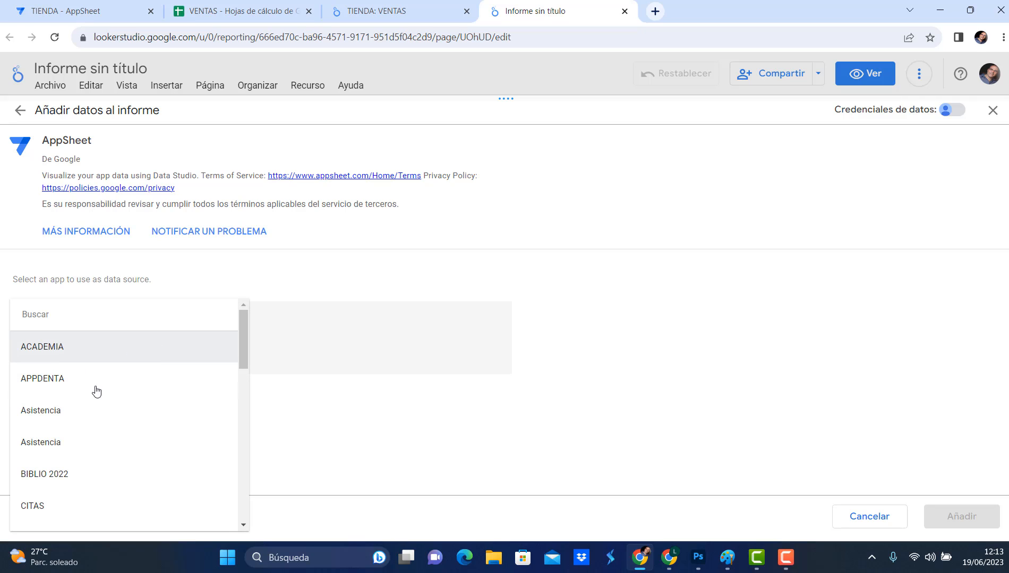
scroll(106, 396, "down", 5)
scroll(124, 398, "down", 3)
left_click(64, 420)
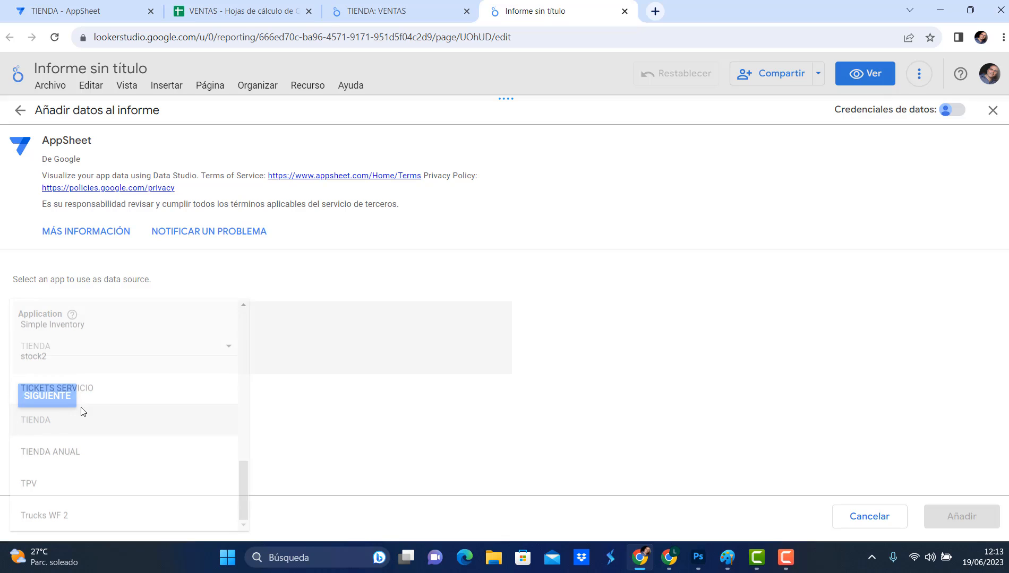
left_click(66, 406)
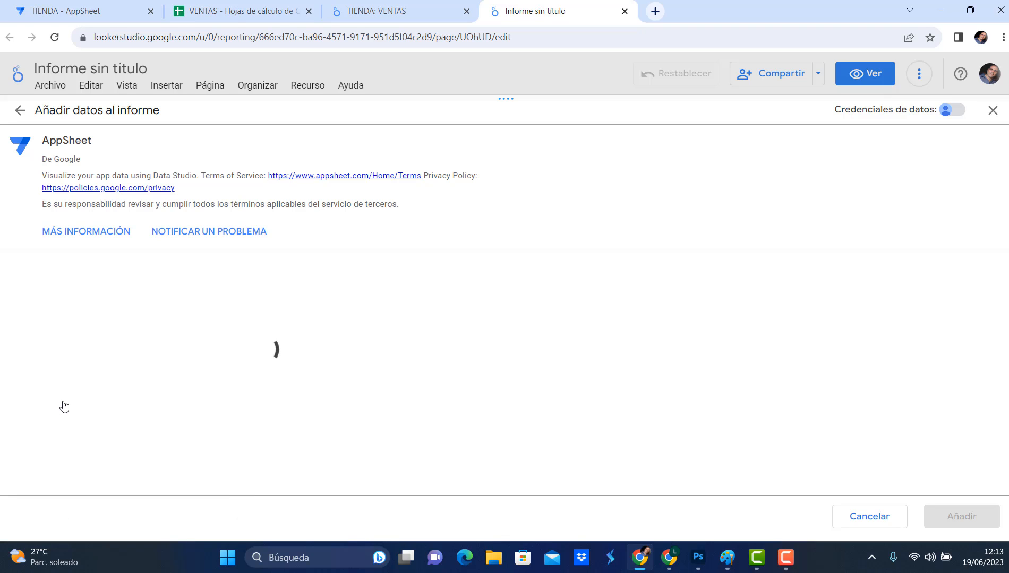
- Choose the CLIENTES table of the application and add it to the report as a data source
left_click(134, 424)
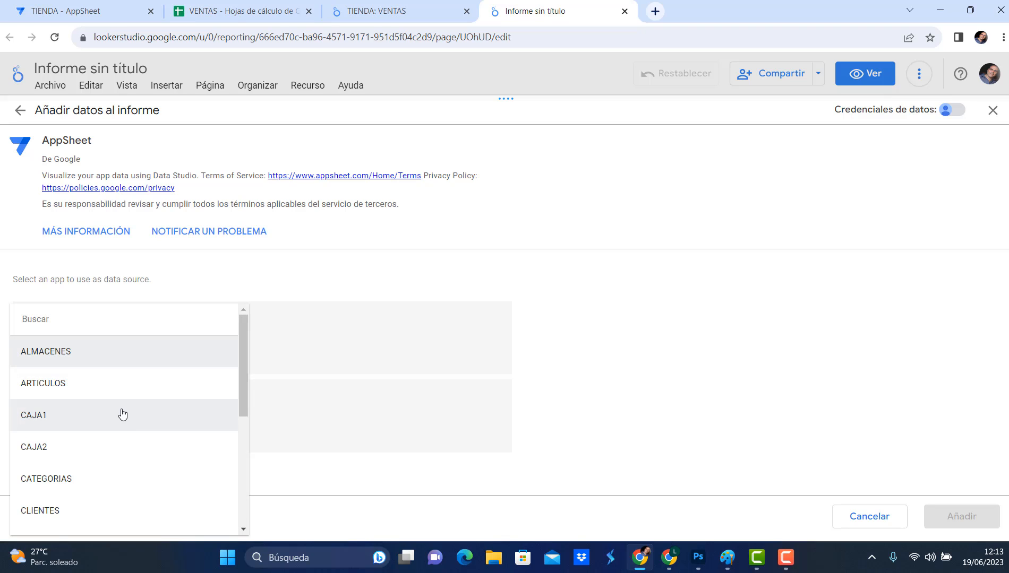
scroll(122, 413, "down", 5)
scroll(120, 412, "up", 3)
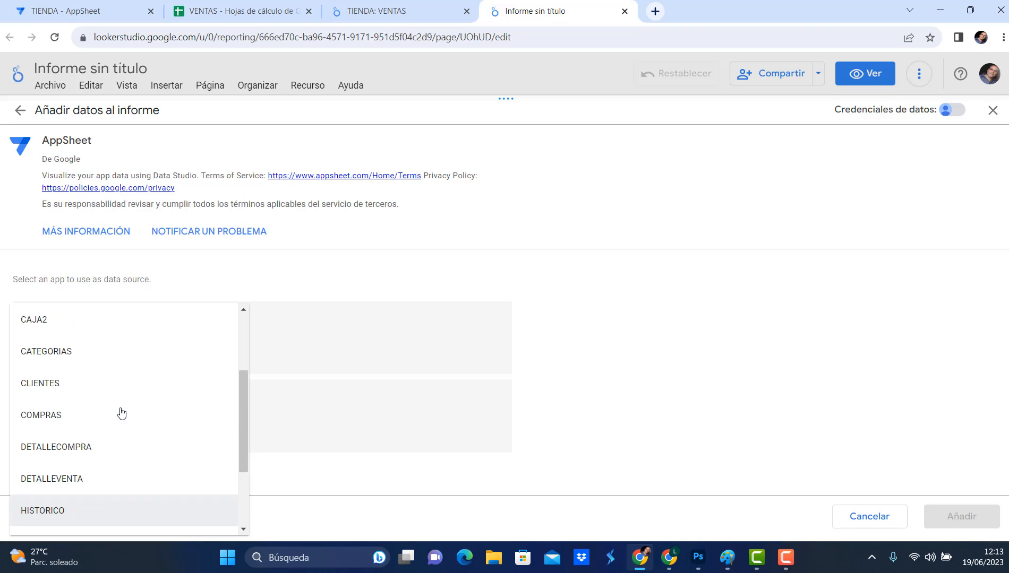
left_click(60, 401)
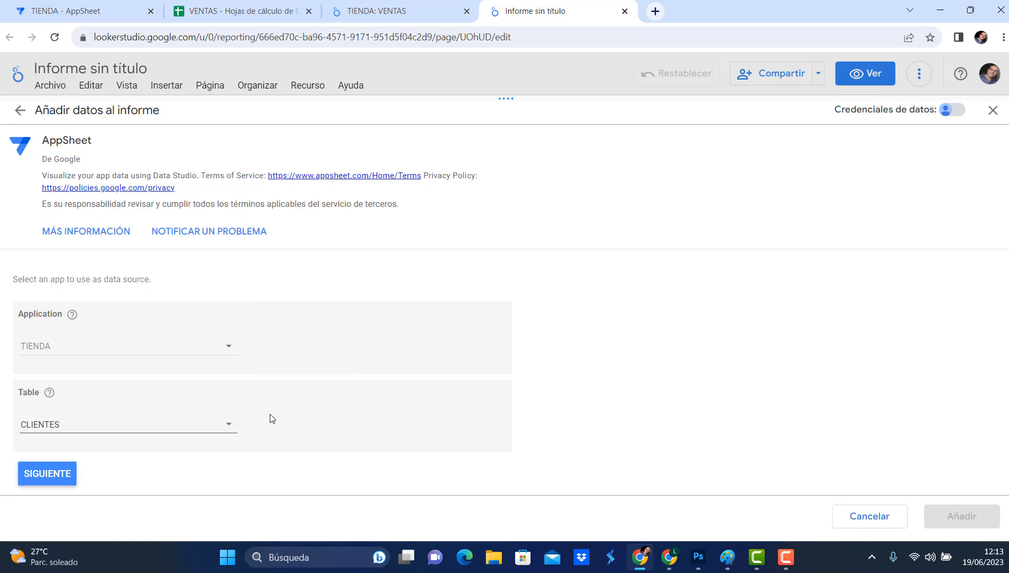
left_click(51, 476)
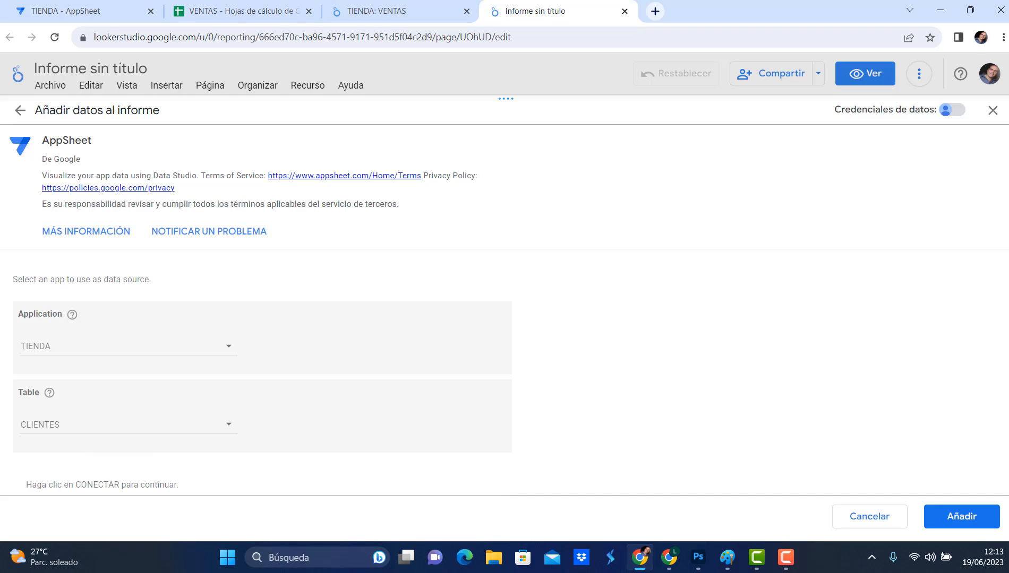
left_click(963, 515)
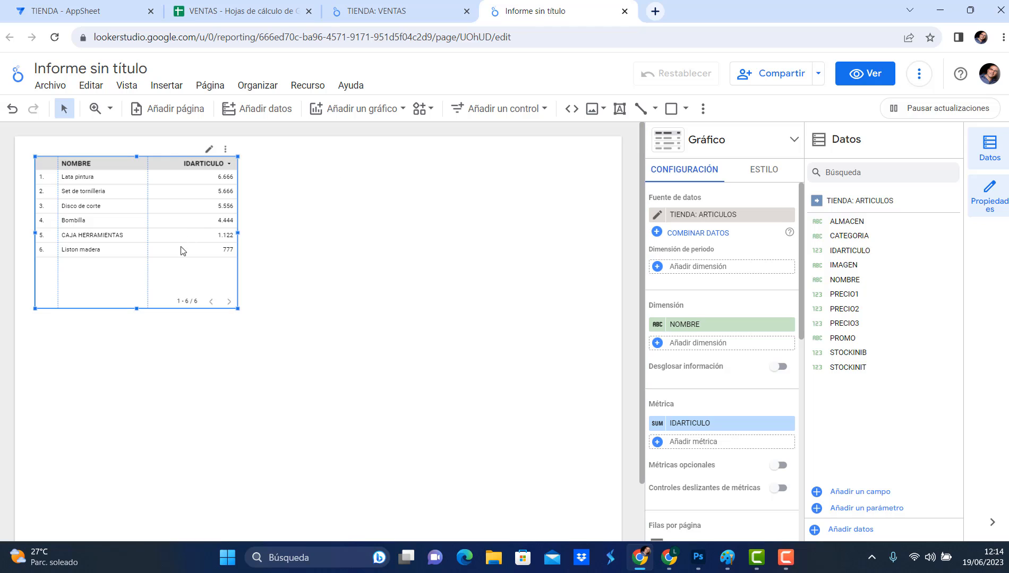
- Delete the automatically added article table from the page and collapse the field list of the TIENDA: VENTAS source
right_click(172, 278)
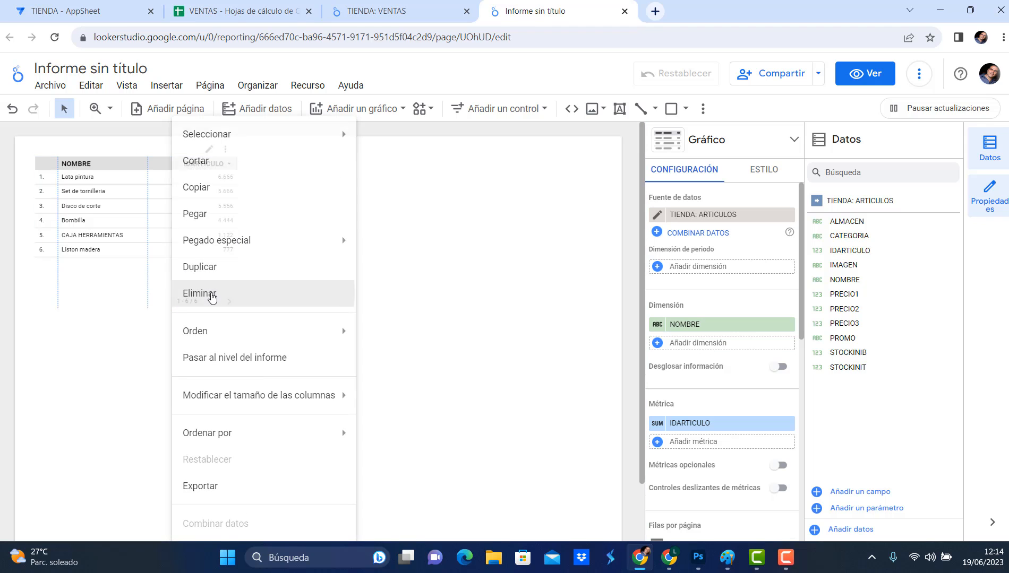
left_click(212, 295)
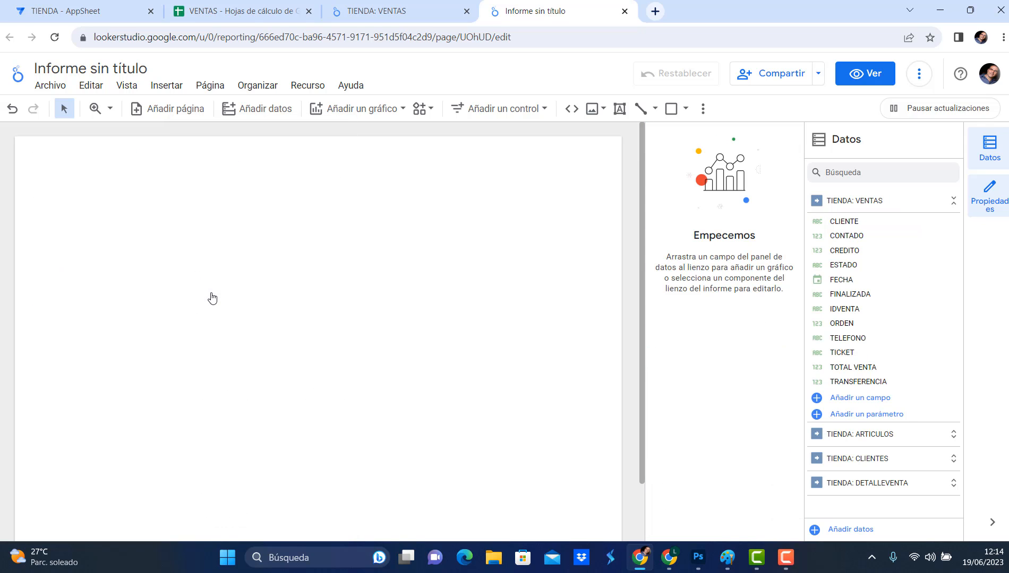
left_click(869, 206)
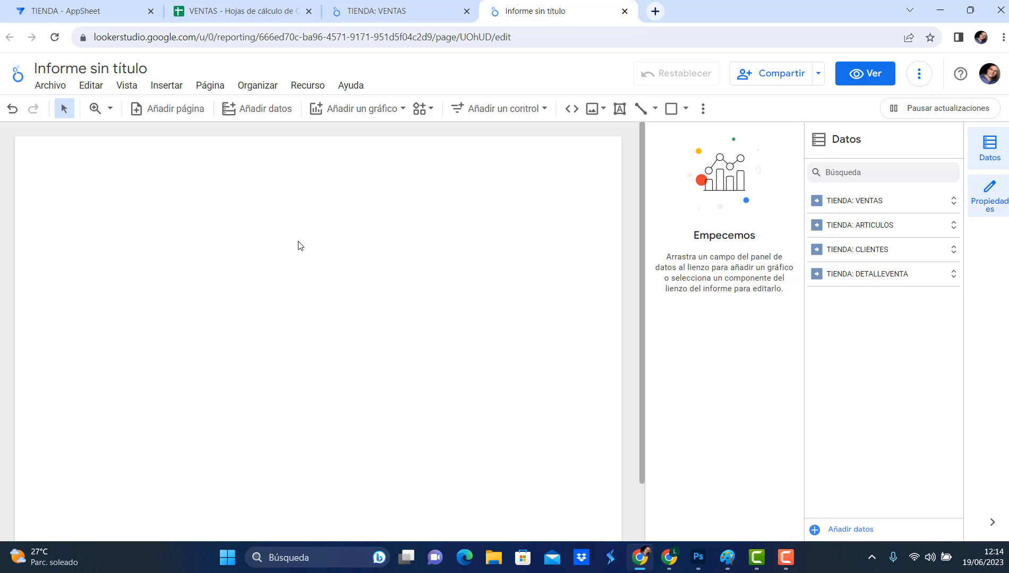
- Create a new data blend starting from TIENDA: CLIENTES and bring in TIENDA: VENTAS as its second table
left_click(301, 88)
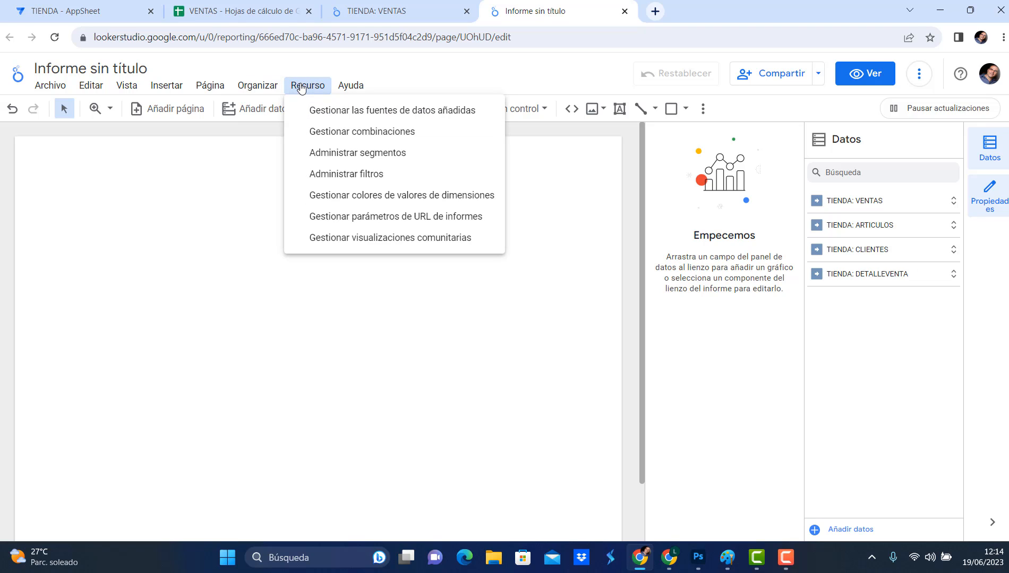
left_click(343, 133)
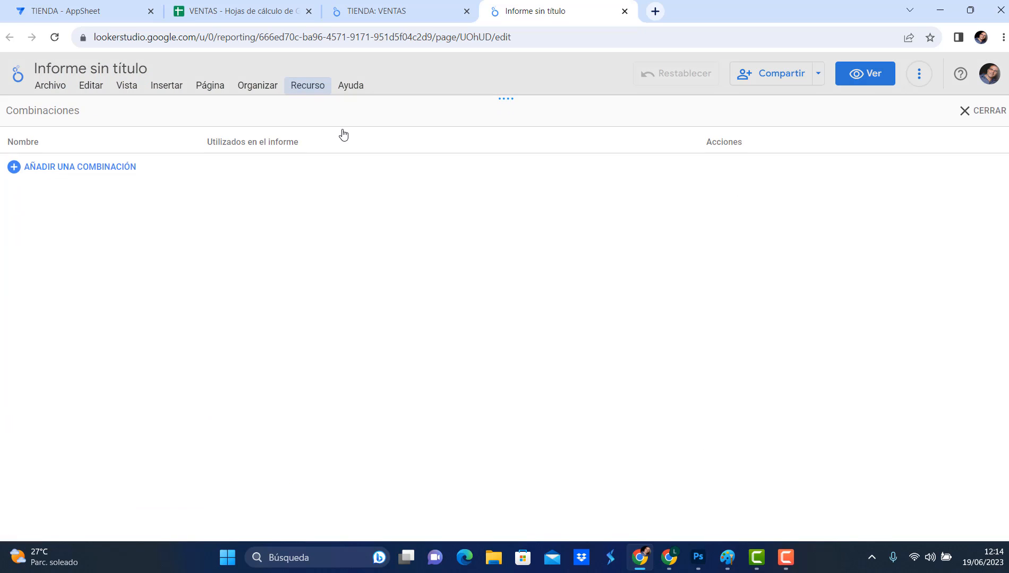
left_click(62, 167)
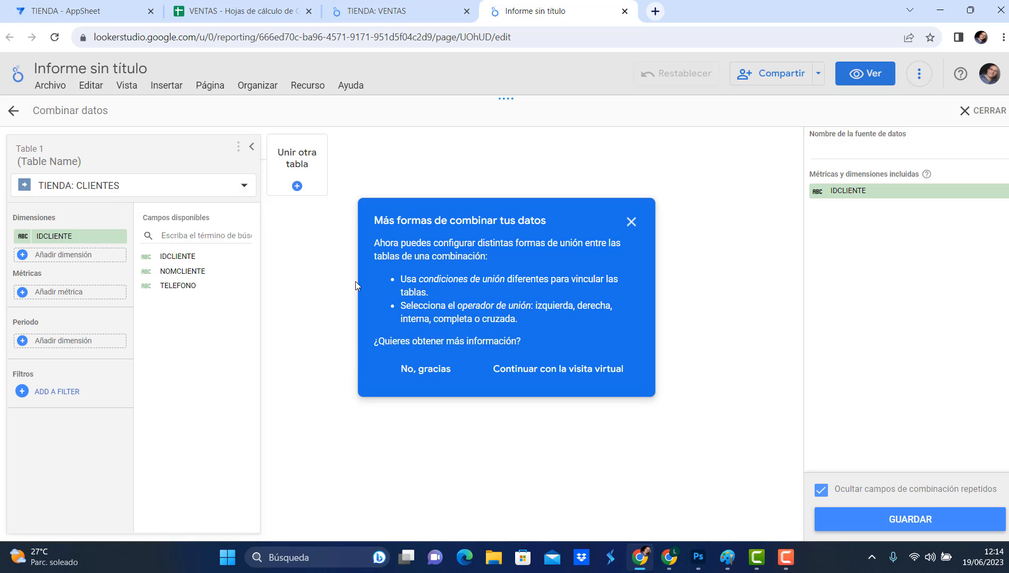
left_click(632, 223)
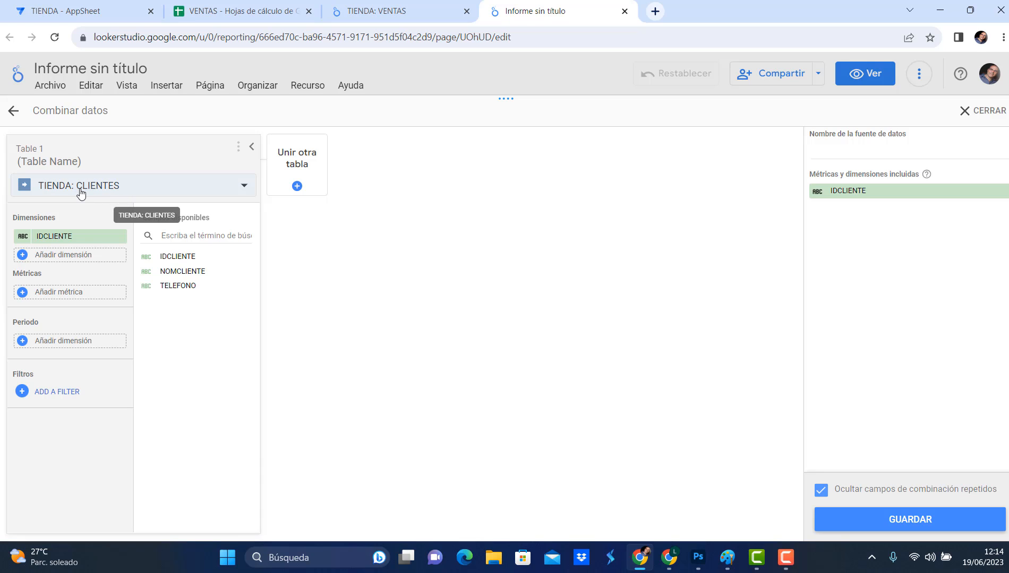
left_click(307, 169)
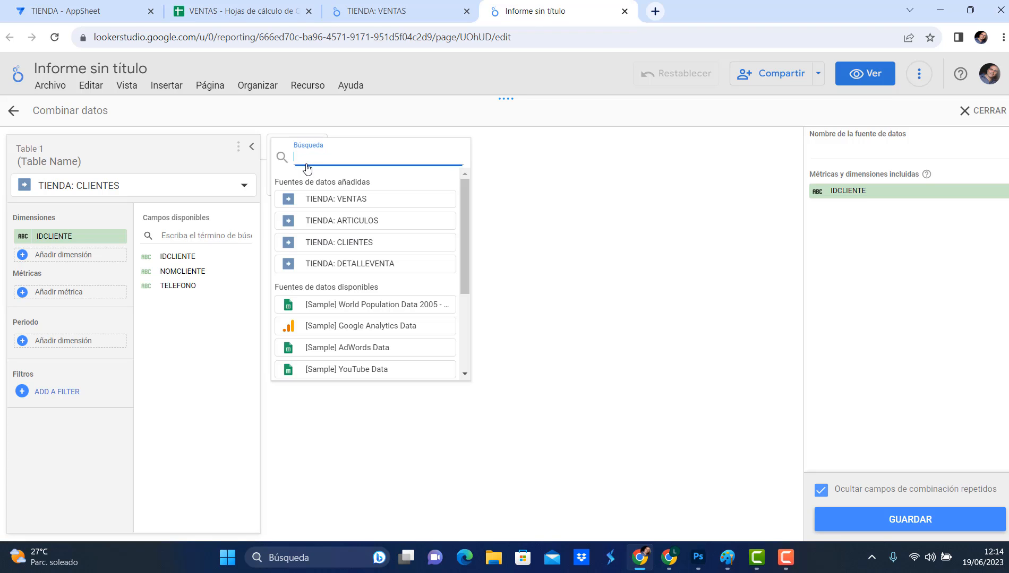
left_click(357, 205)
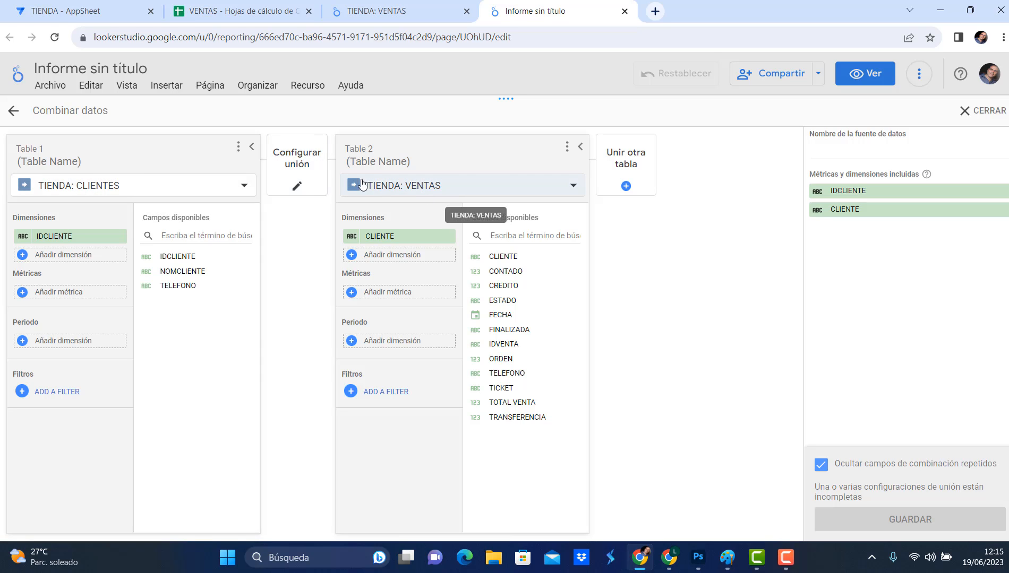
- Configure the join between the two tables by matching IDCLIENTE of Table 1 with CLIENTE of Table 2
left_click(300, 179)
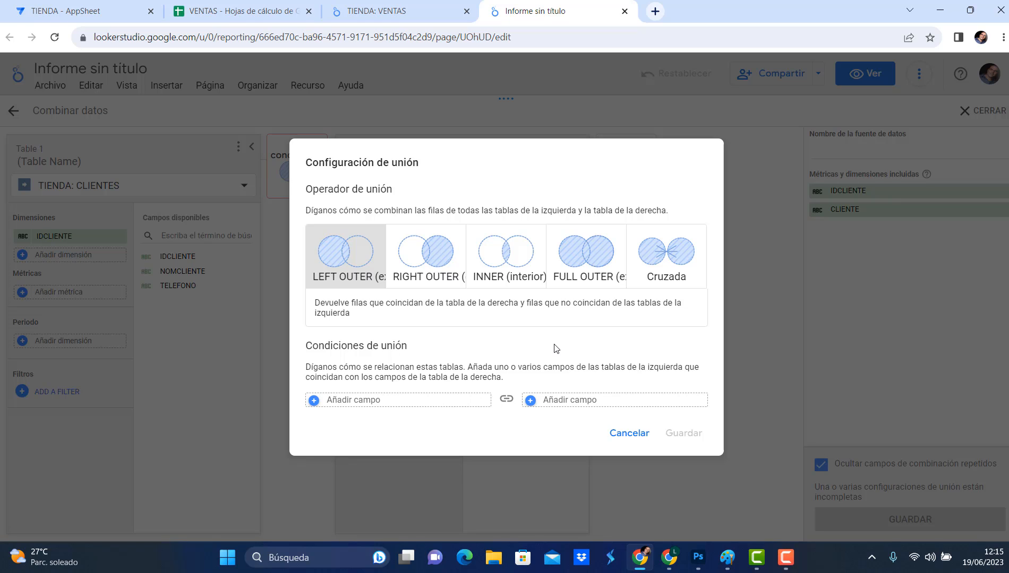
left_click(348, 405)
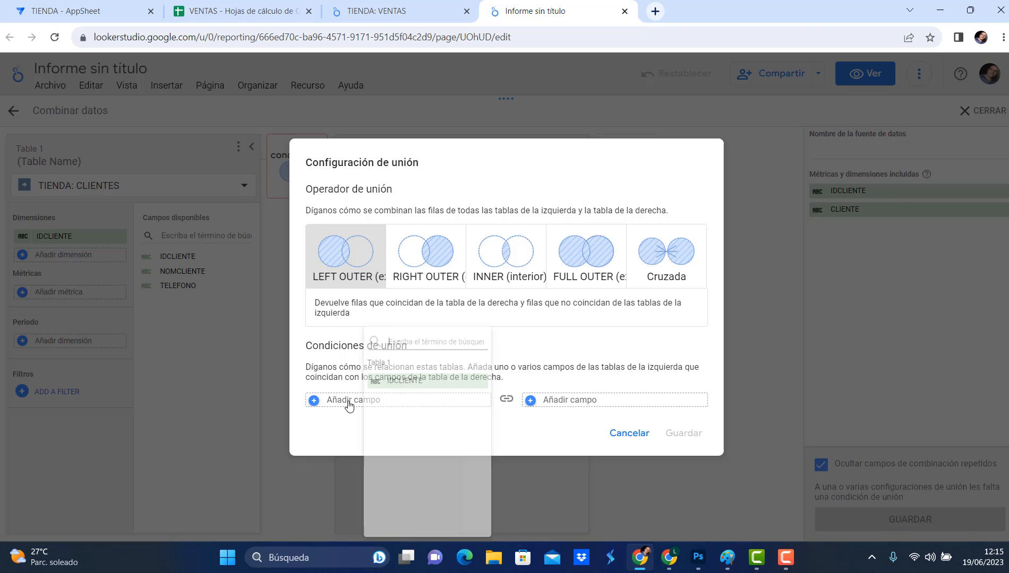
left_click(401, 385)
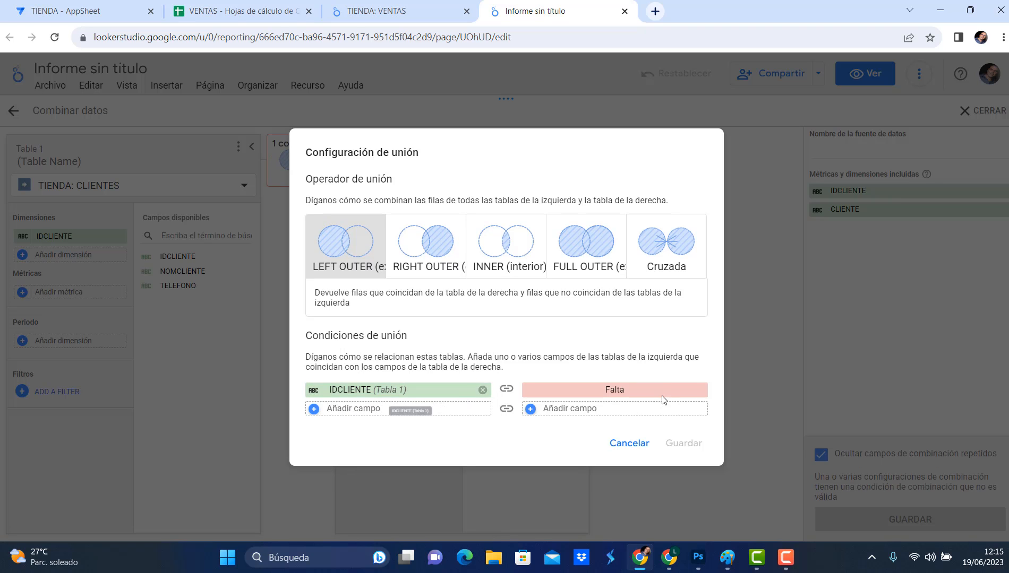
left_click(625, 388)
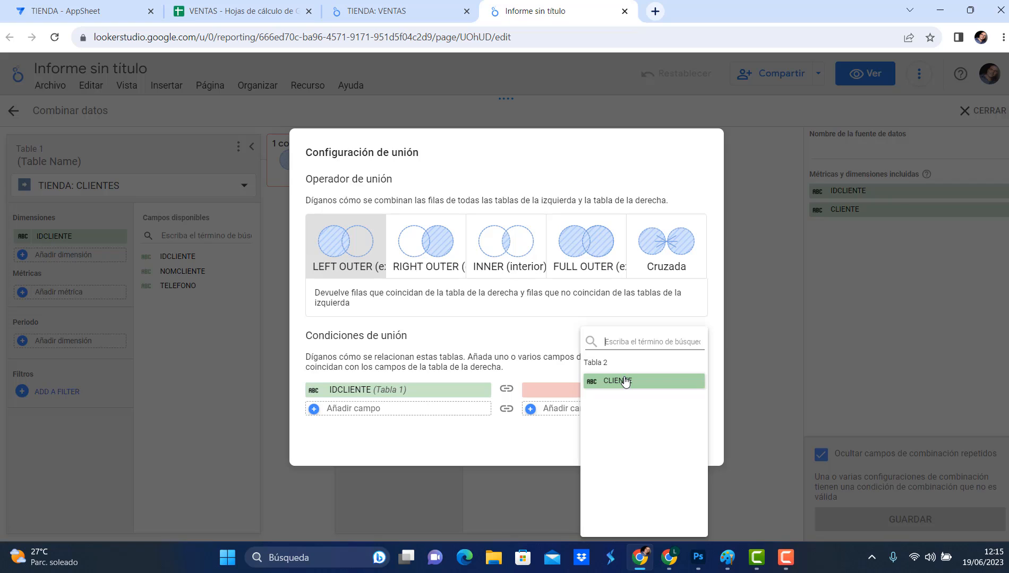
left_click(625, 383)
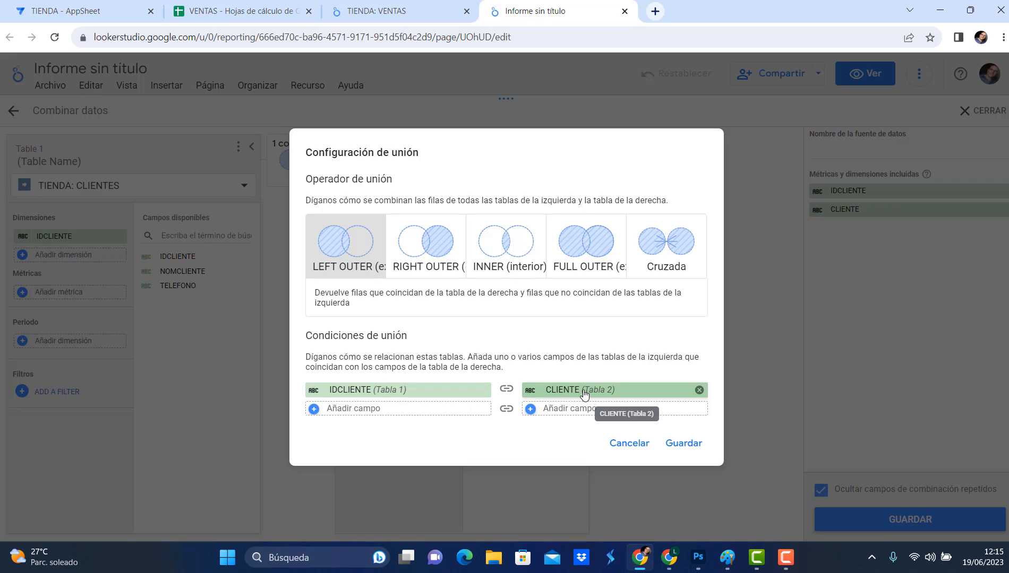
- Compare the right outer and left outer join operators, choose left outer and save the join configuration
left_click(417, 250)
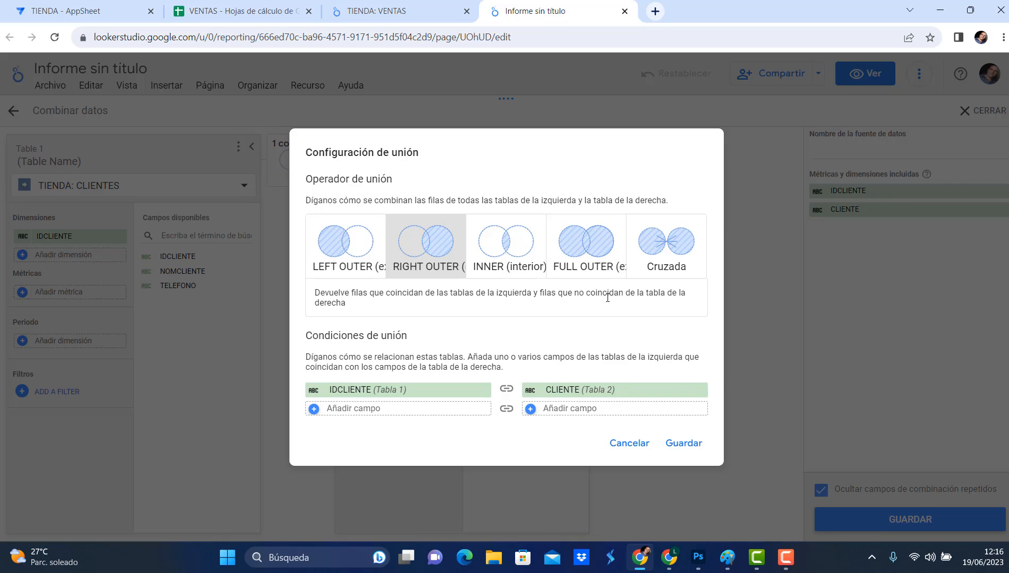
left_click(353, 247)
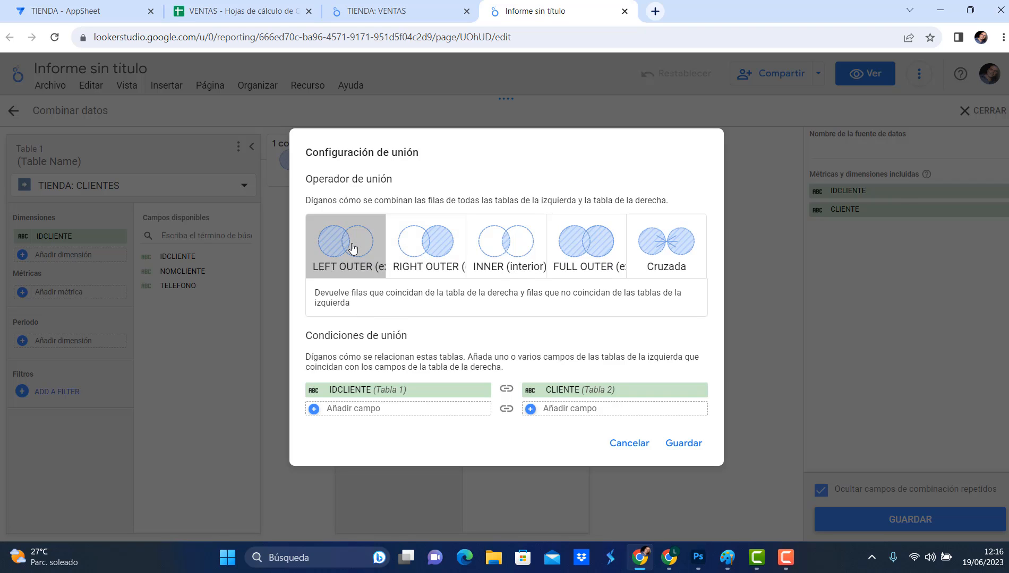
left_click(421, 250)
left_click(349, 249)
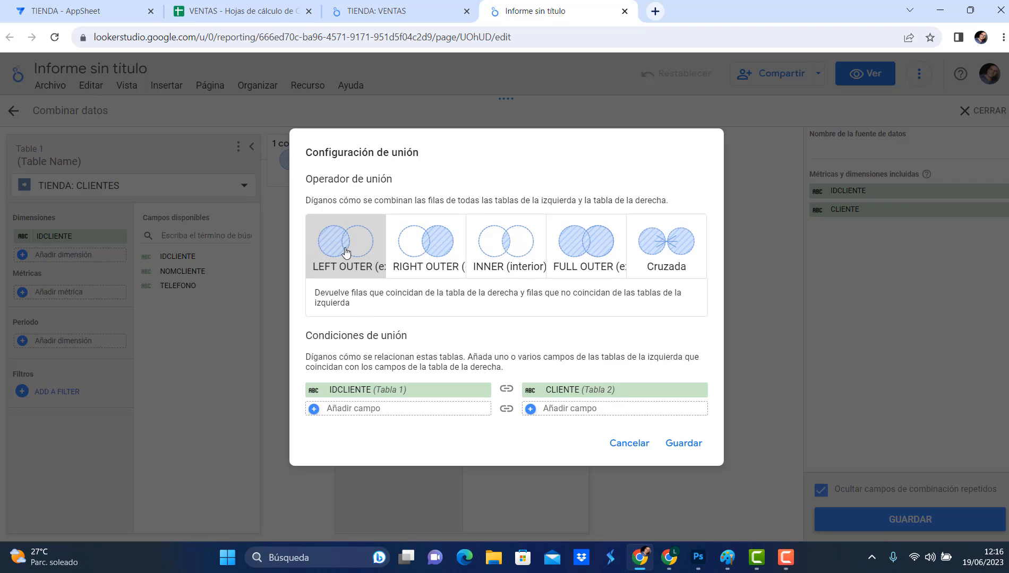
left_click(419, 243)
left_click(349, 252)
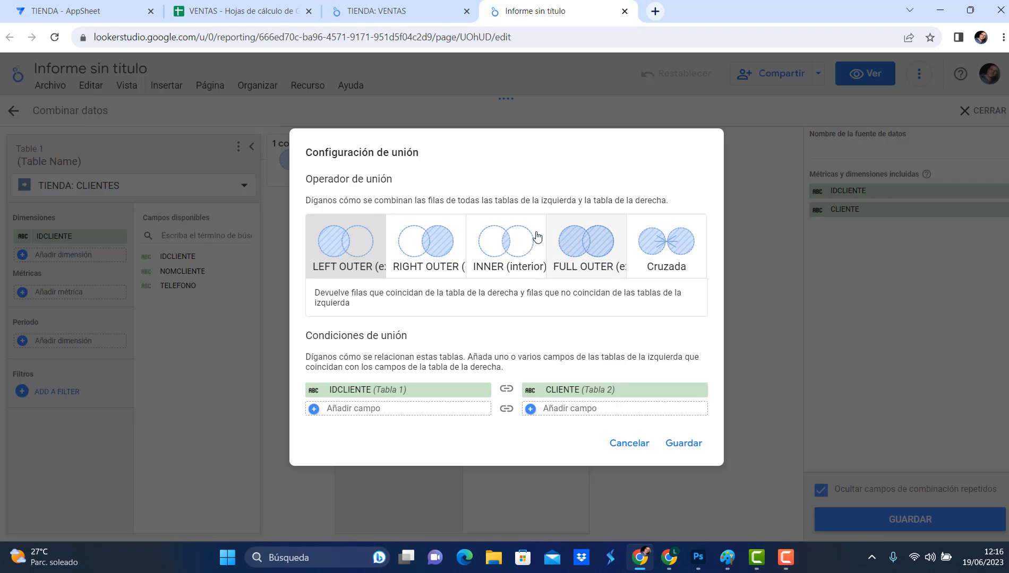
left_click(685, 444)
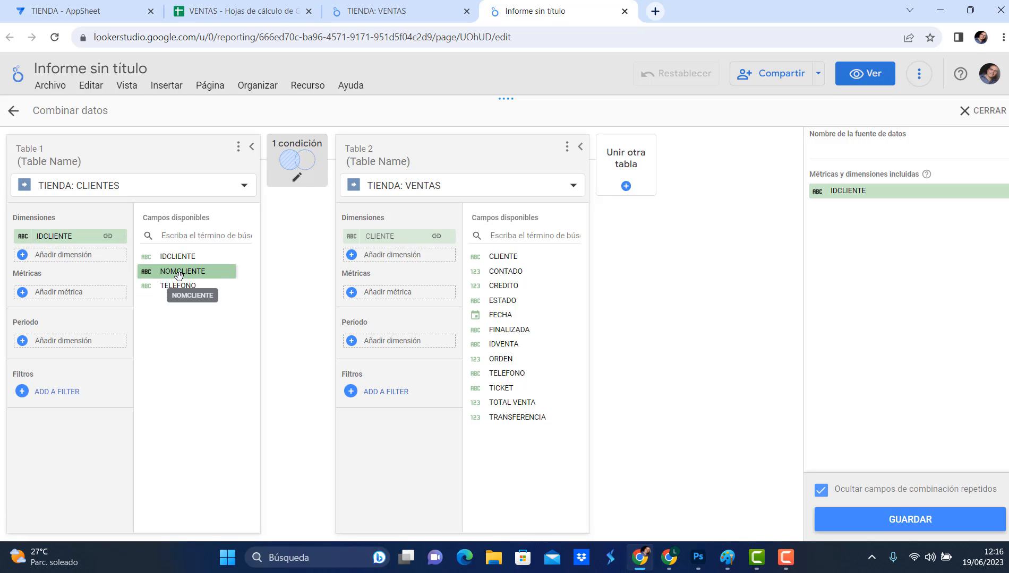
- Add NOMCLIENTE as a dimension of the CLIENTES table and TOTAL VENTA as a dimension of the VENTAS table
left_click_drag(186, 273, 91, 249)
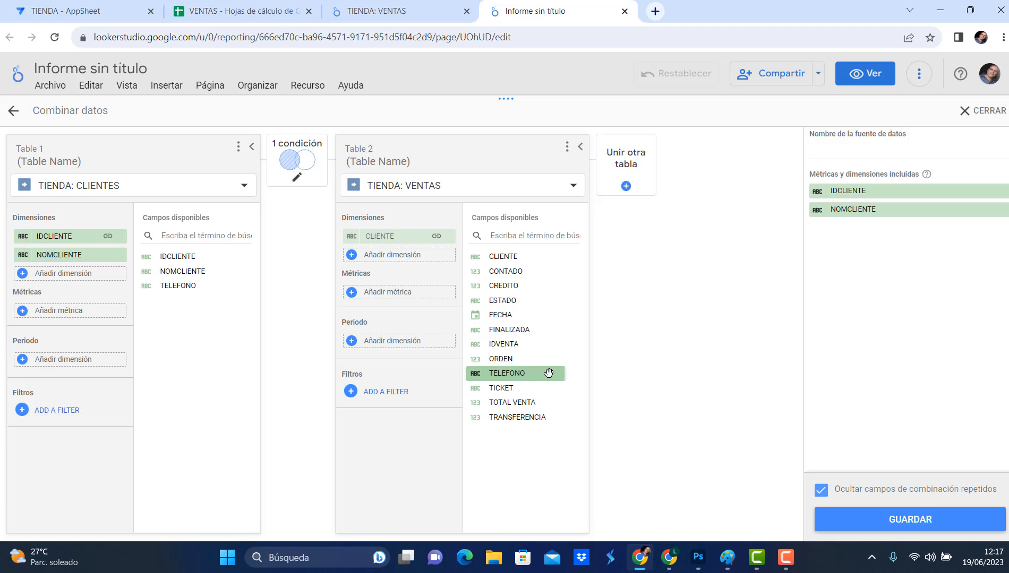
left_click_drag(526, 402, 401, 252)
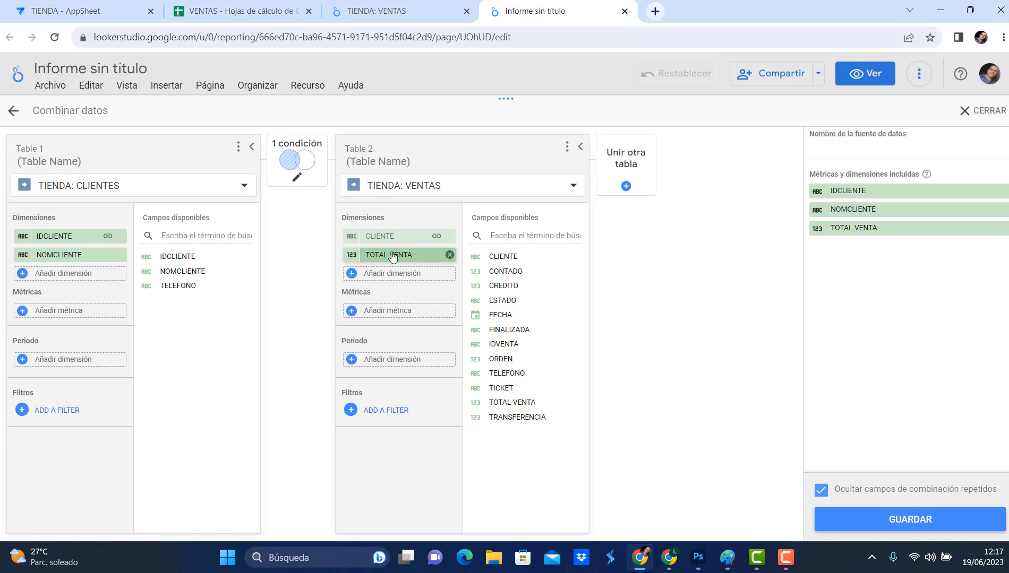
- Try TOTAL VENTA as a metric of the VENTAS table and move it back to the dimensions
left_click(392, 256)
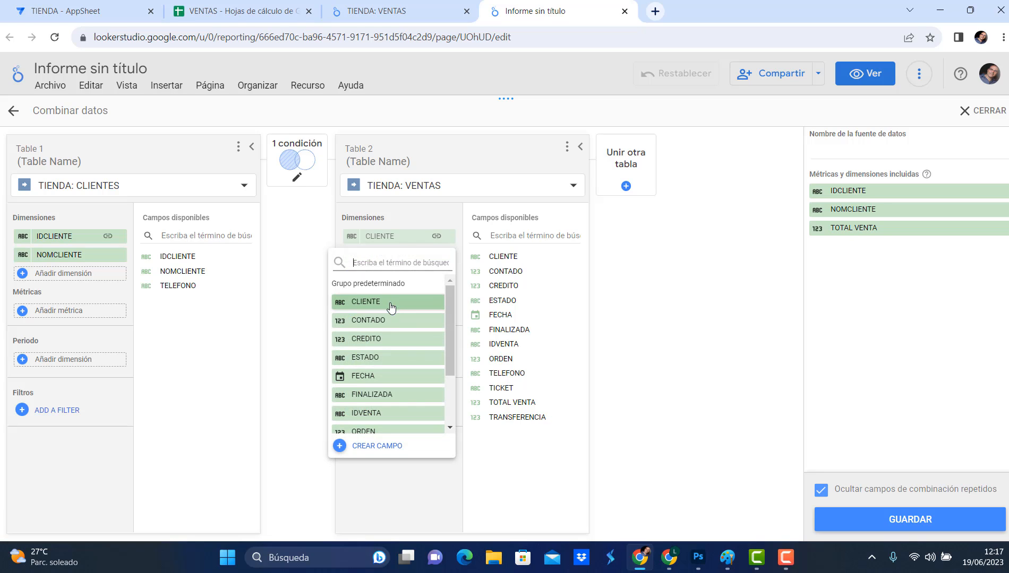
left_click(305, 235)
left_click_drag(392, 259, 392, 306)
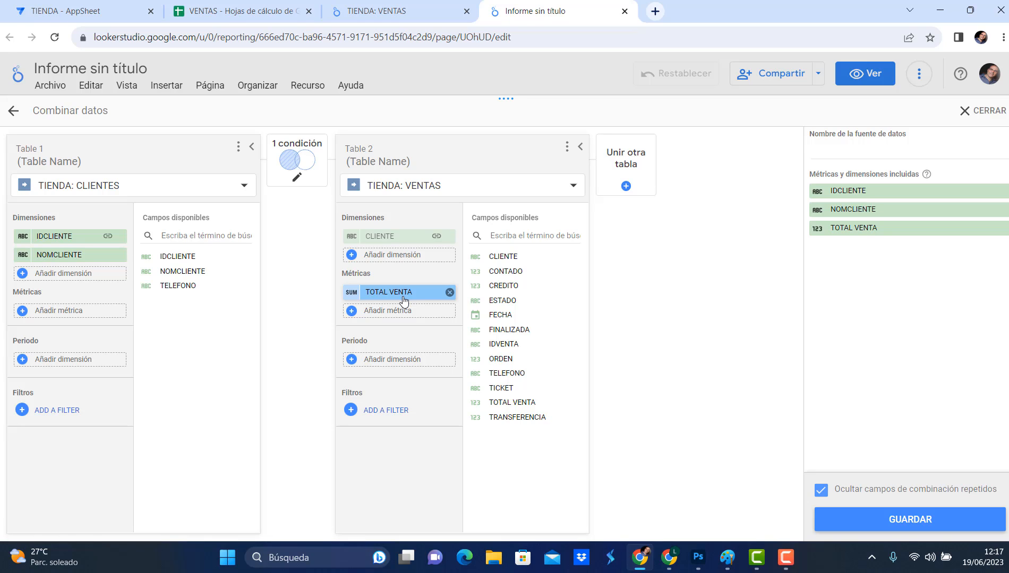
left_click_drag(403, 301, 398, 249)
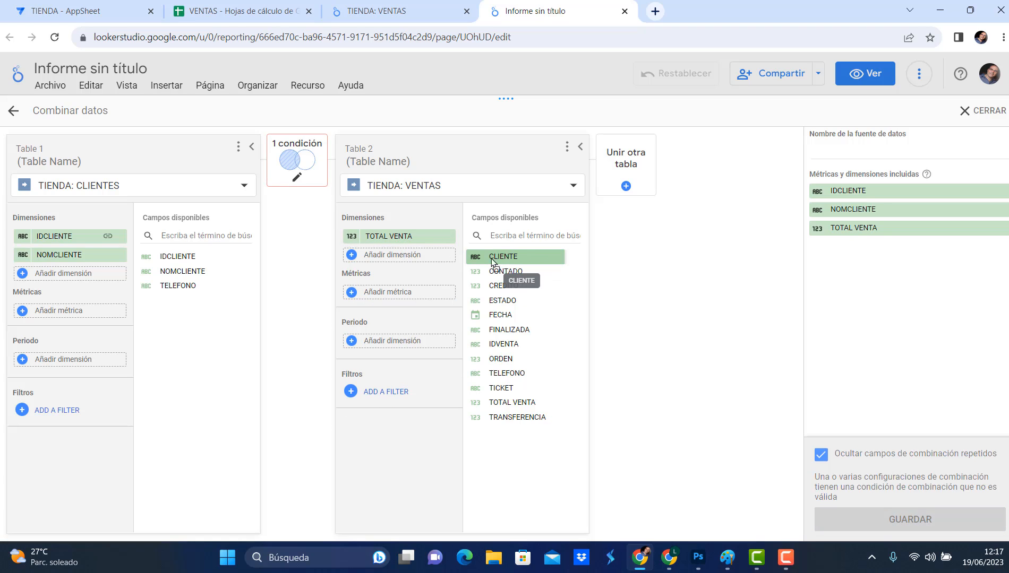
- Add CLIENTE as a dimension of the VENTAS table, match it with IDCLIENTE in the join condition and save the join
left_click_drag(496, 264, 385, 240)
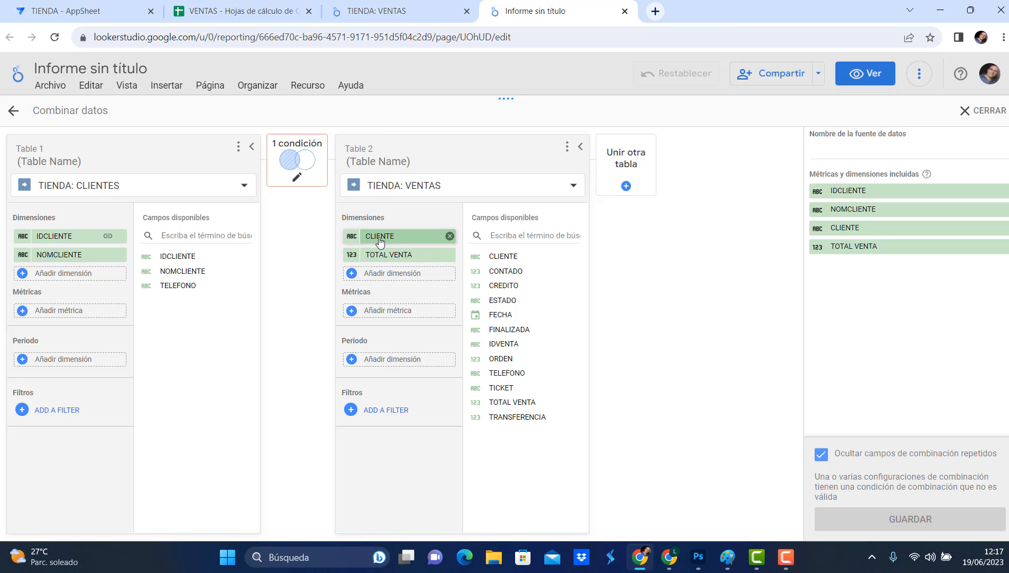
left_click(297, 159)
left_click(593, 392)
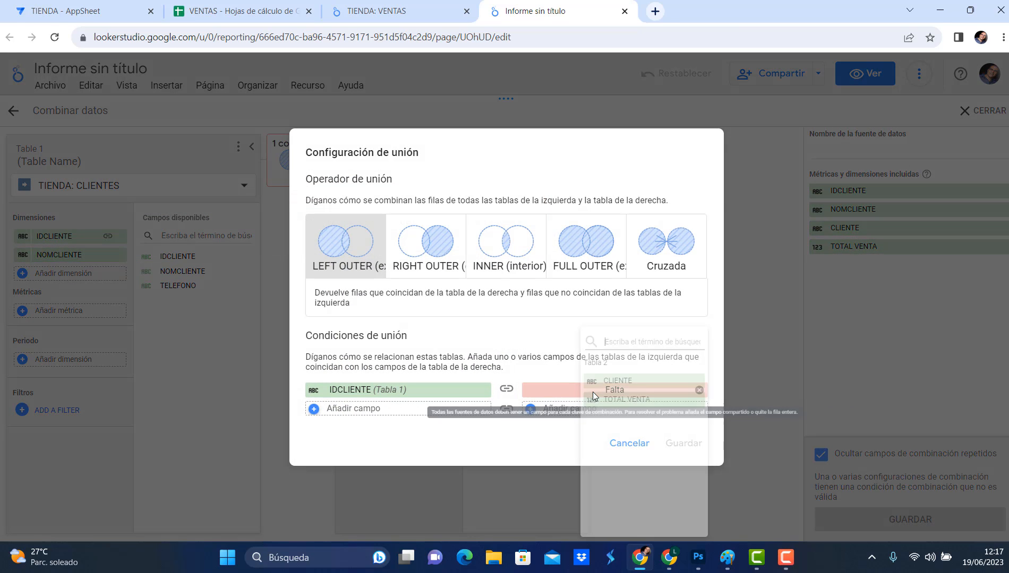
left_click(615, 381)
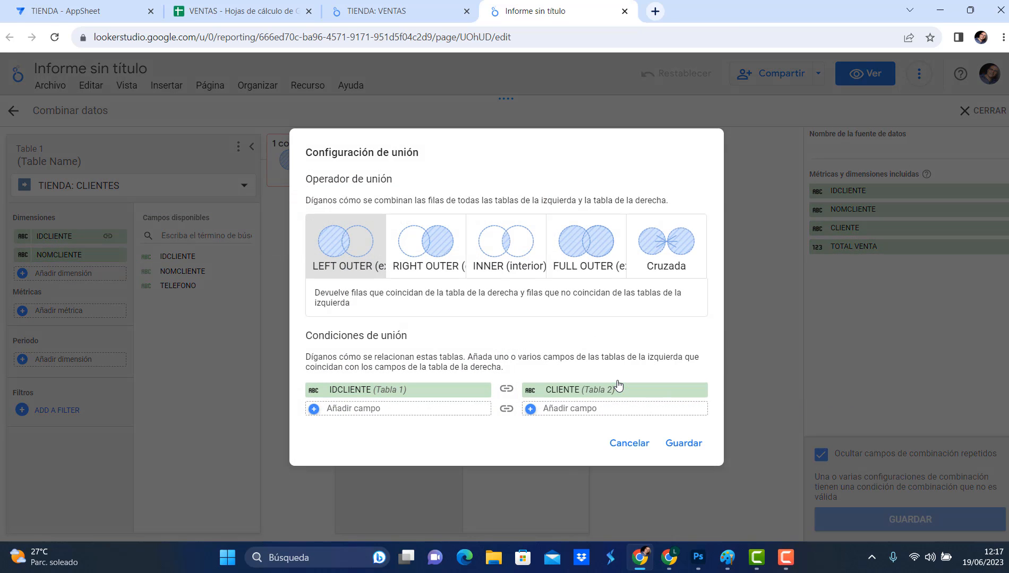
left_click(686, 443)
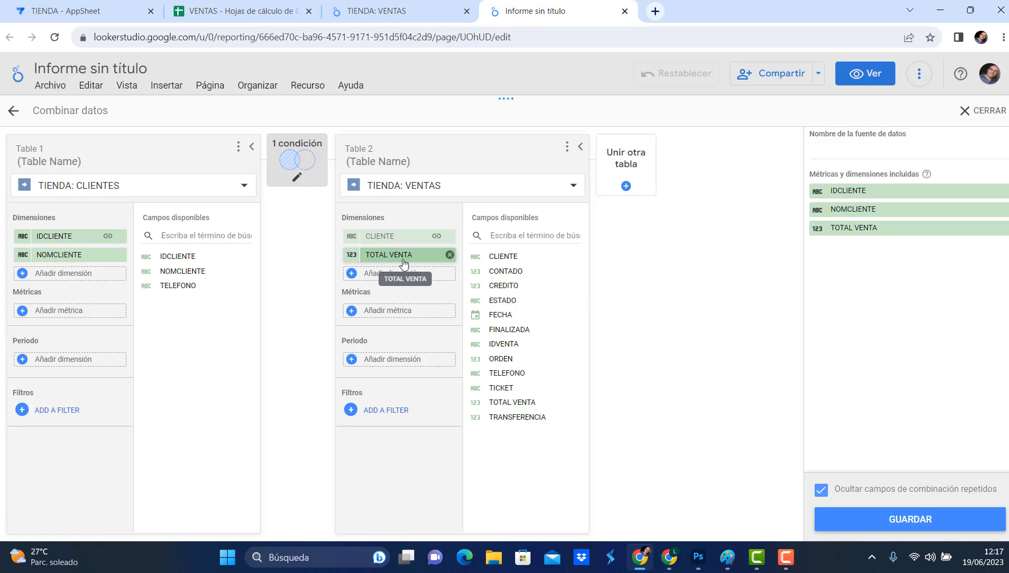
- Add CONTADO and CREDITO as dimensions of the VENTAS table, then save the blend and close its editor
left_click_drag(521, 273, 400, 252)
left_click_drag(532, 278, 407, 269)
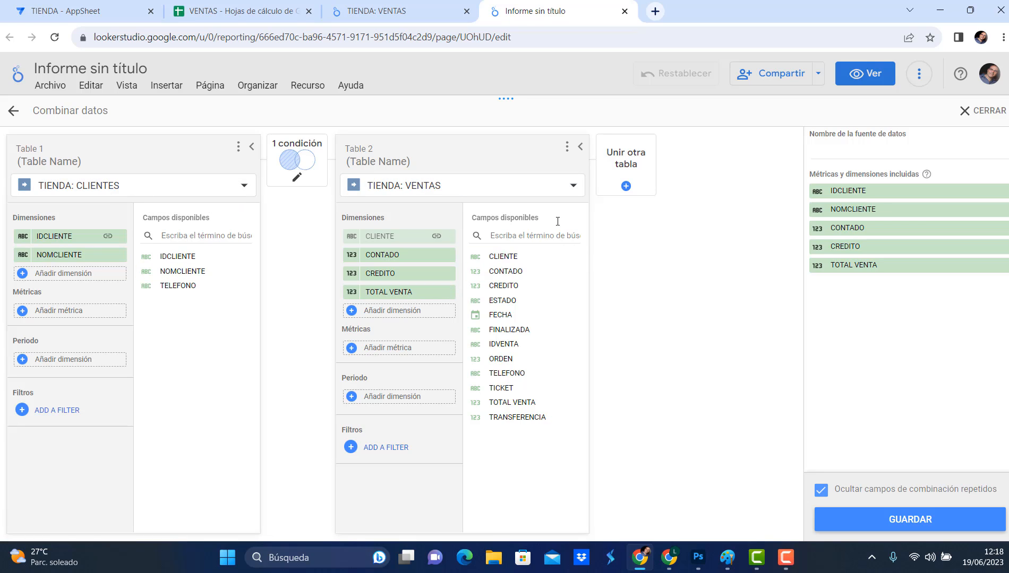
left_click(911, 522)
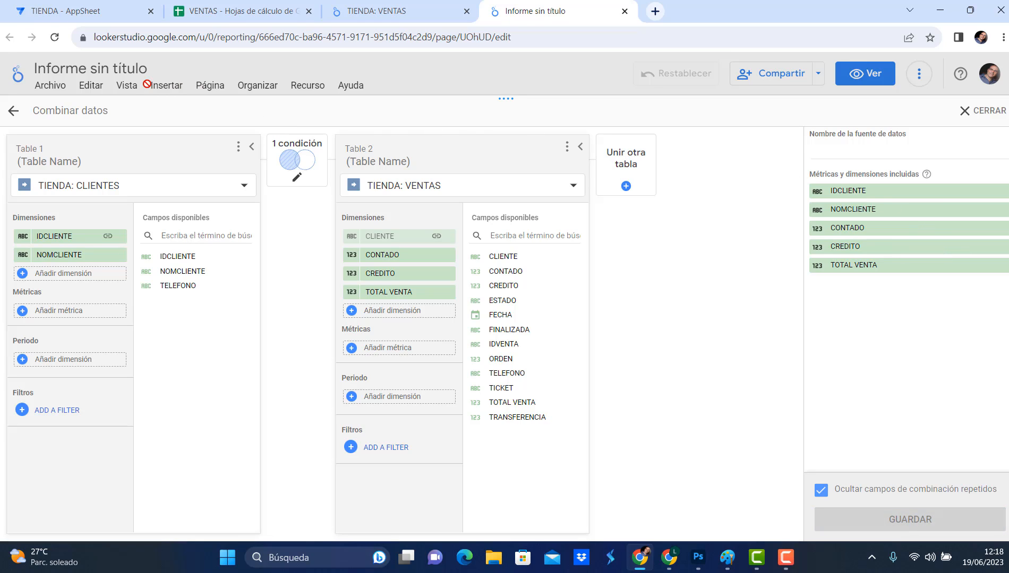
left_click(979, 112)
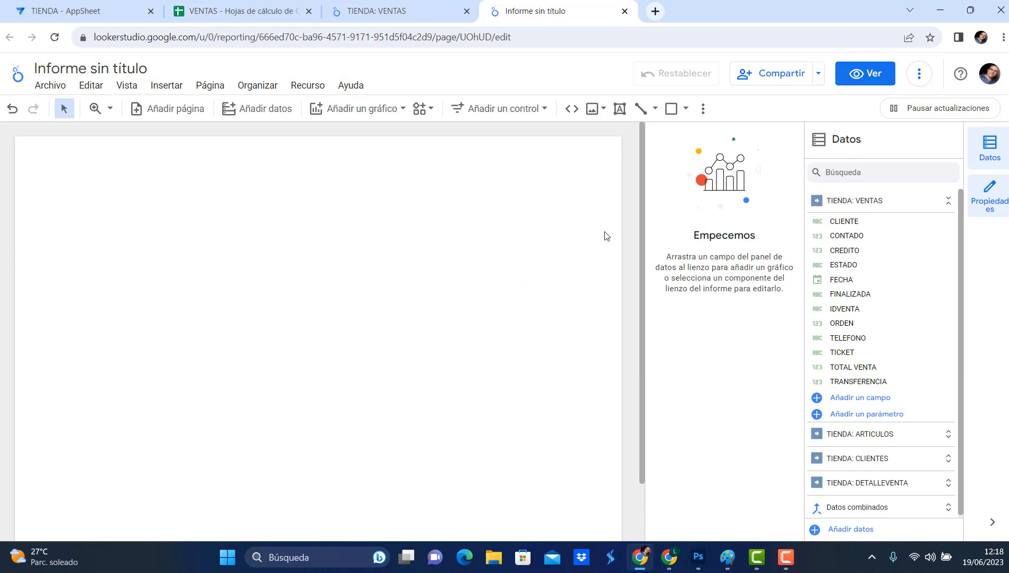
- Reopen the unnamed blend for editing, name it "ventas clientes", save it and close the editor
left_click(314, 86)
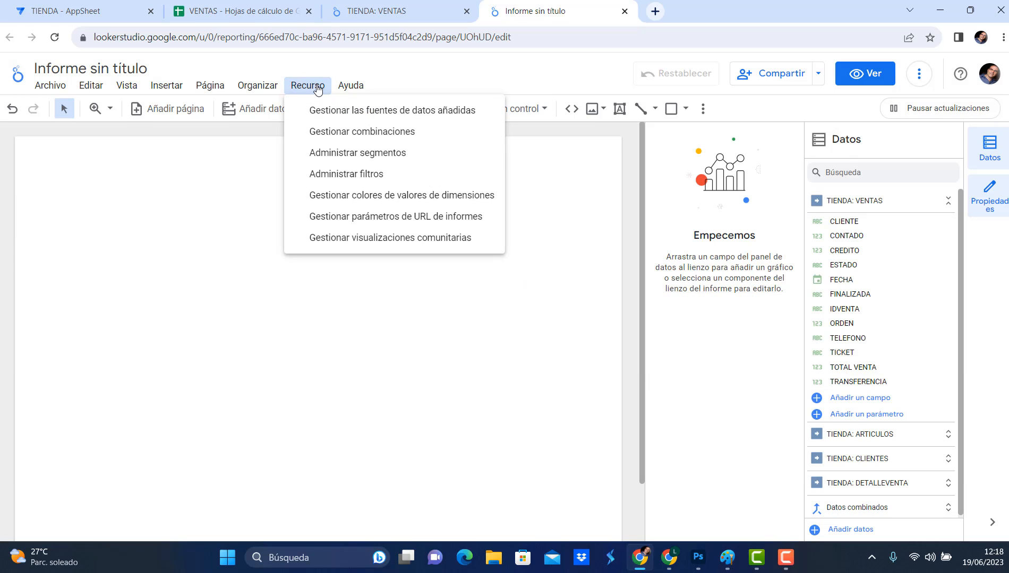
left_click(377, 136)
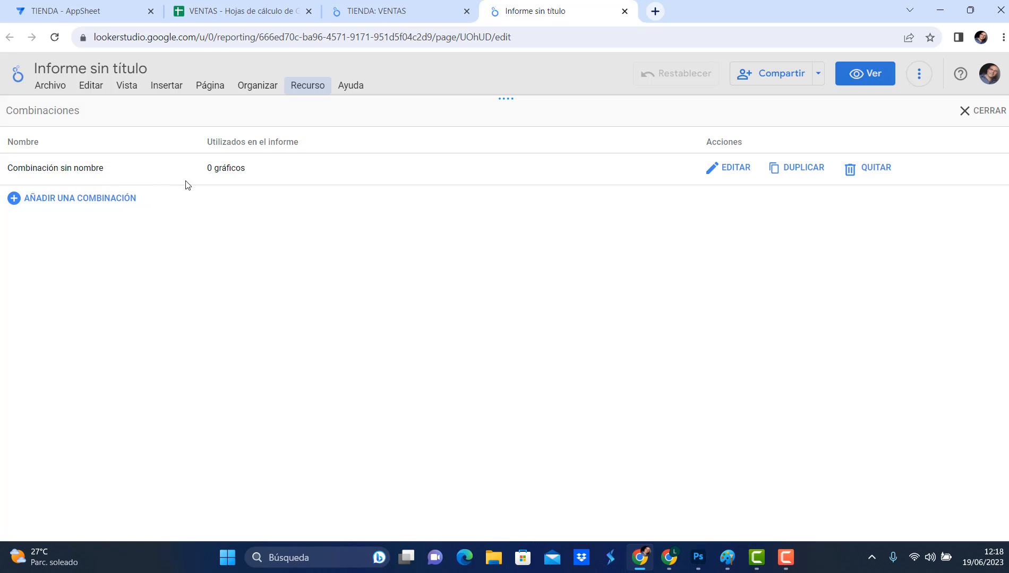
left_click(730, 168)
left_click(914, 149)
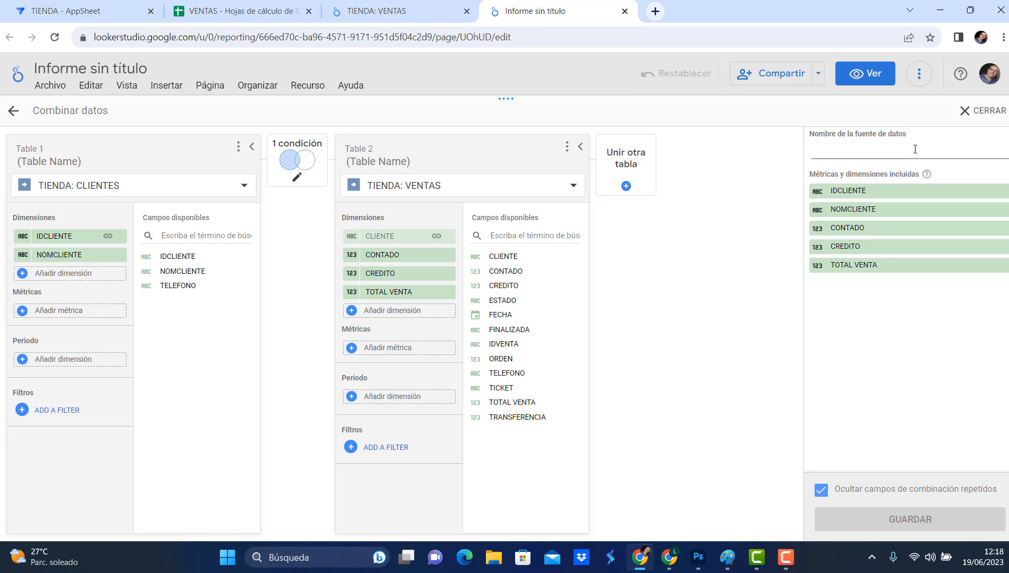
type("ventaw")
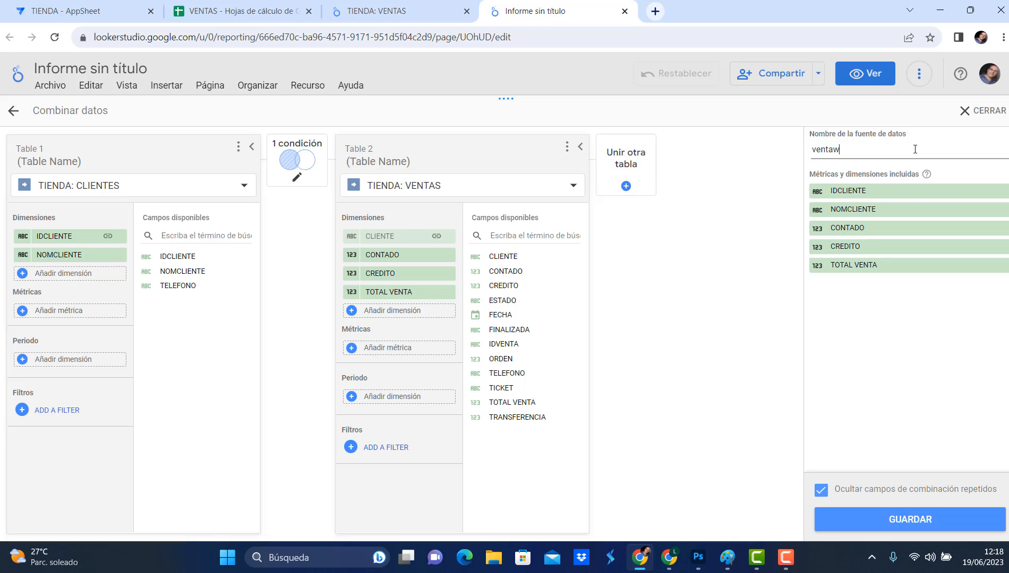
key("BackSpace")
left_click(928, 522)
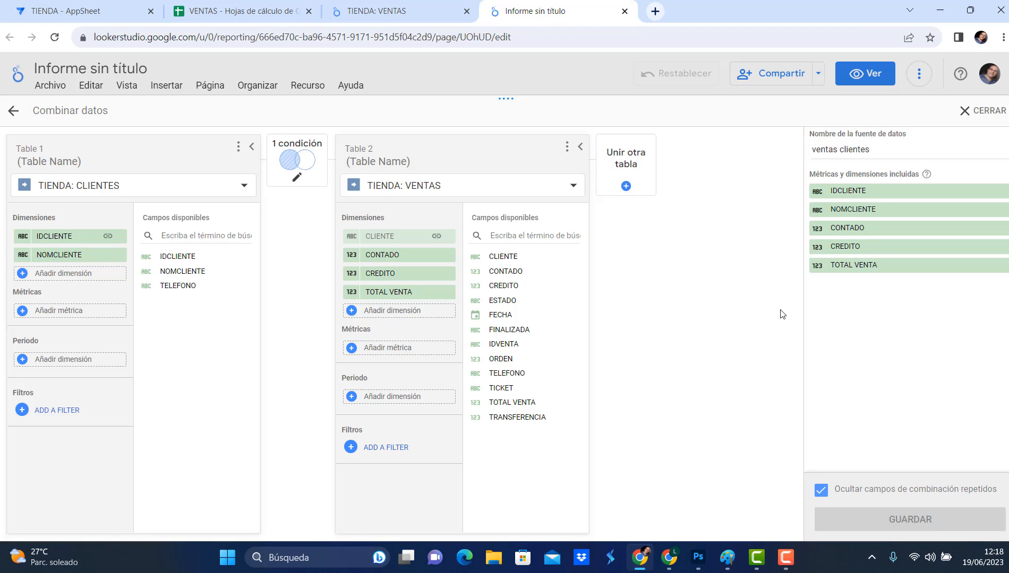
left_click(985, 110)
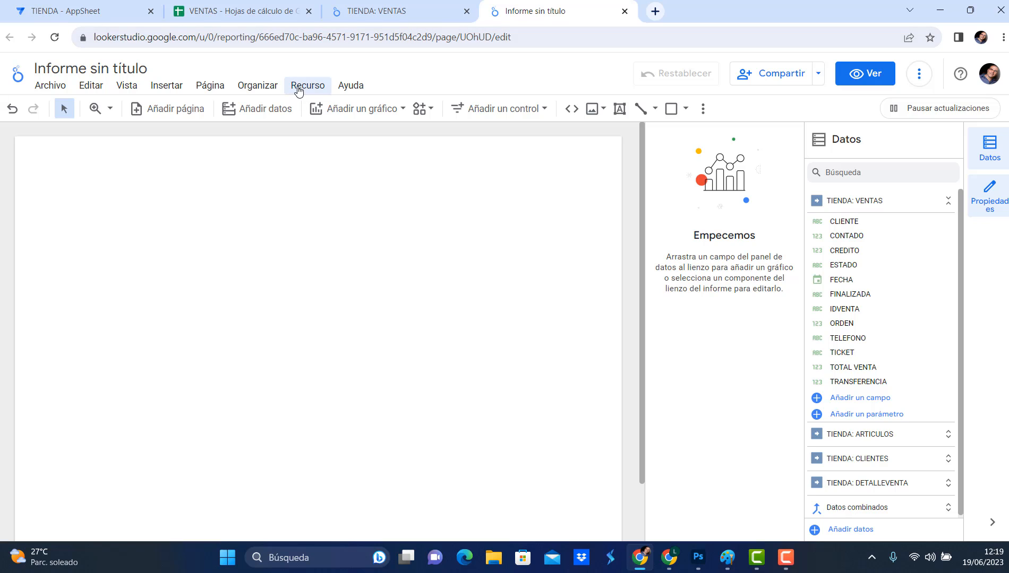
- Check the blend's name in the report's list of blends and return to the report canvas
left_click(299, 86)
left_click(350, 137)
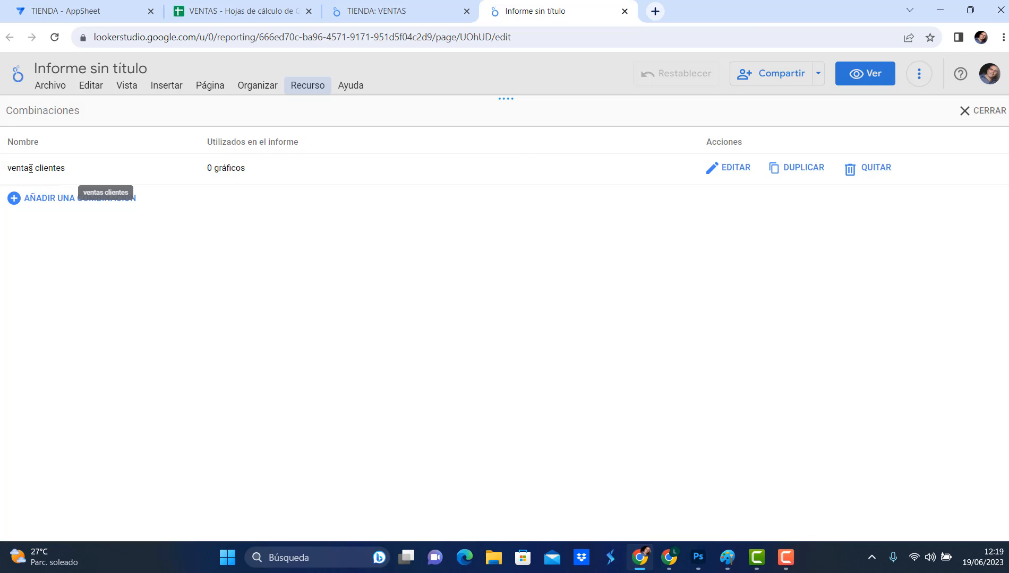
left_click(996, 111)
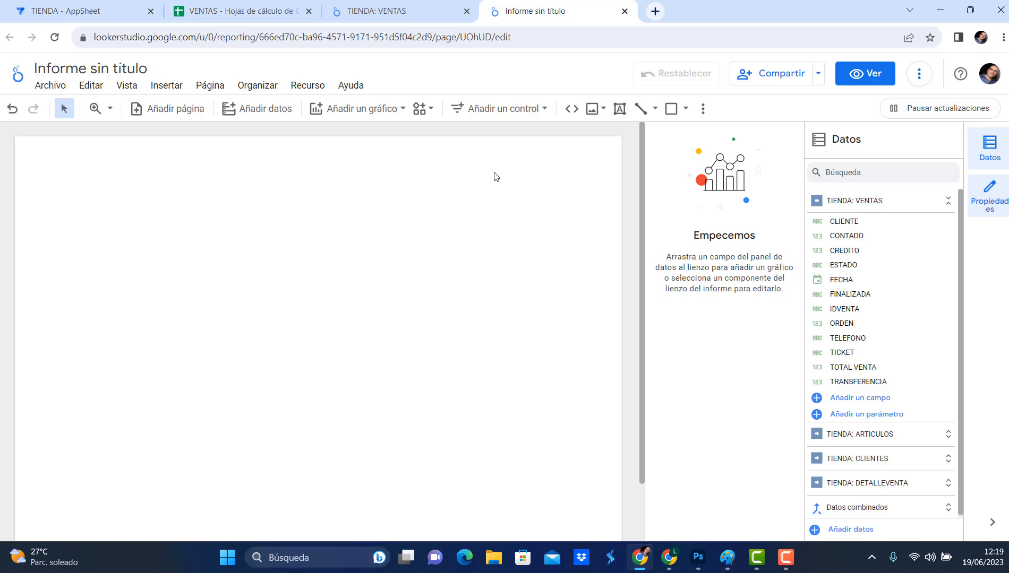
- Insert a table chart on the blank page and move it closer to the page's upper-left corner
left_click(165, 87)
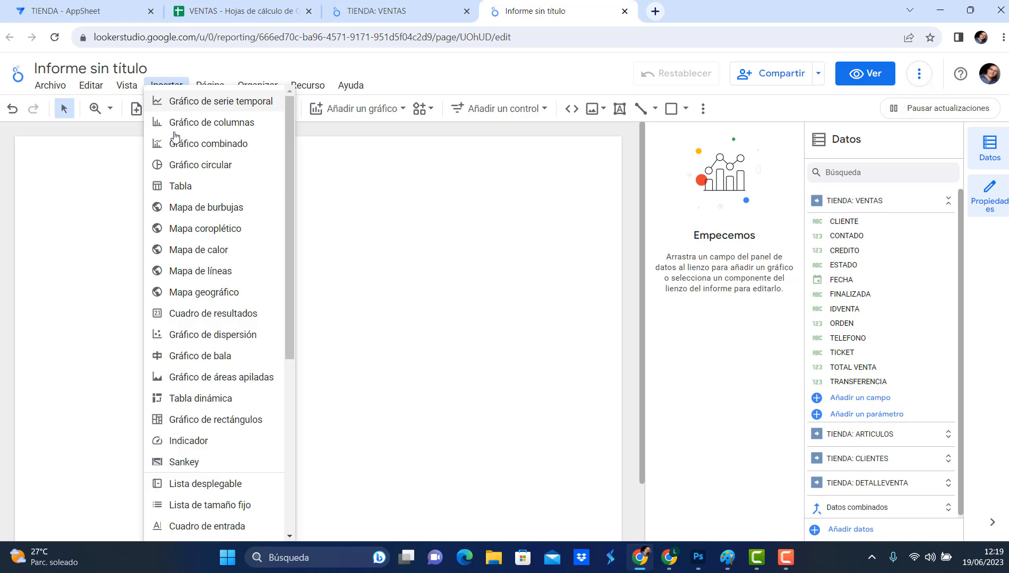
left_click(181, 187)
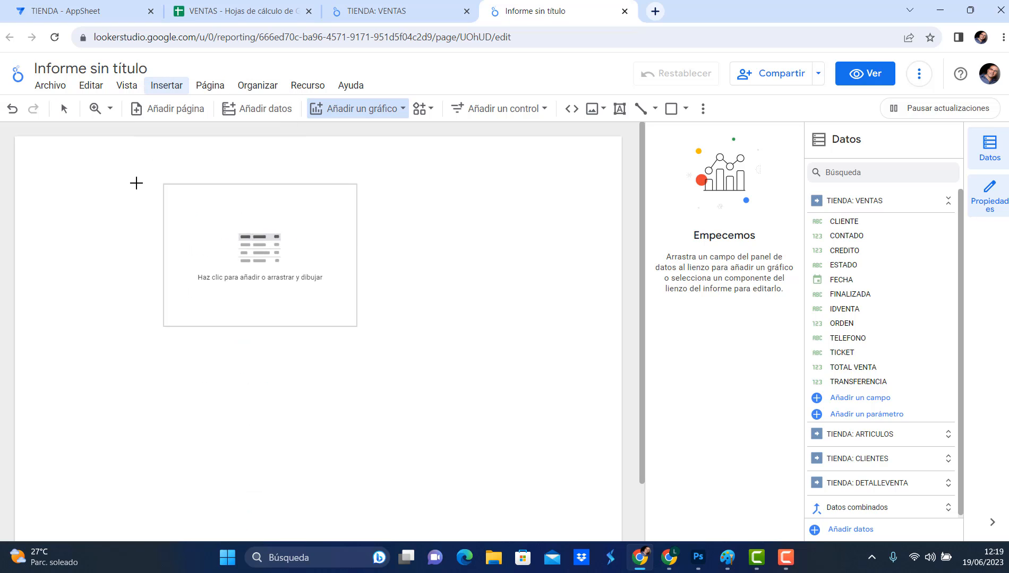
left_click_drag(90, 182, 307, 372)
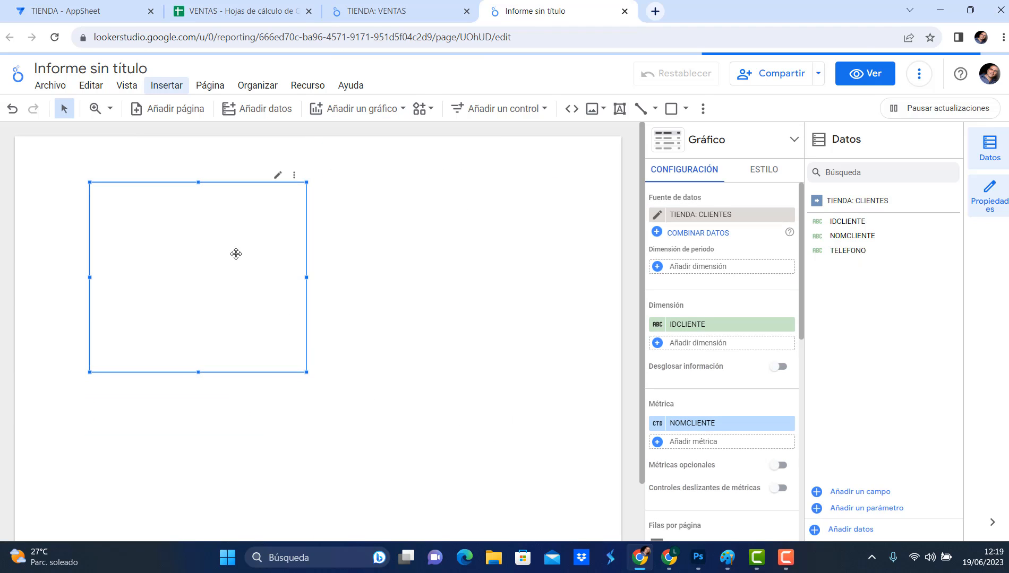
left_click_drag(236, 254, 194, 250)
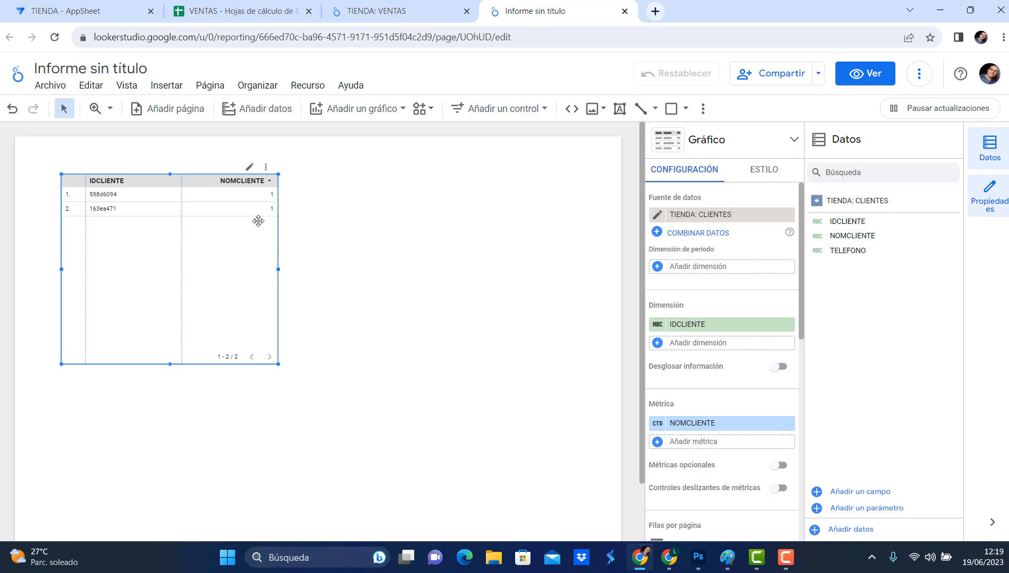
- Remove the NOMCLIENTE metric from the table chart and change its dimension to NOMCLIENTE
left_click(788, 423)
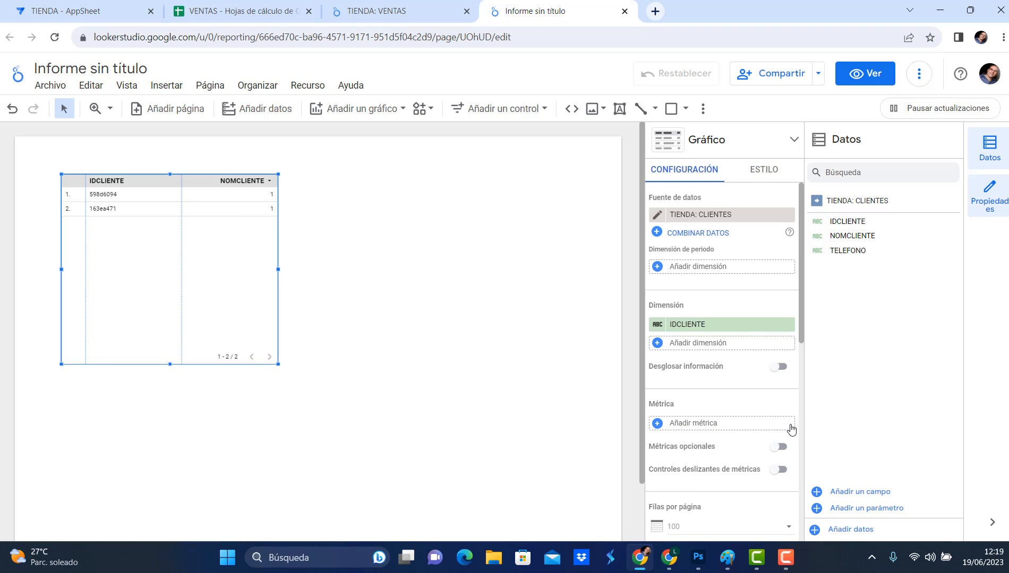
left_click(746, 325)
left_click(719, 391)
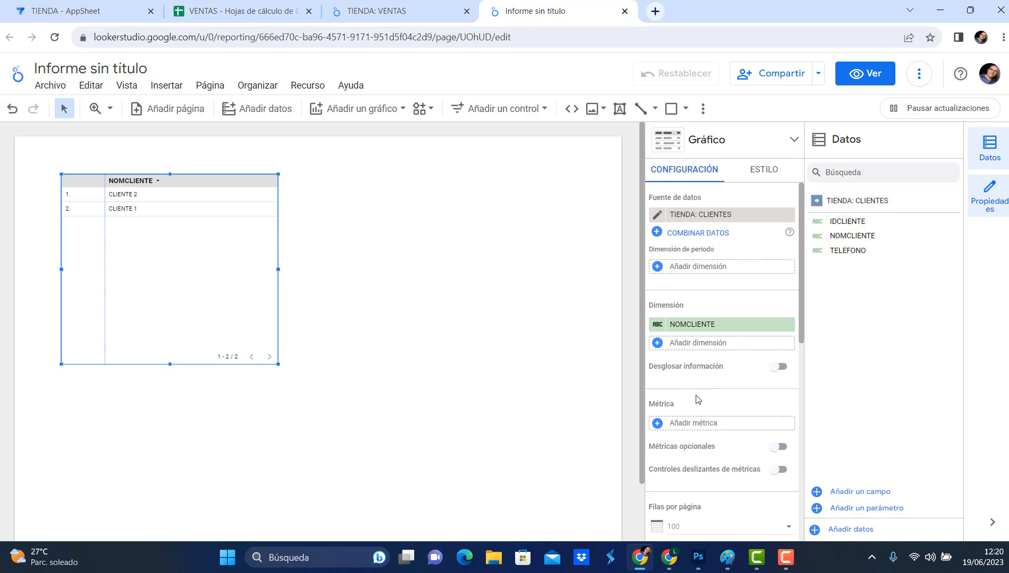
left_click(696, 424)
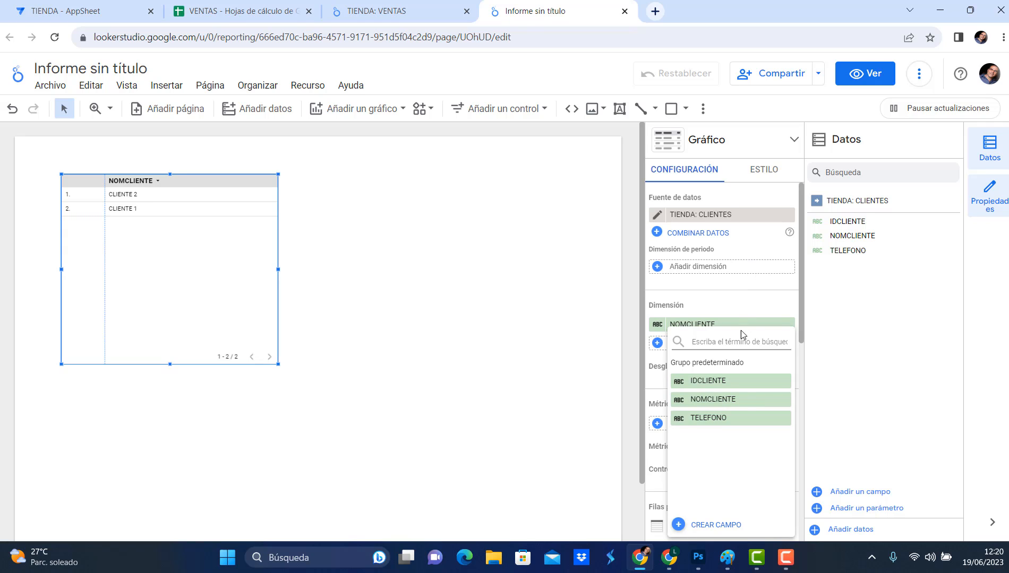
left_click(735, 298)
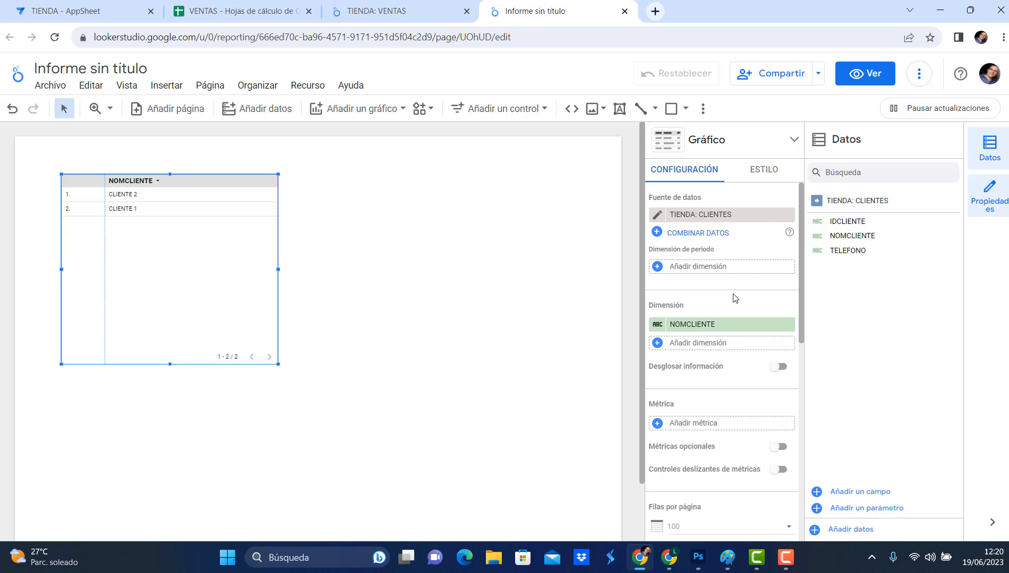
left_click(690, 324)
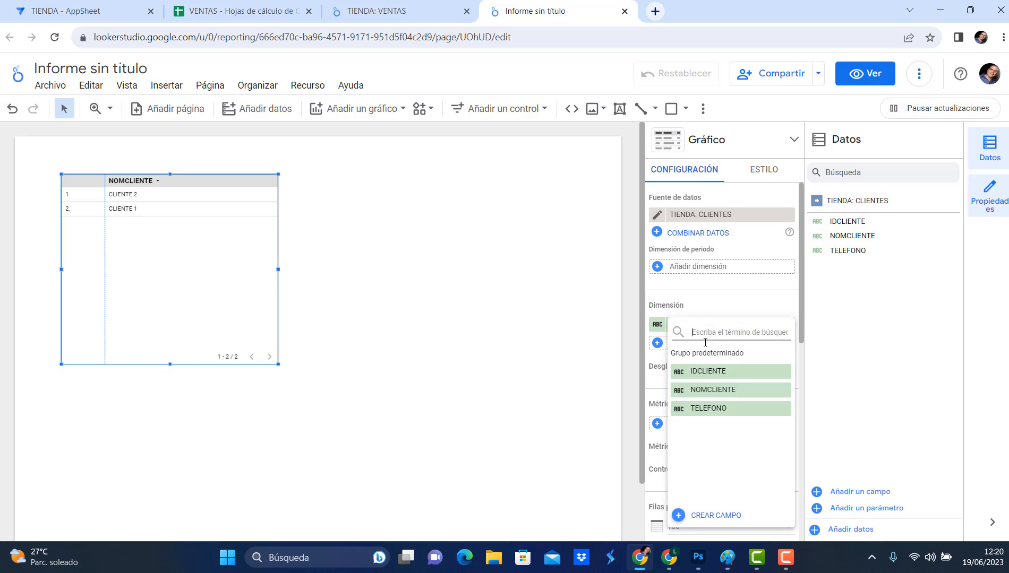
left_click(714, 297)
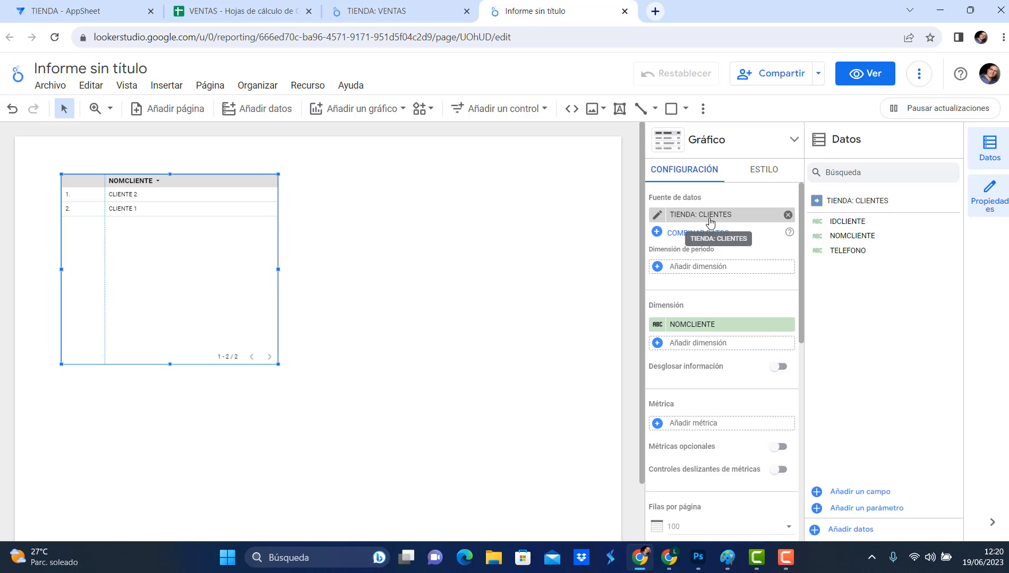
left_click(659, 215)
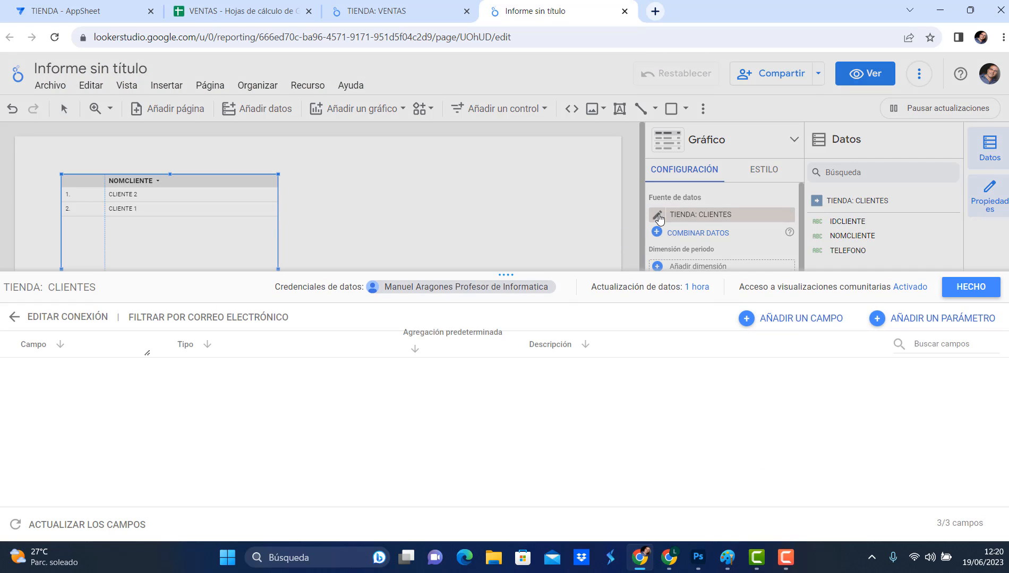
left_click(970, 289)
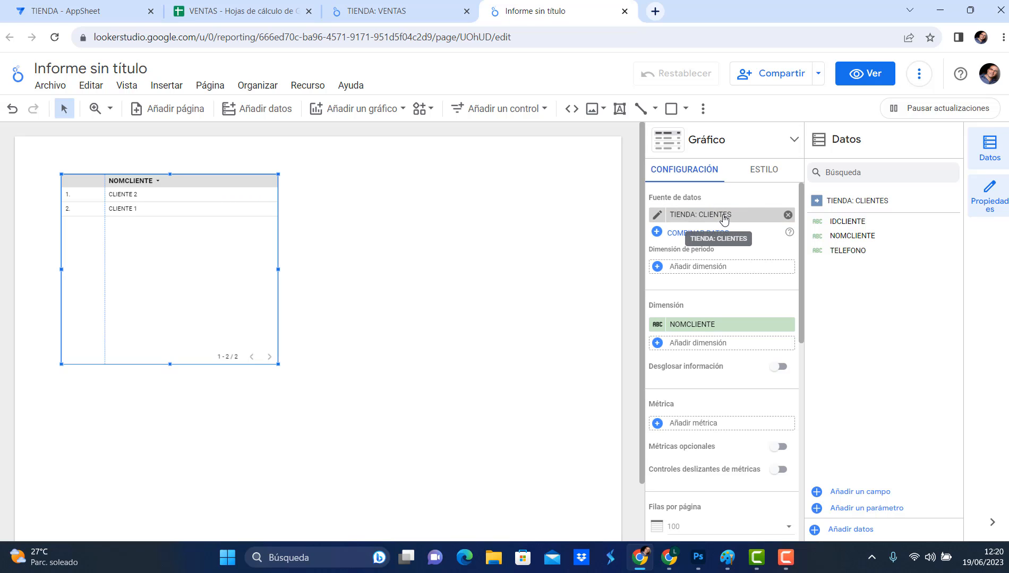
- Change the table chart's data source to the ventas clientes blend and add TOTAL VENTA as its metric
left_click(724, 220)
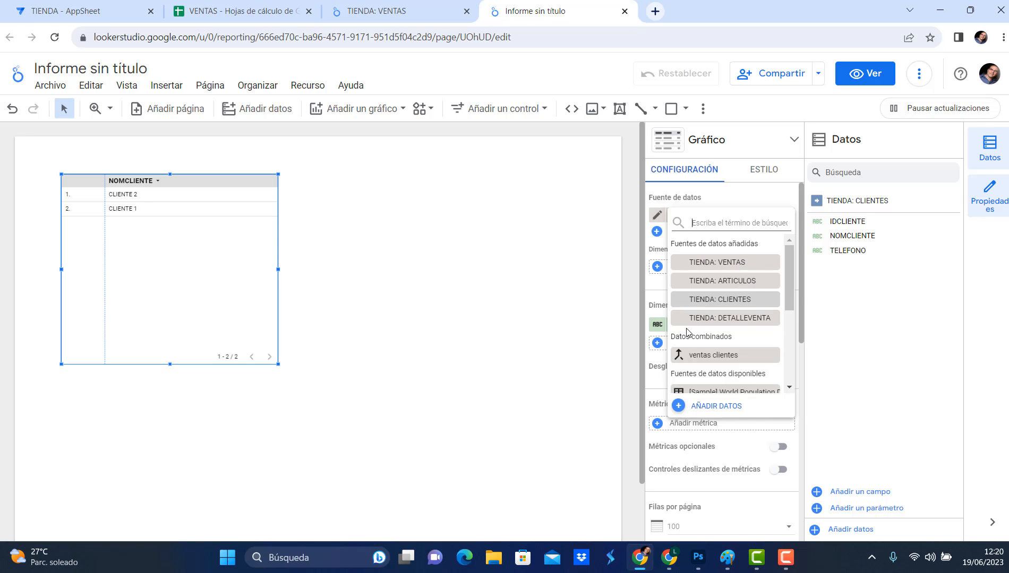
left_click(709, 357)
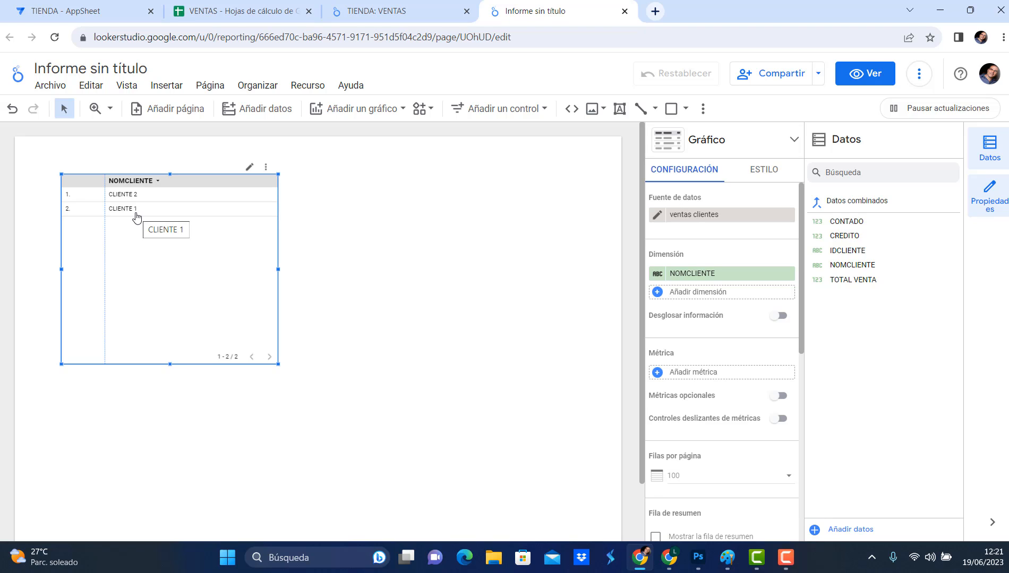
left_click(697, 373)
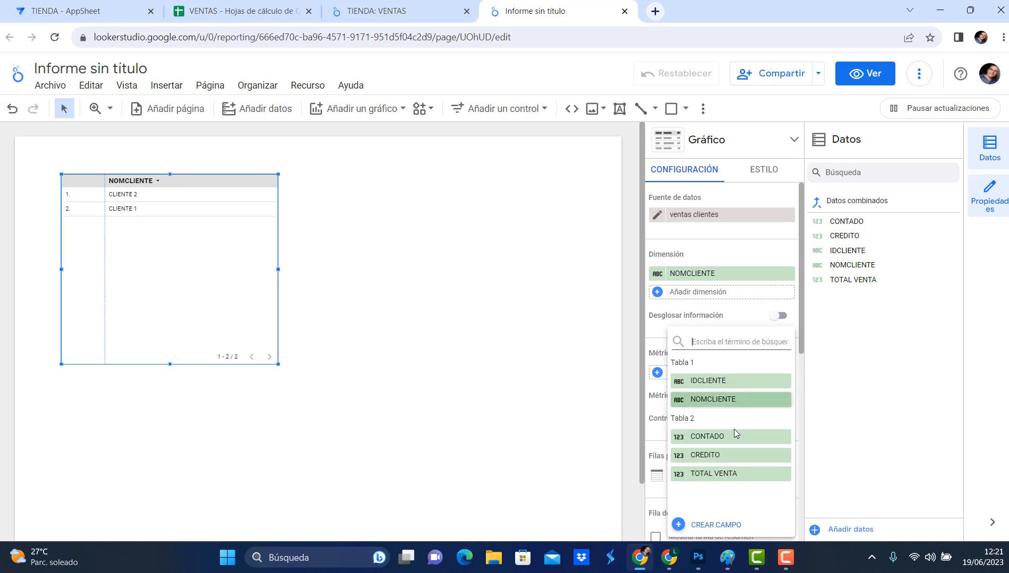
left_click(720, 478)
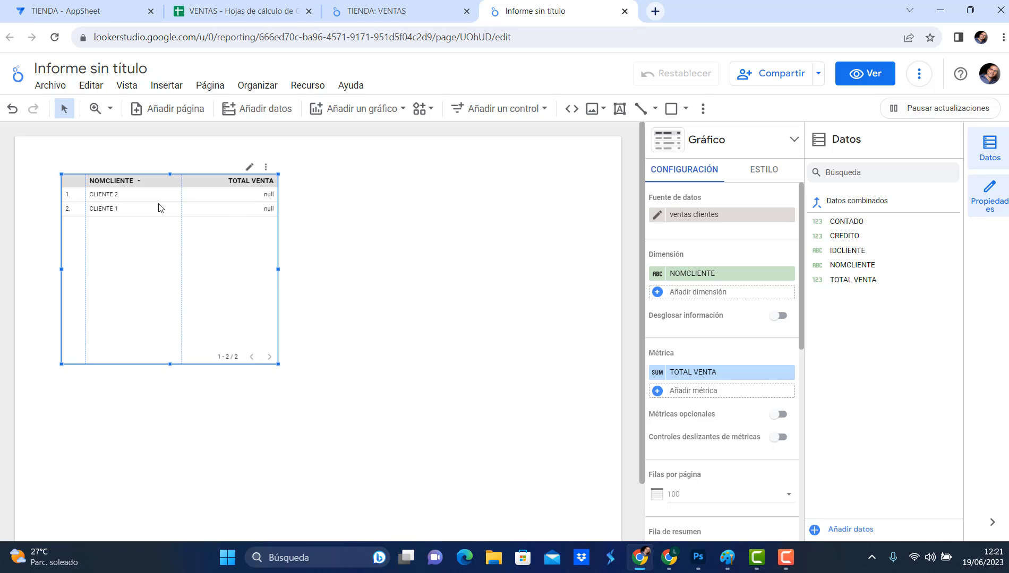
- Turn off the row numbers in the table chart's style settings
left_click(762, 171)
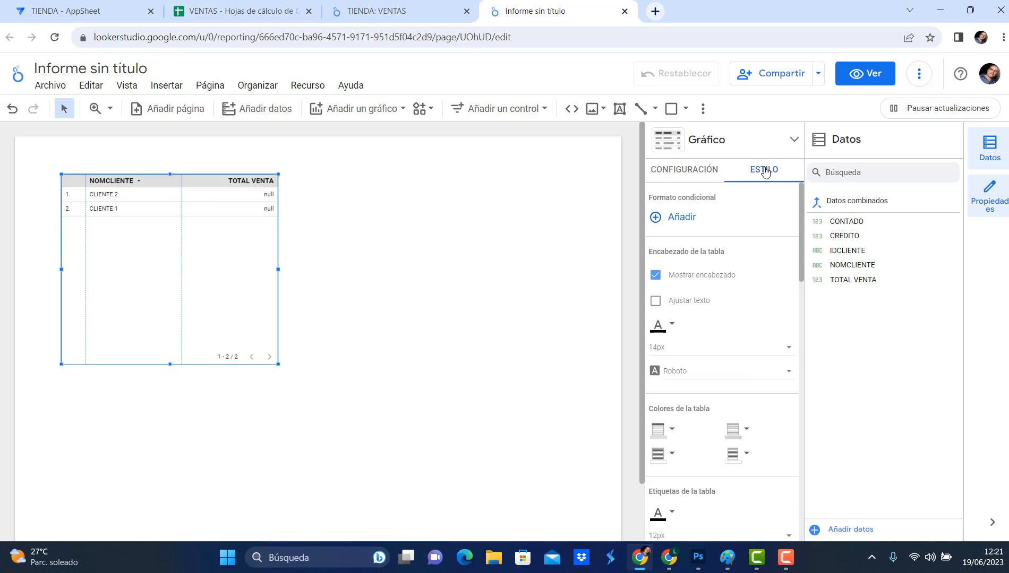
scroll(721, 360, "down", 4)
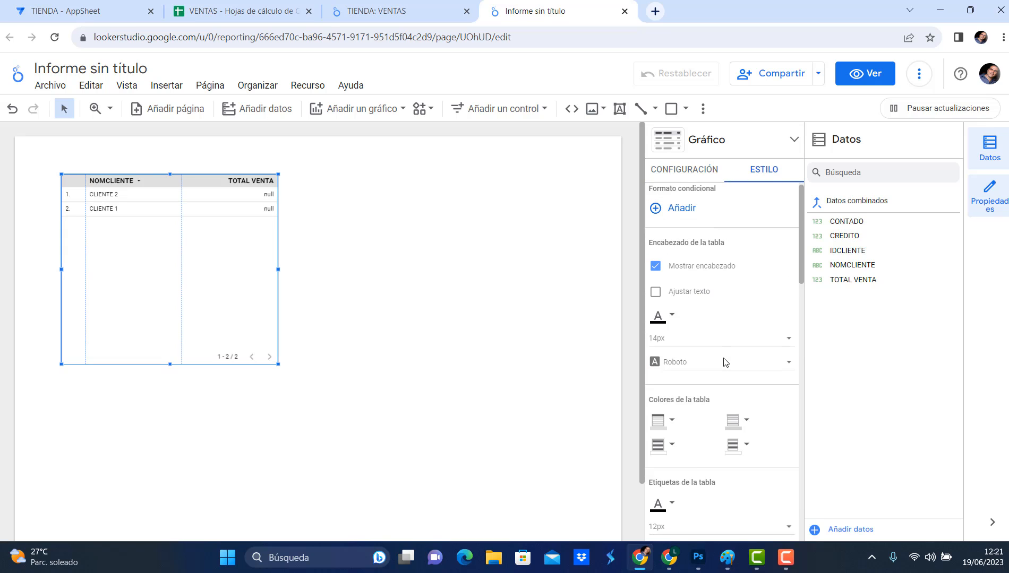
scroll(721, 362, "down", 5)
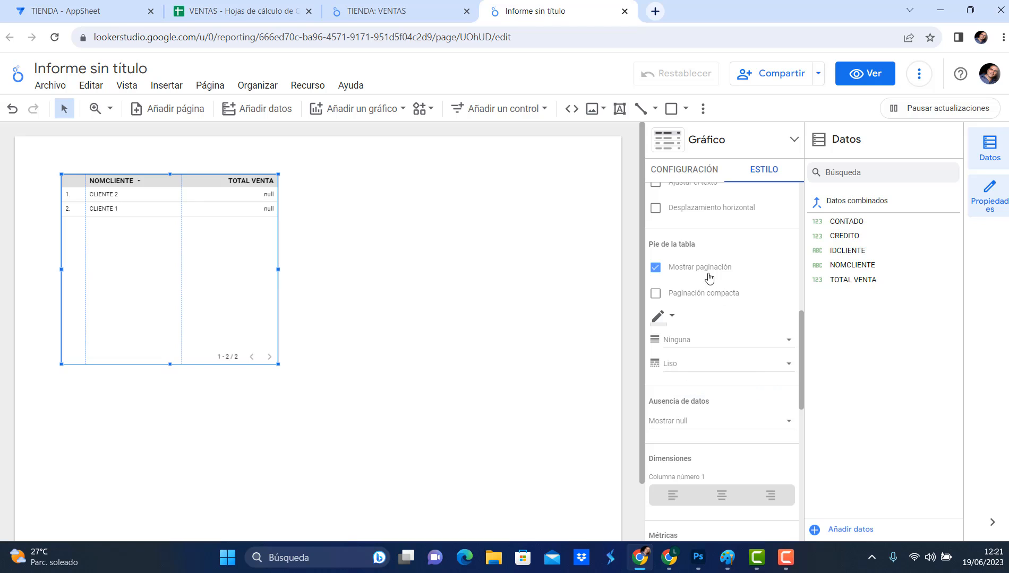
scroll(735, 310, "down", 5)
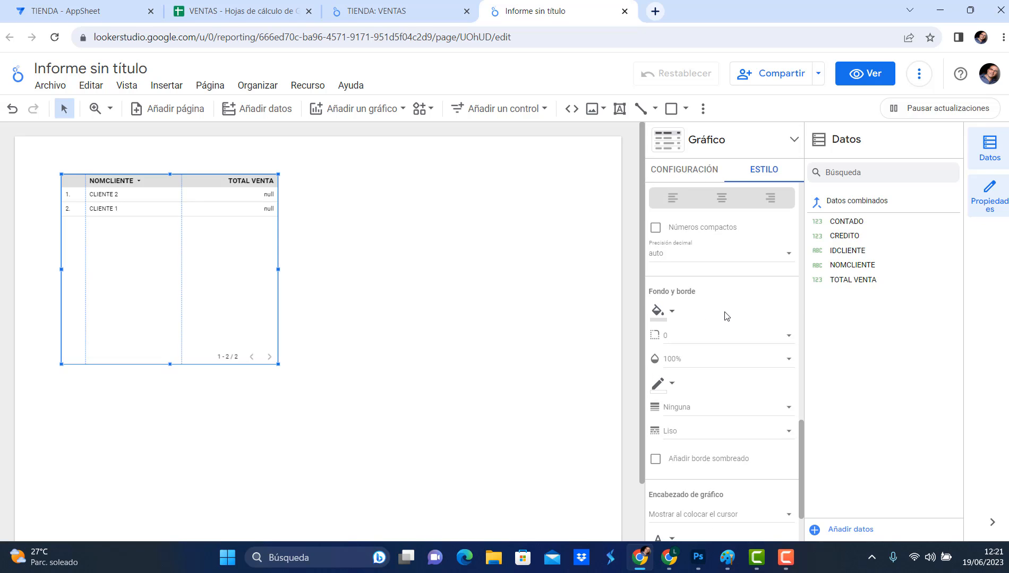
scroll(727, 316, "down", 2)
scroll(726, 317, "up", 6)
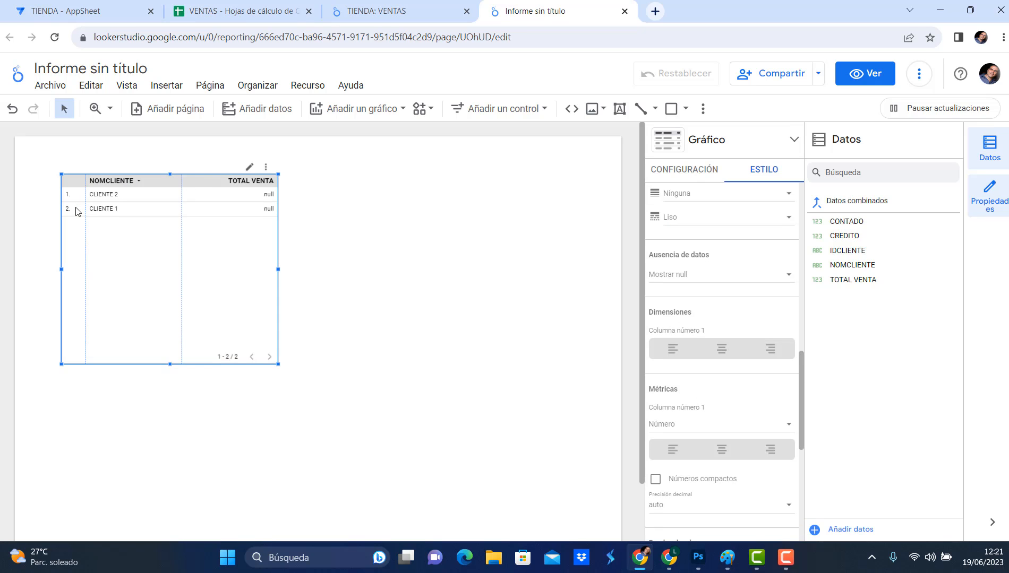
scroll(737, 238, "up", 3)
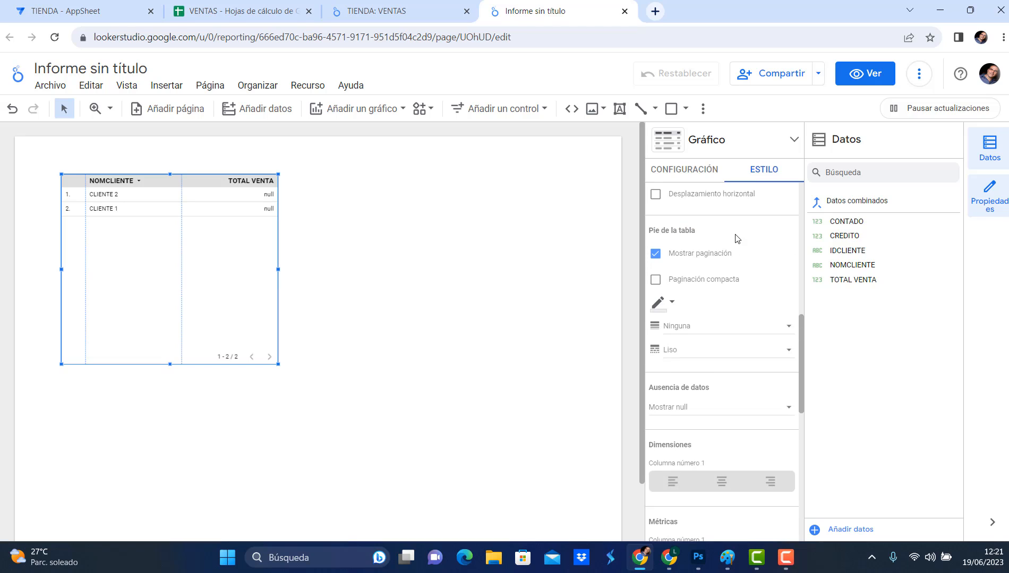
scroll(735, 238, "up", 2)
scroll(784, 208, "up", 1)
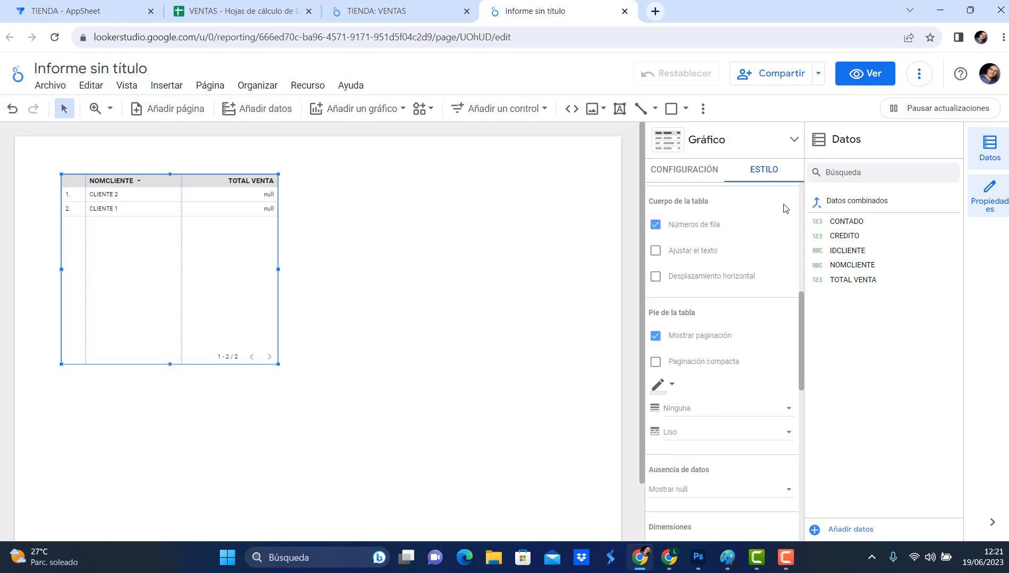
scroll(744, 228, "up", 1)
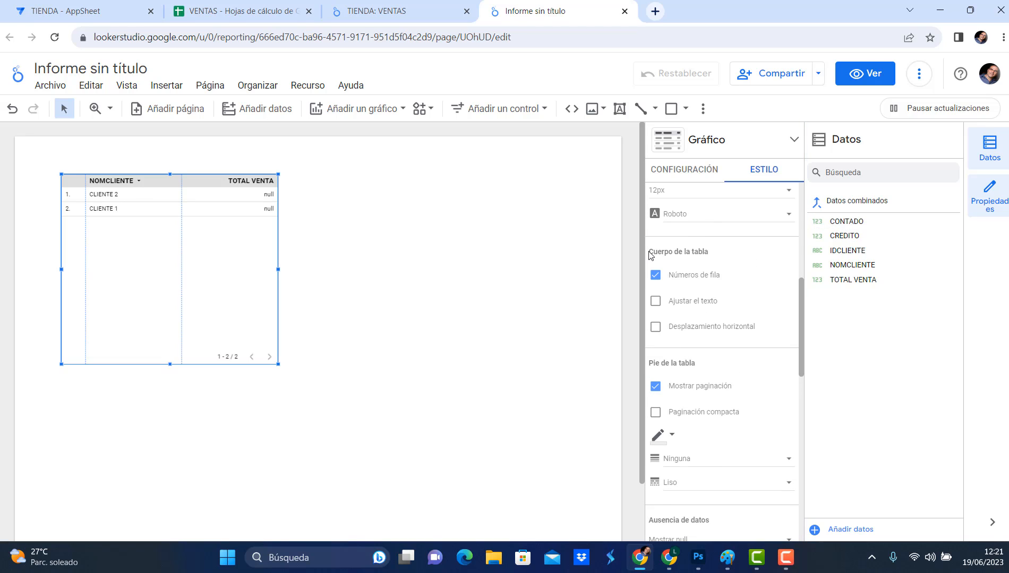
left_click(658, 278)
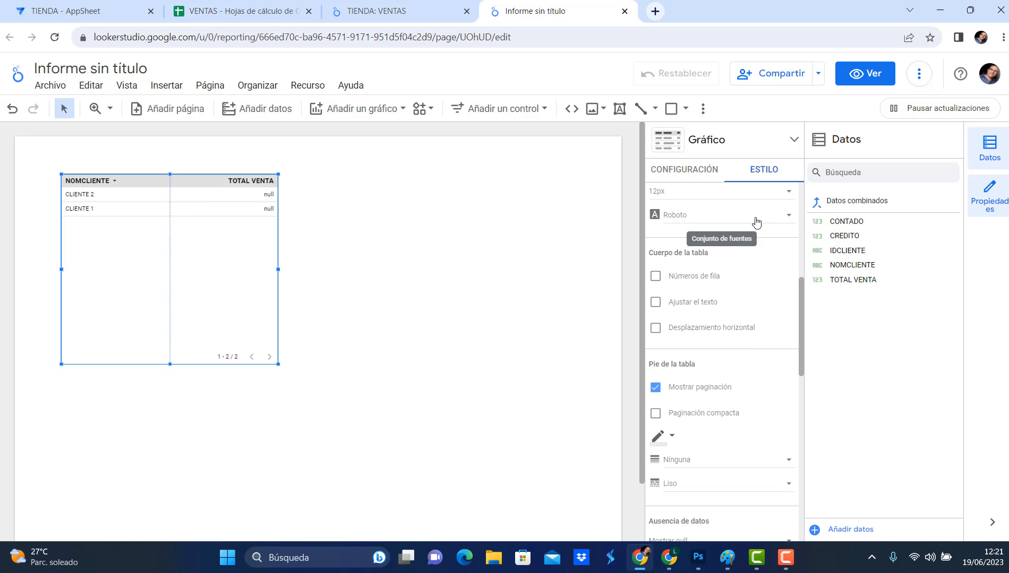
- Display the table chart's missing data as 0 and enlarge the chart to about twice its width and somewhat taller
scroll(757, 221, "up", 3)
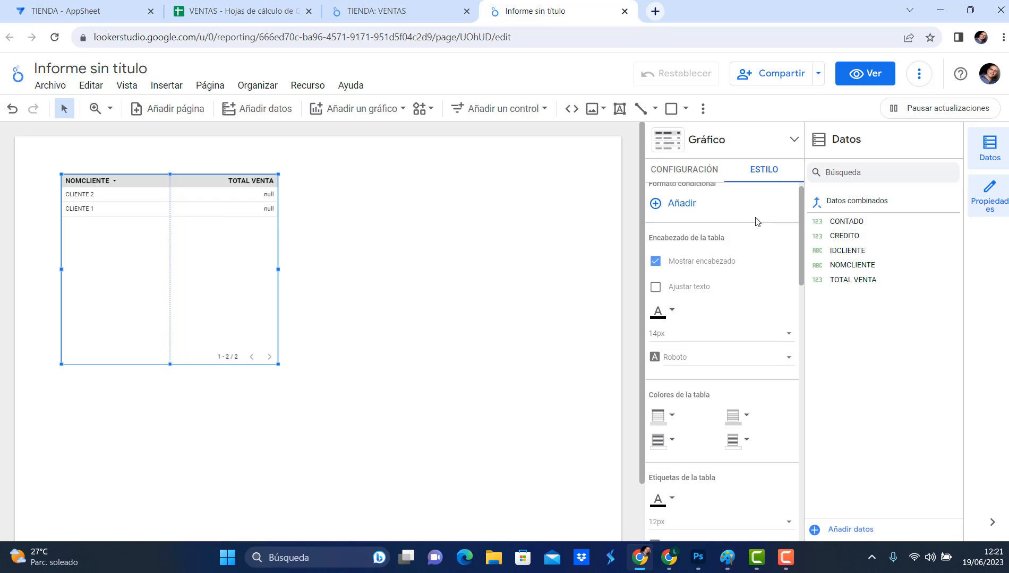
scroll(757, 223, "down", 3)
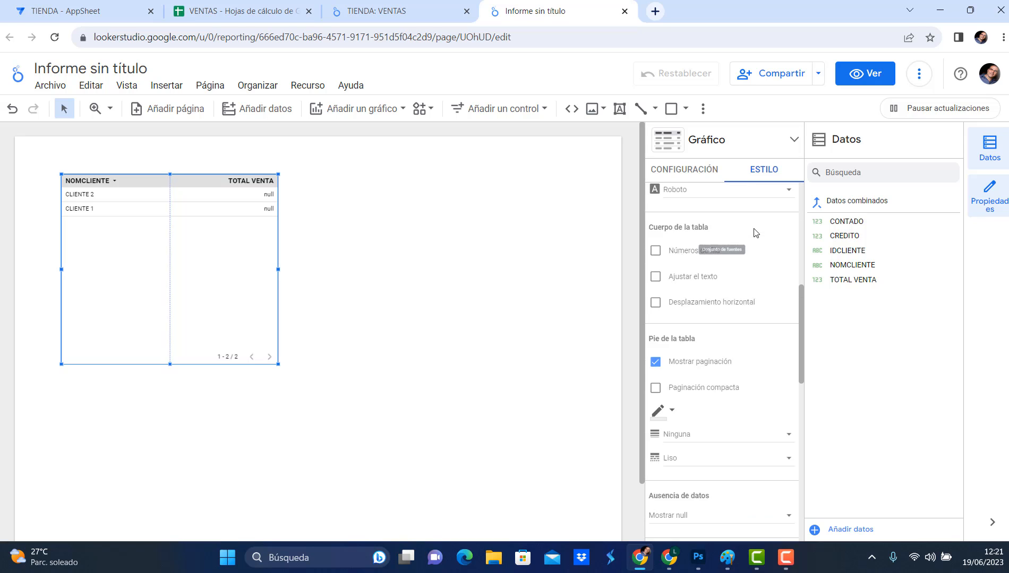
scroll(753, 260, "down", 3)
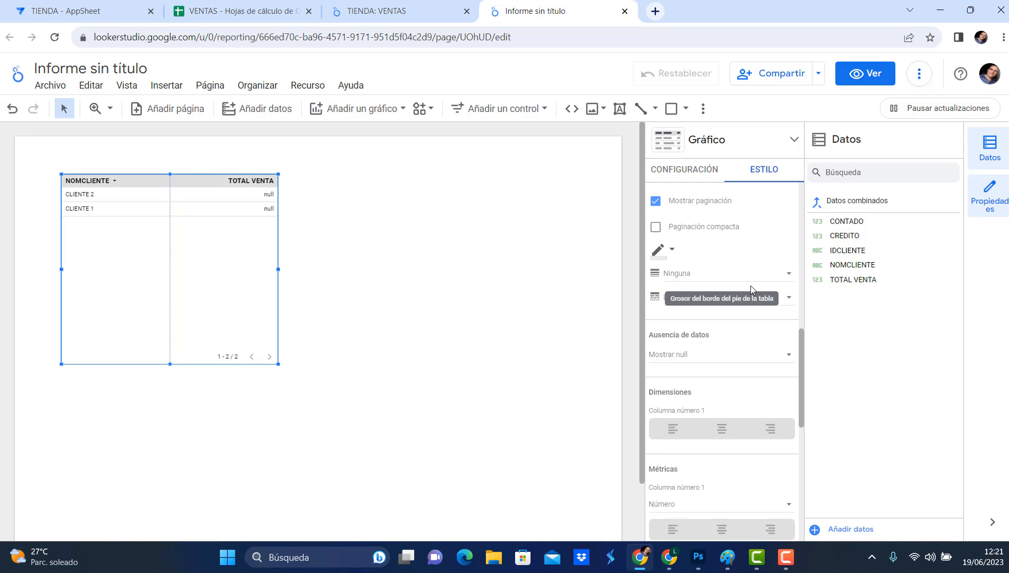
left_click(698, 357)
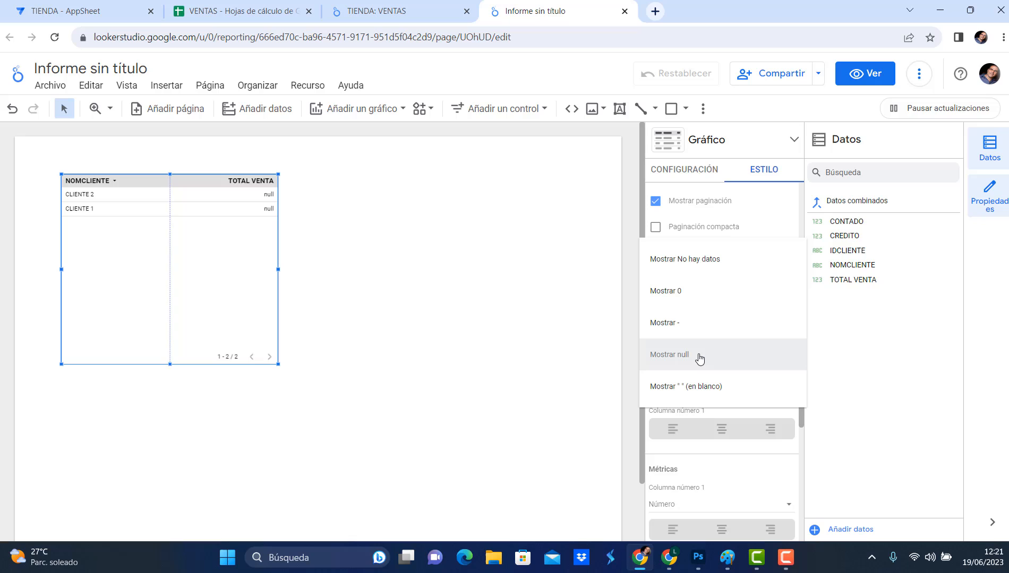
left_click(674, 292)
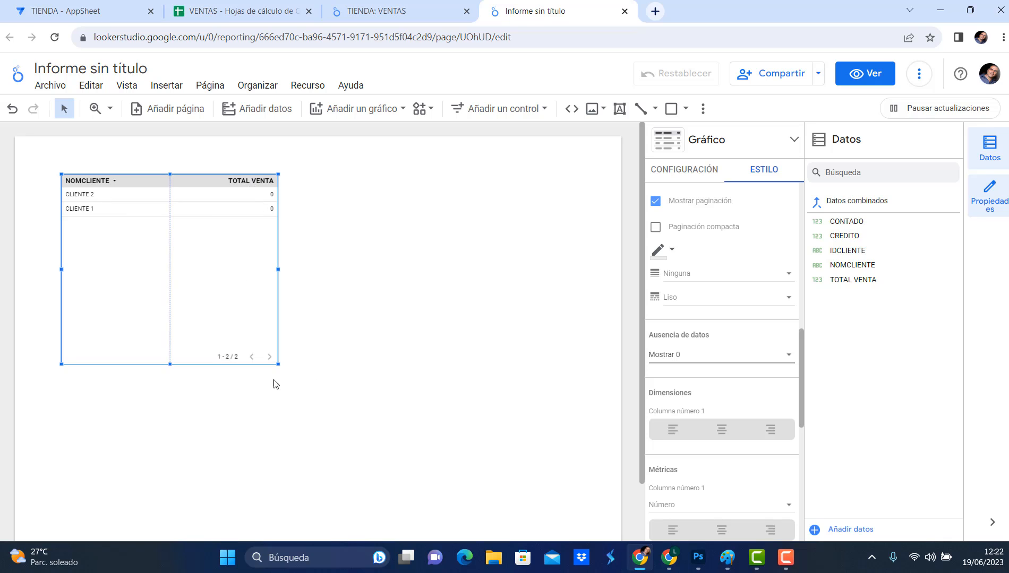
left_click_drag(277, 364, 493, 448)
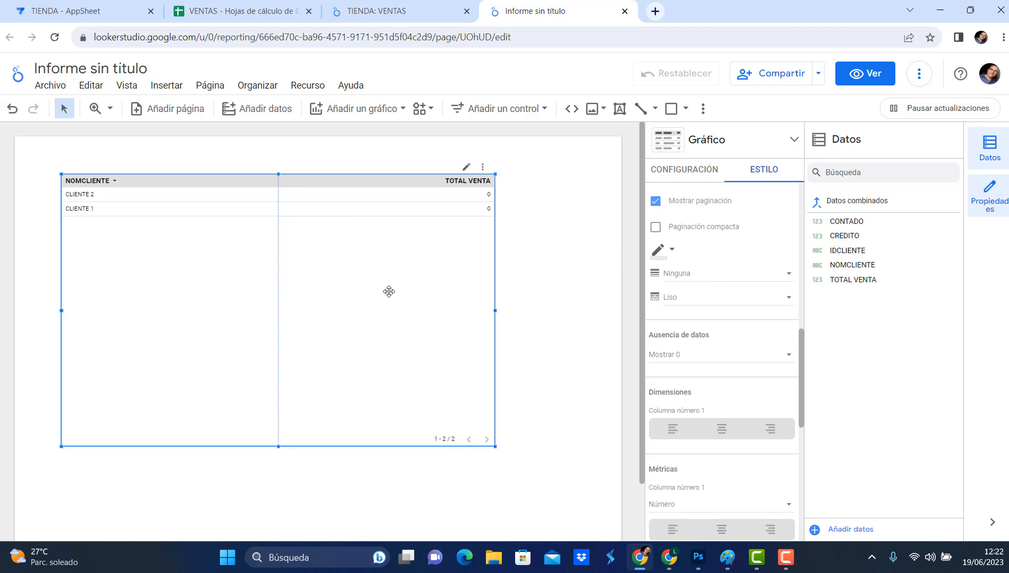
- Review the table chart's sorting, filter, metric and data source configuration
left_click(675, 170)
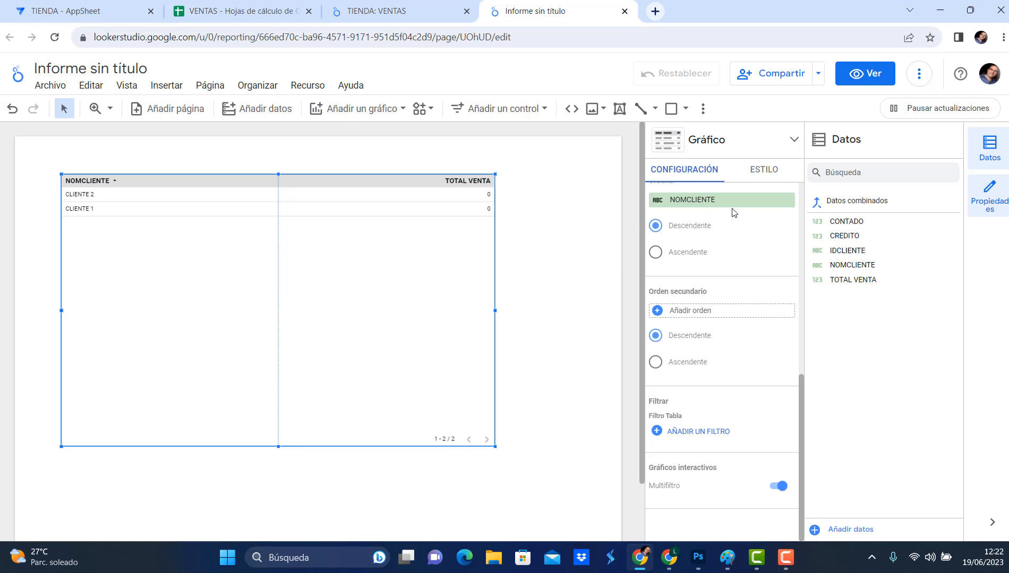
scroll(722, 319, "up", 5)
scroll(721, 372, "down", 2)
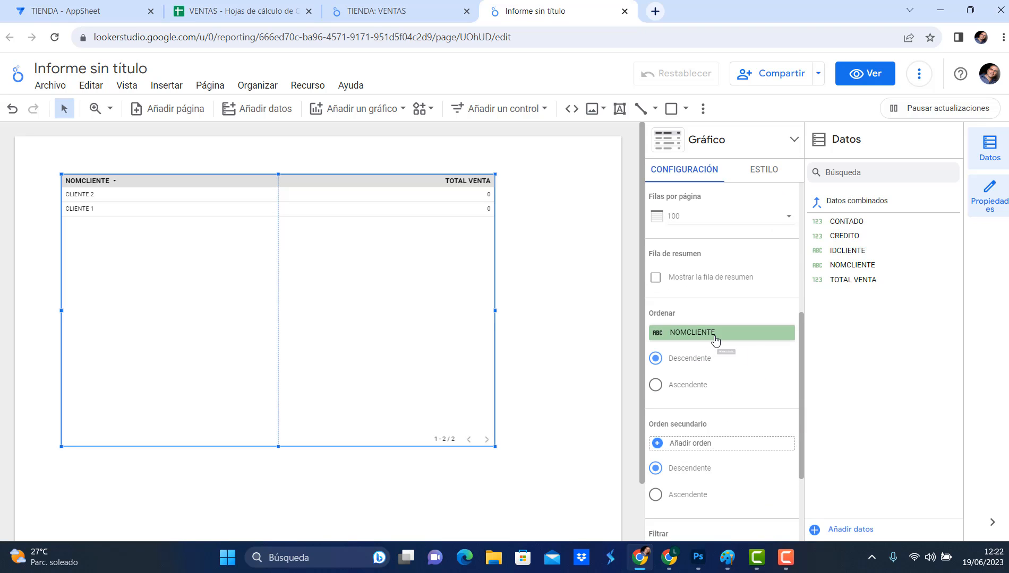
scroll(760, 354, "down", 3)
scroll(751, 348, "up", 4)
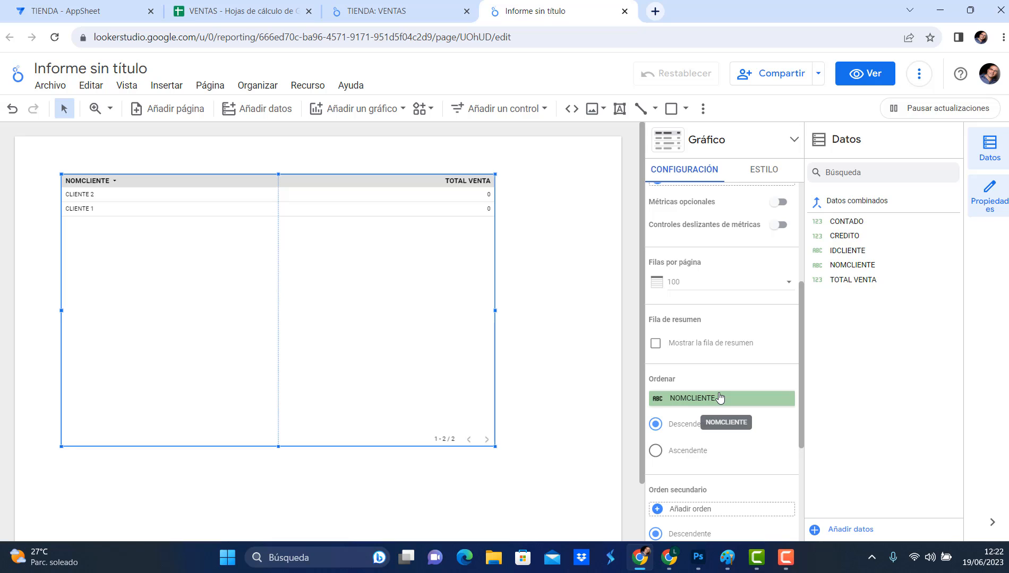
scroll(720, 398, "up", 5)
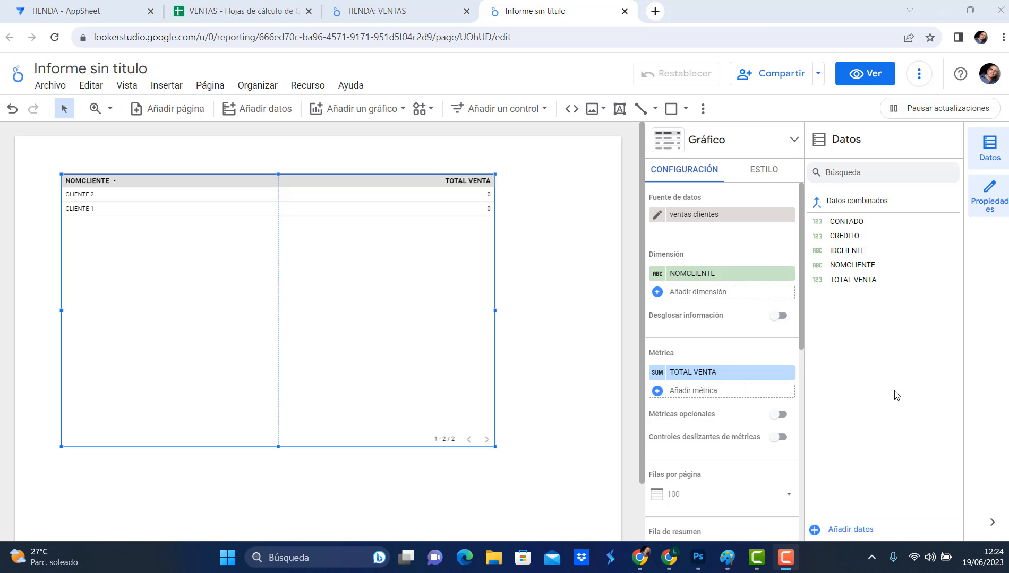
- Switch to the AppSheet TIENDA app and start a new sale for CLIENTE 1 dated 19/06/2023, with FINALIZADA set to SI
left_click(66, 12)
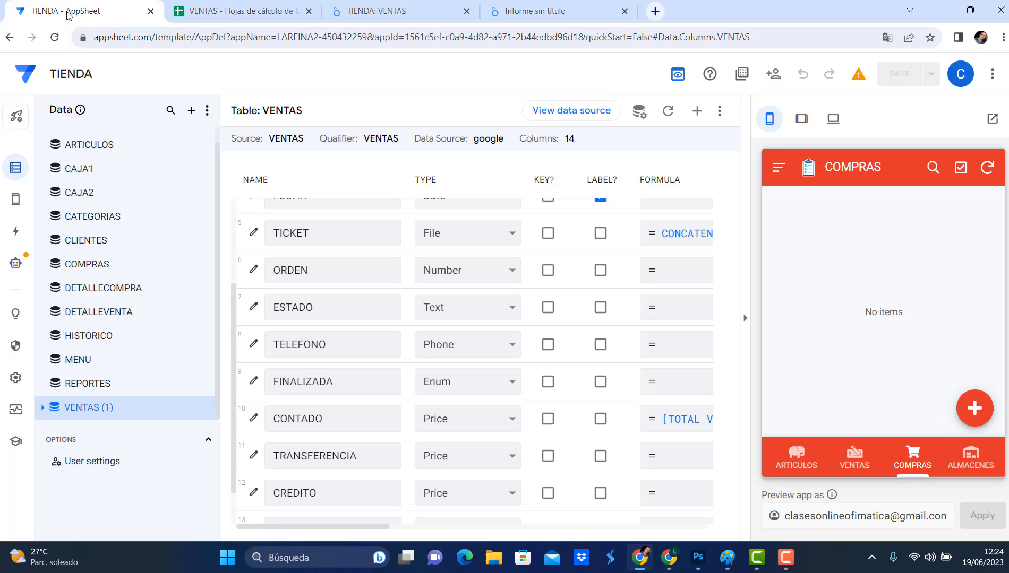
left_click(848, 454)
left_click(974, 408)
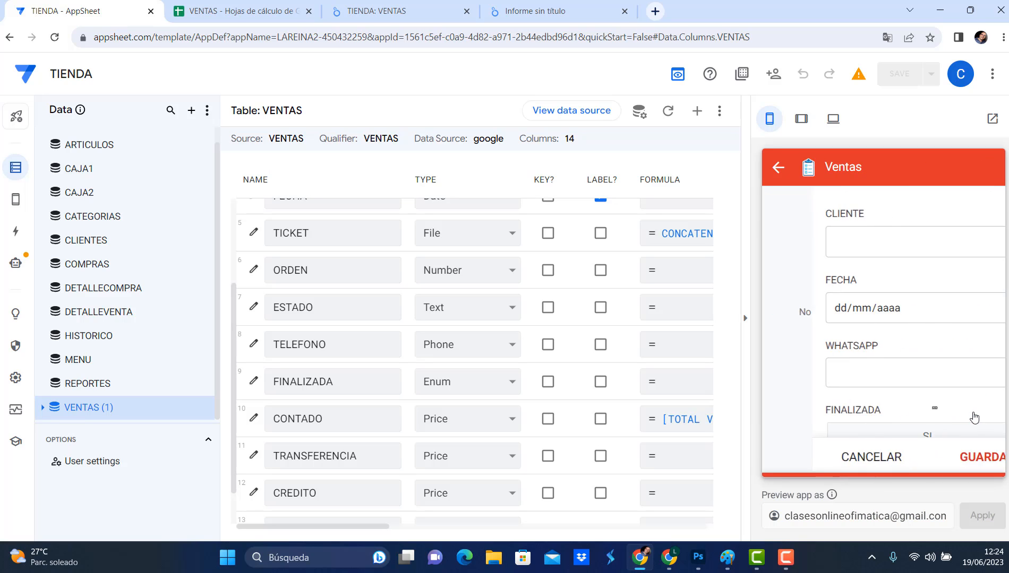
left_click(927, 256)
left_click(822, 239)
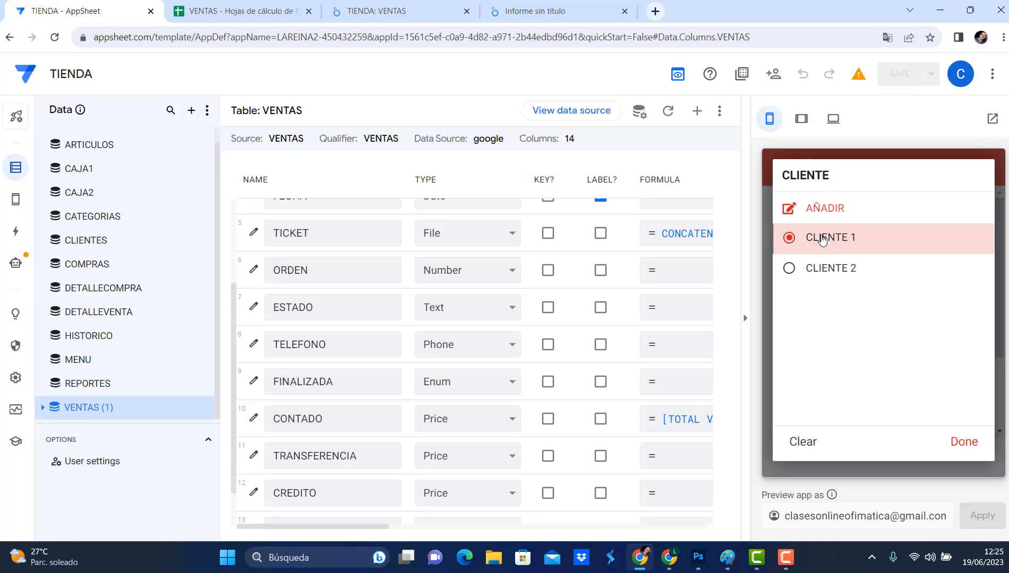
left_click(966, 308)
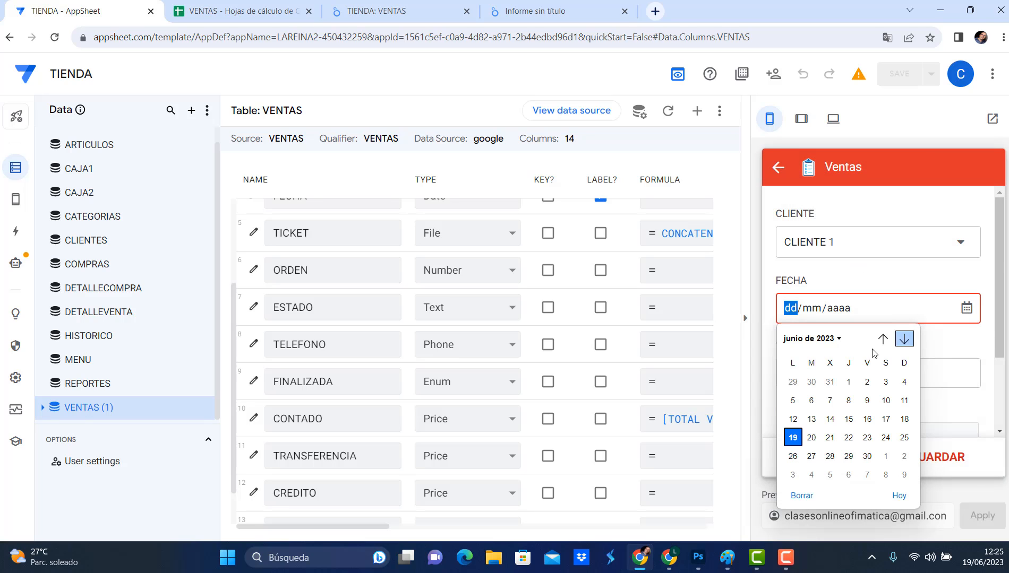
left_click(793, 439)
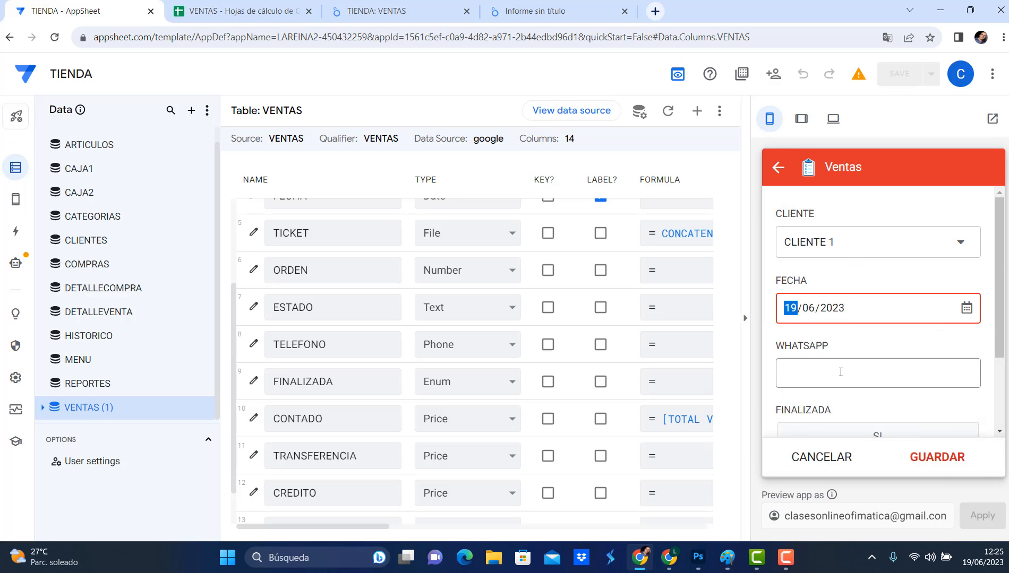
scroll(847, 373, "down", 2)
left_click(865, 340)
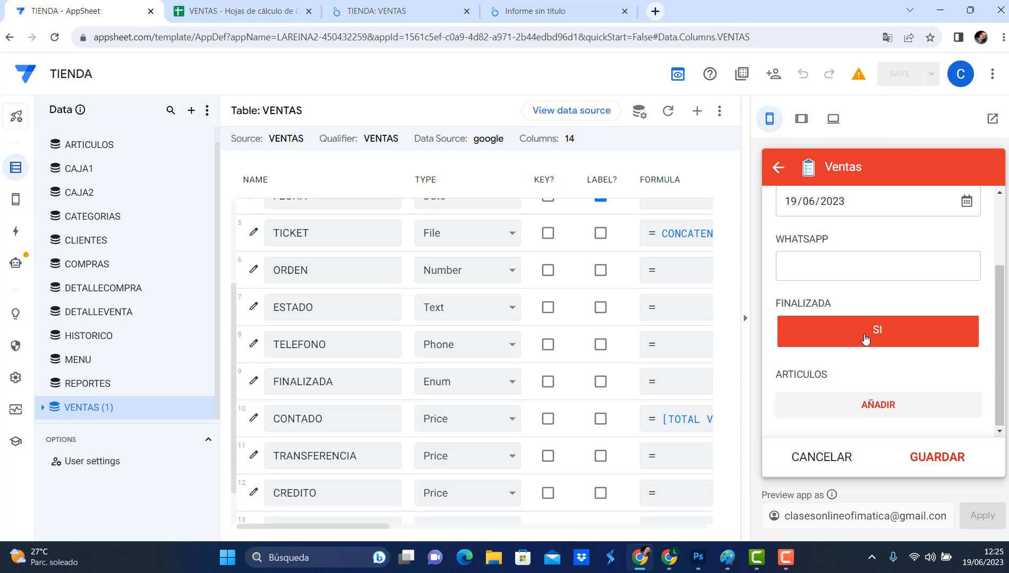
- Add a line of 10 units of CAJA HERRAMIENTAS to the new sale and save the line
left_click(883, 408)
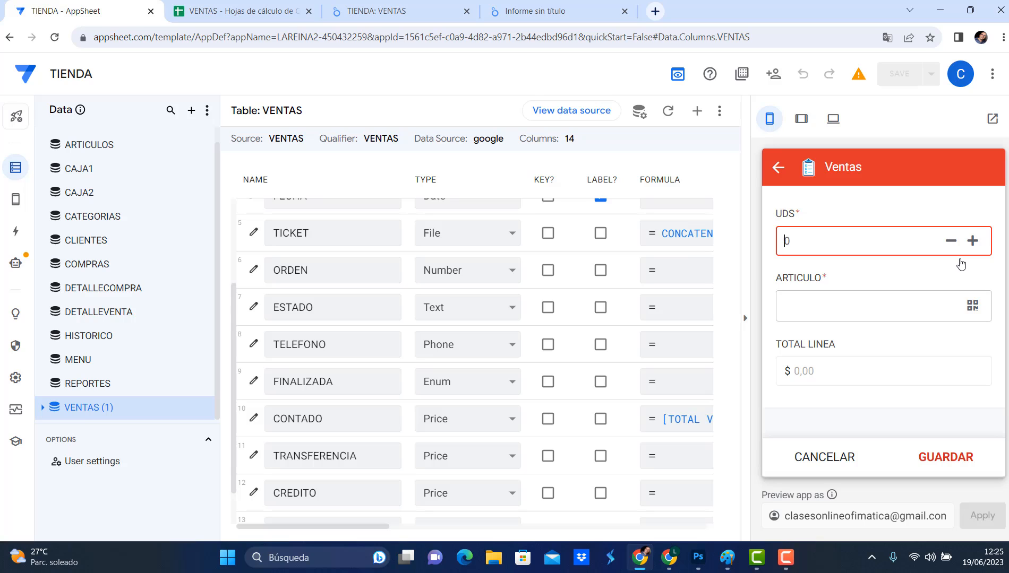
left_click(865, 301)
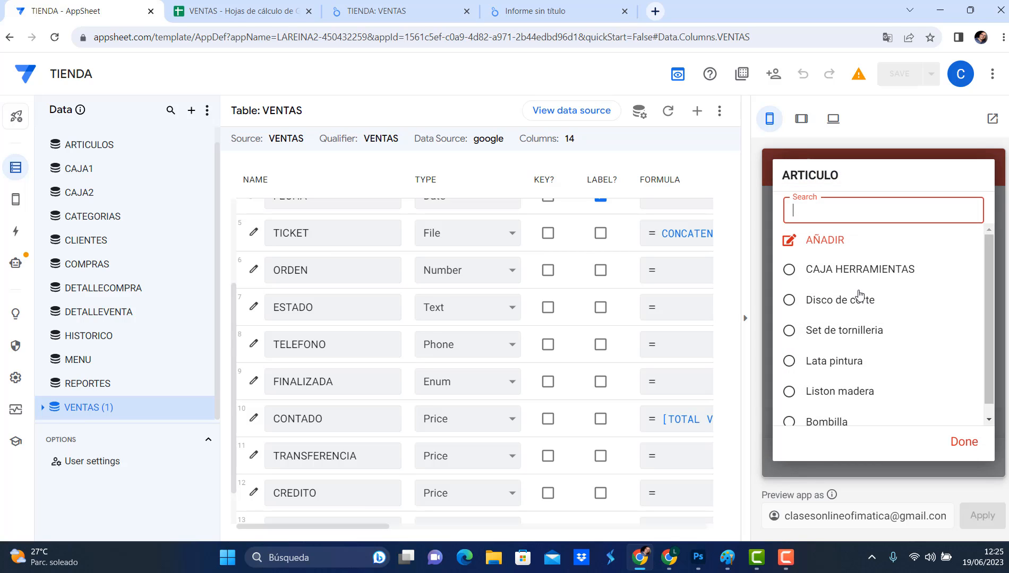
left_click(843, 272)
scroll(870, 378, "down", 1)
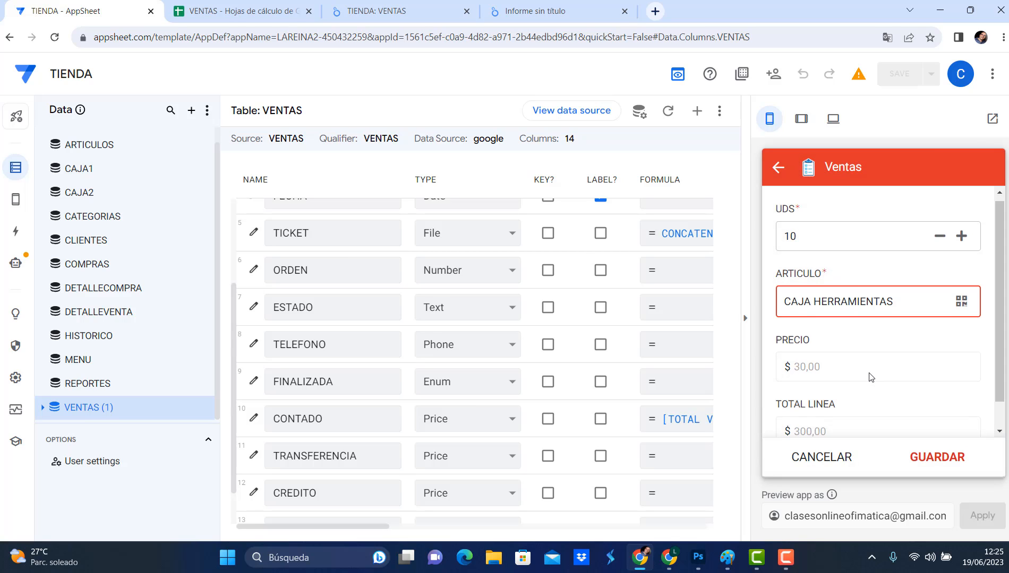
left_click(927, 464)
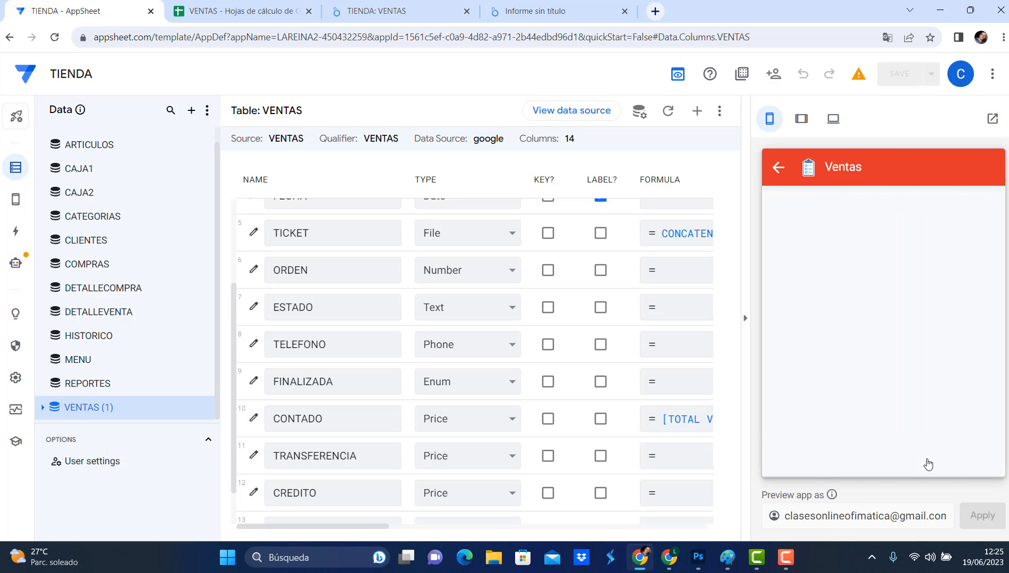
- Check the new sale's date, payment amounts and article line, and save the sale
scroll(890, 393, "down", 6)
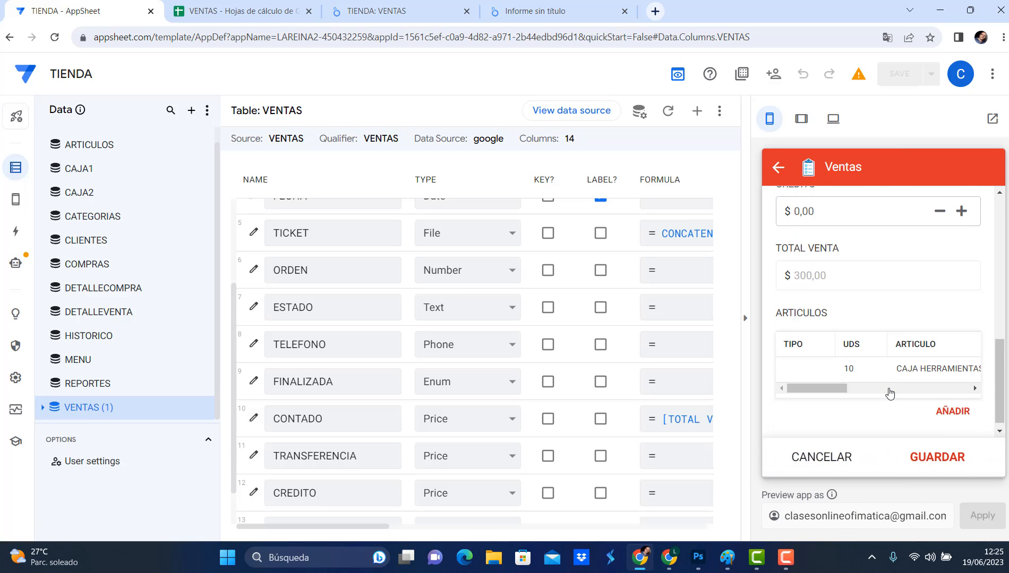
scroll(891, 393, "up", 4)
scroll(891, 393, "up", 4)
scroll(891, 390, "down", 6)
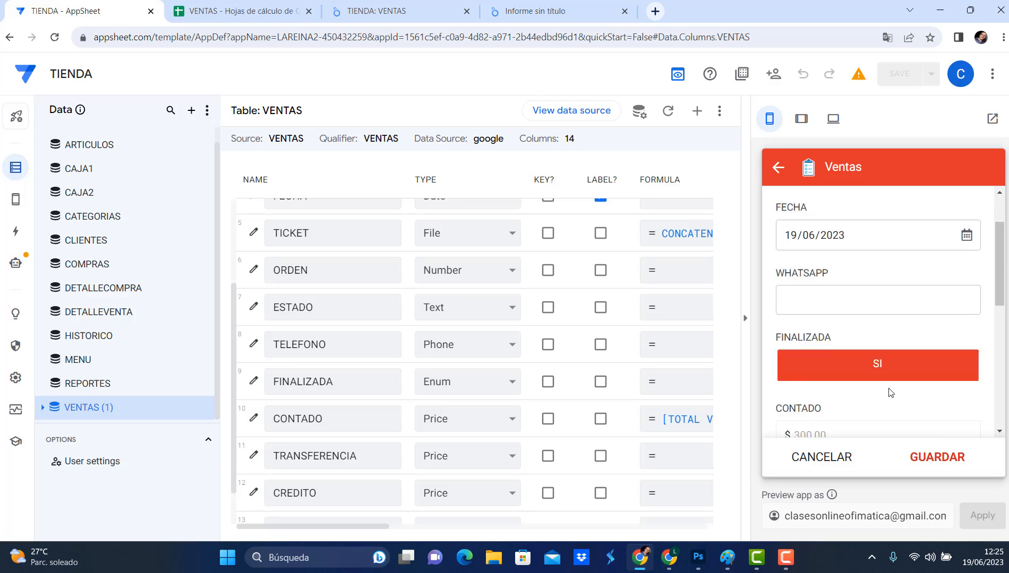
left_click(928, 460)
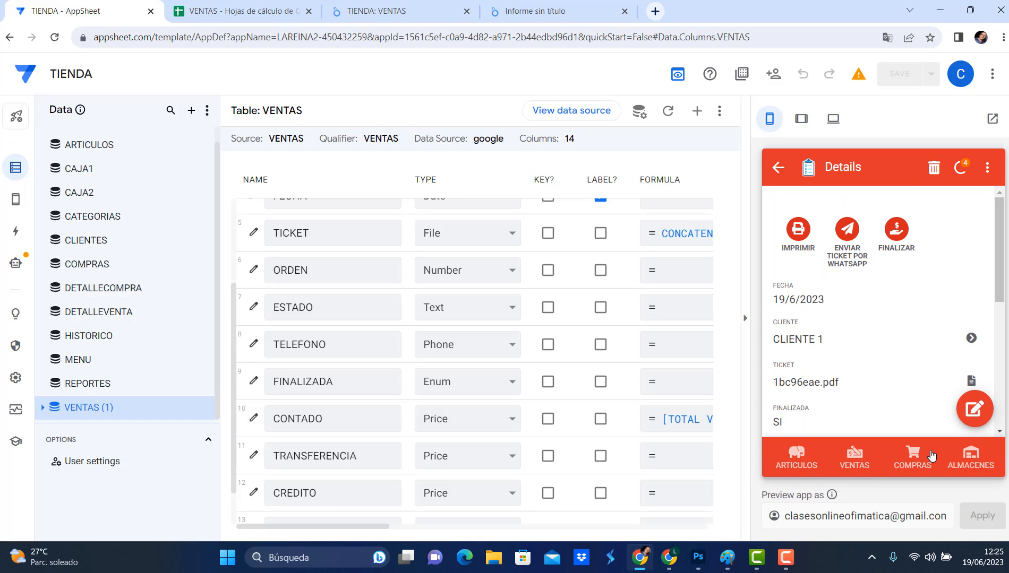
- Switch to the untitled Looker Studio report and refresh its data to load the new sale
left_click(381, 18)
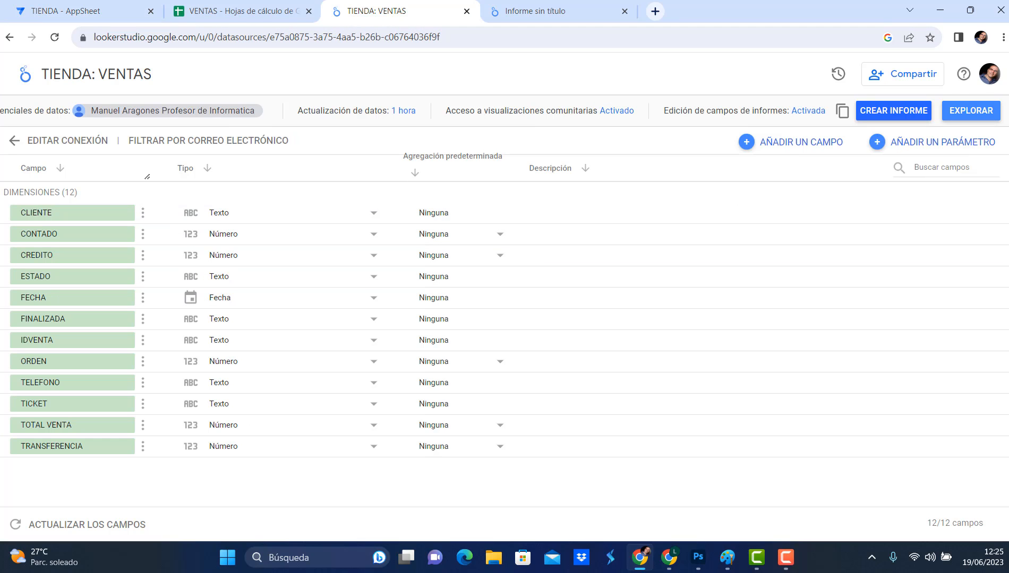
left_click(537, 12)
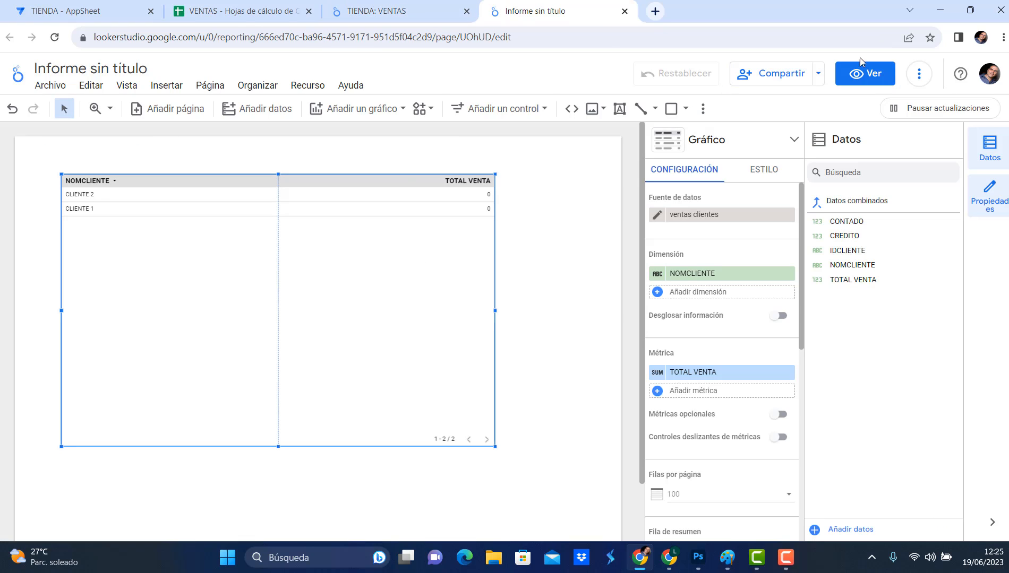
left_click(920, 75)
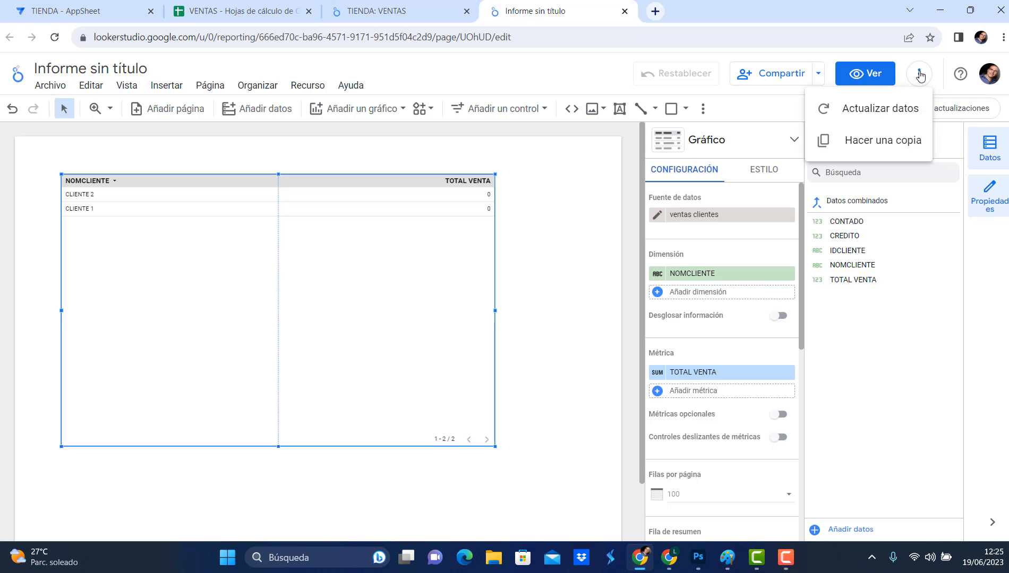
left_click(869, 111)
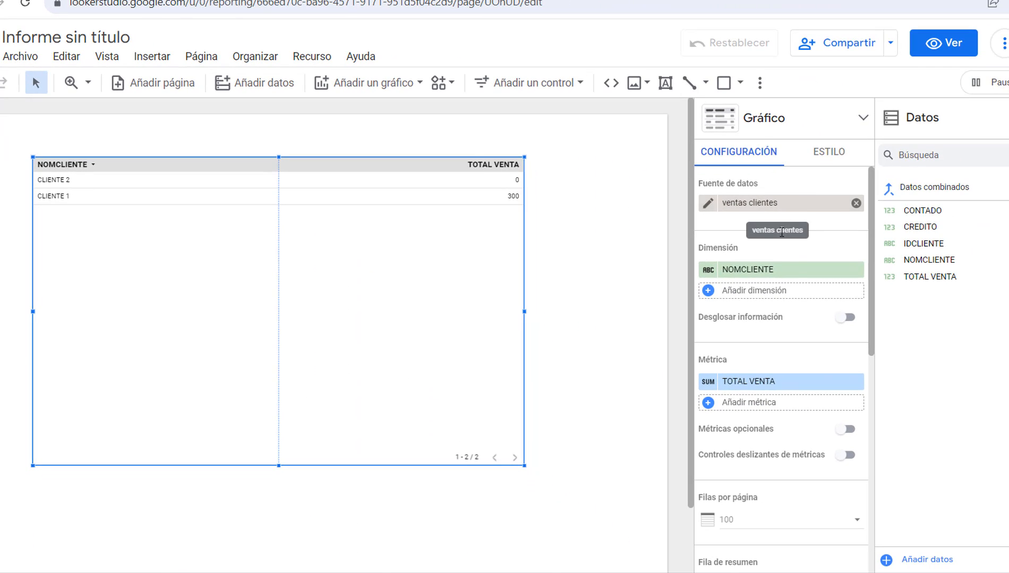
- Set the type of the table's TOTAL VENTA metric to the currency USD - Dólar estadounidense ($)
left_click(714, 383)
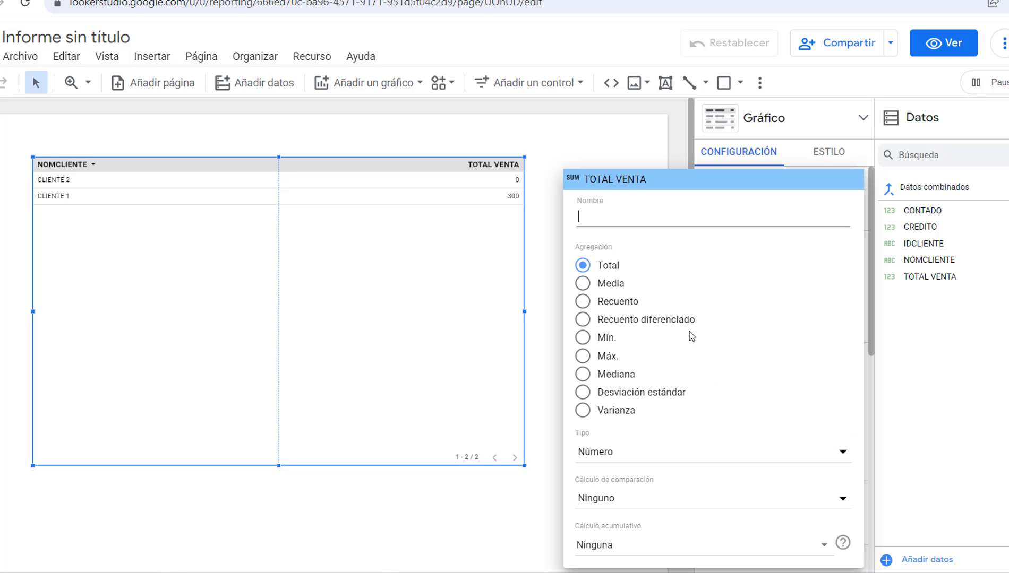
left_click(833, 453)
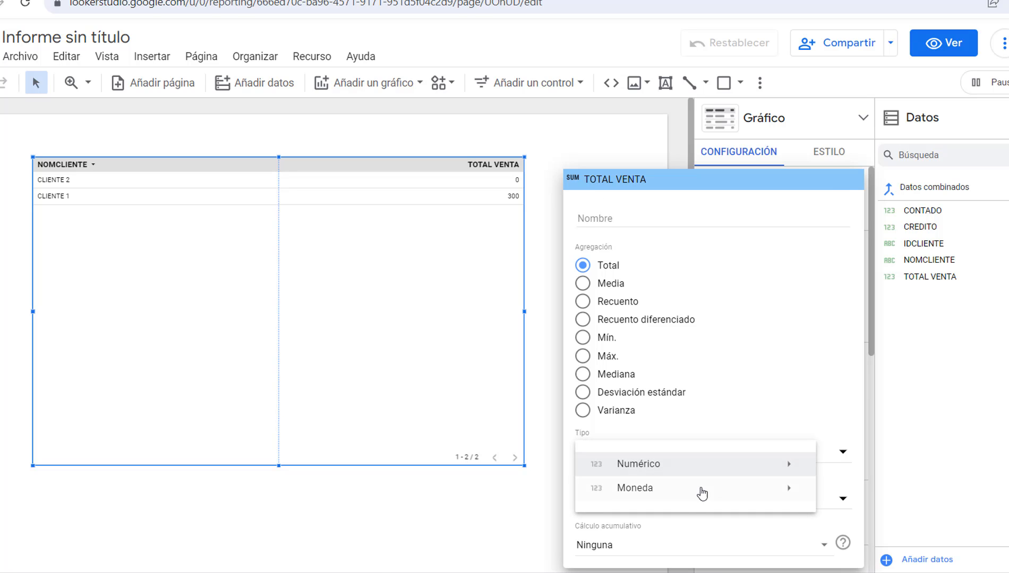
mouse_move(660, 500)
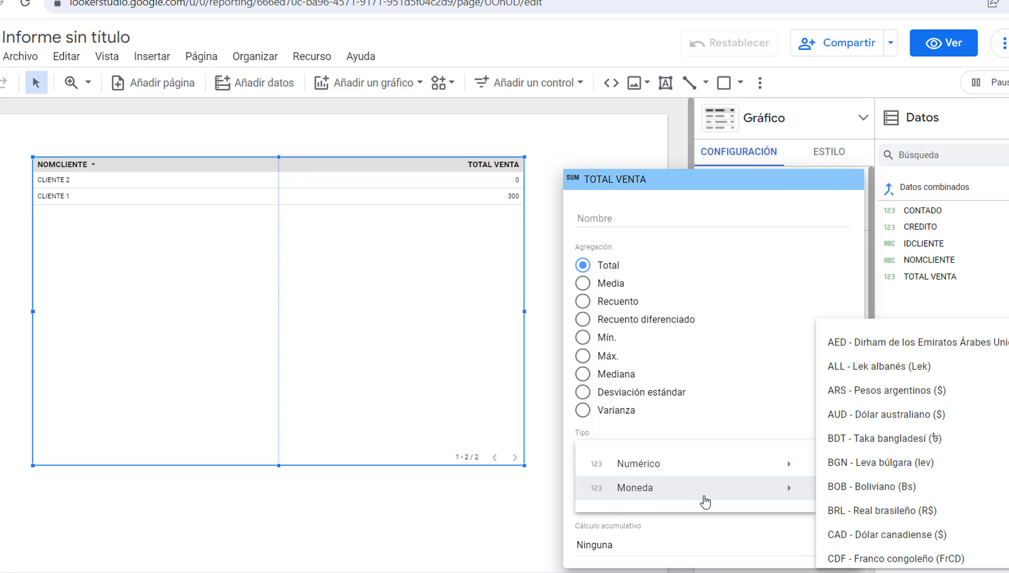
scroll(924, 507, "down", 15)
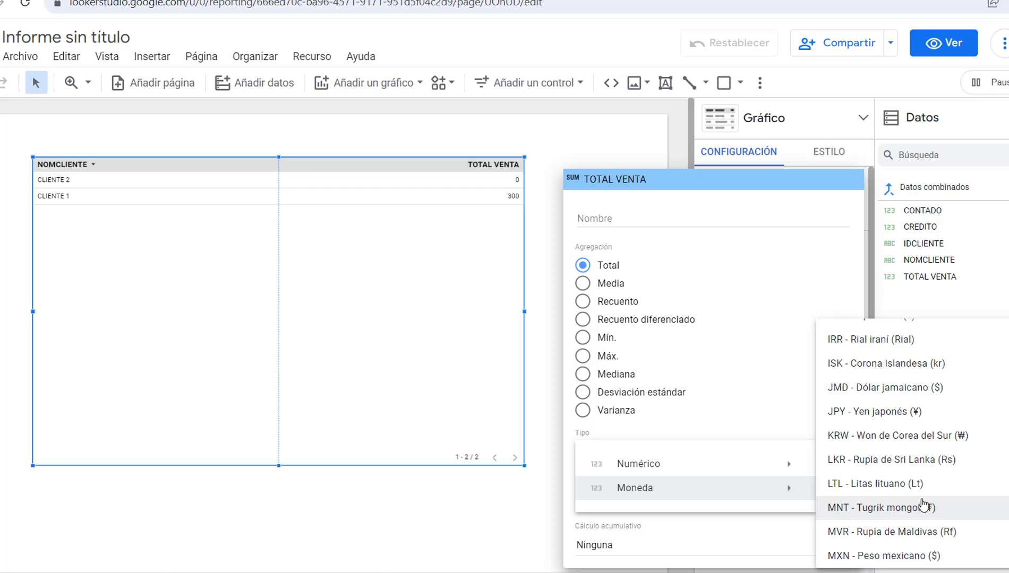
scroll(924, 507, "down", 10)
left_click(855, 460)
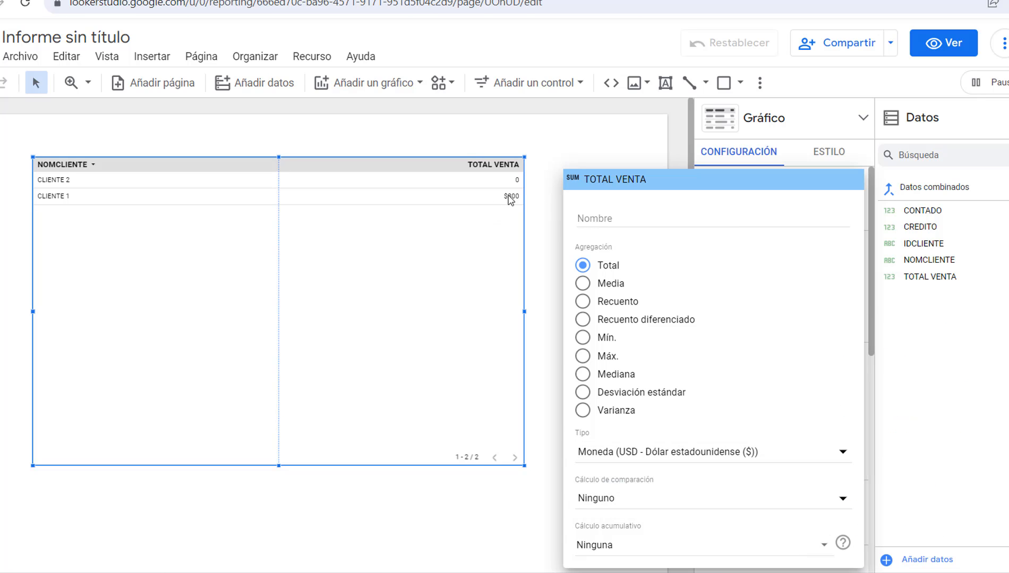
left_click(629, 153)
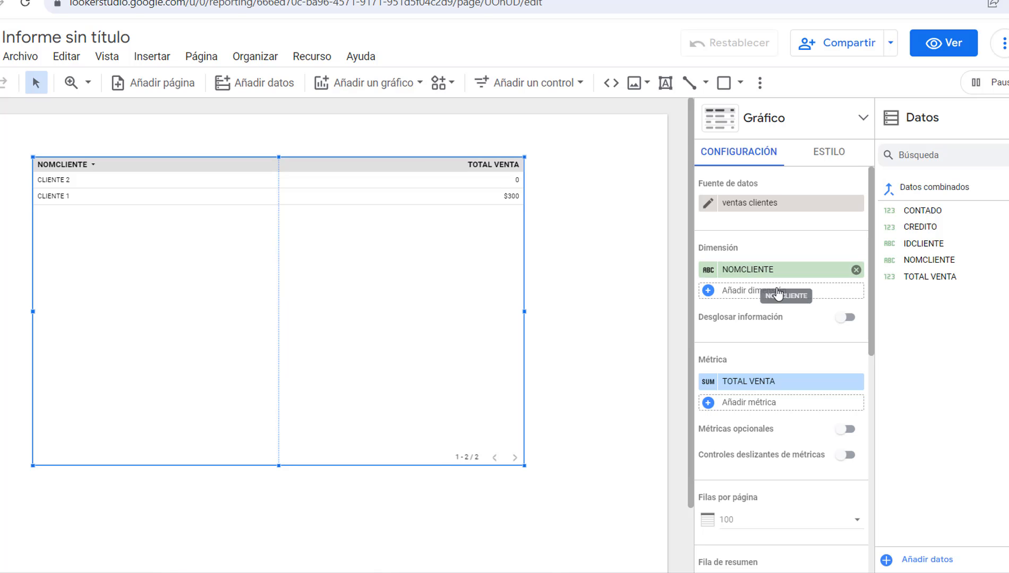
- Add CONTADO and CREDITO as dimensions of the table after NOMCLIENTE
left_click(762, 296)
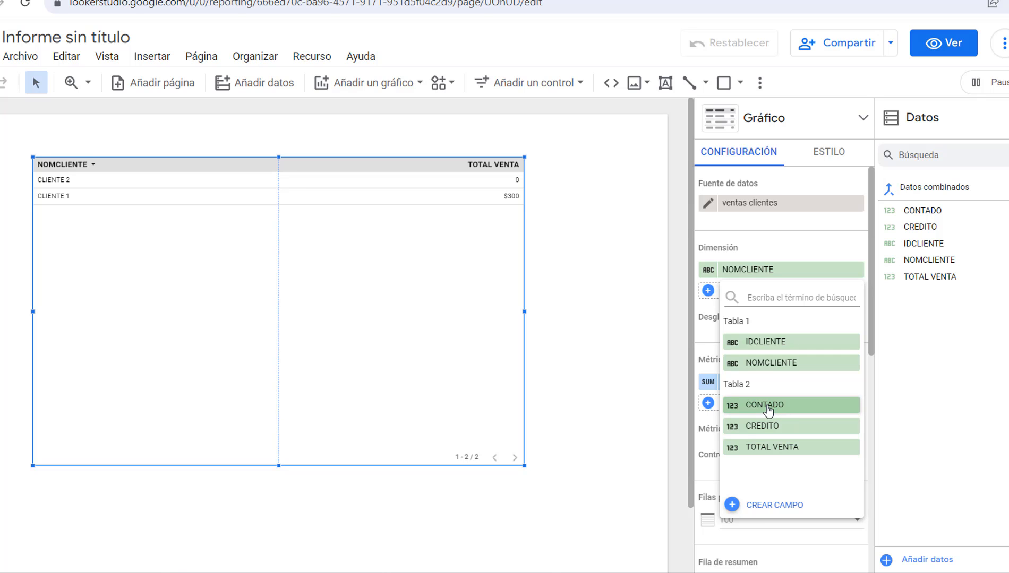
left_click(767, 406)
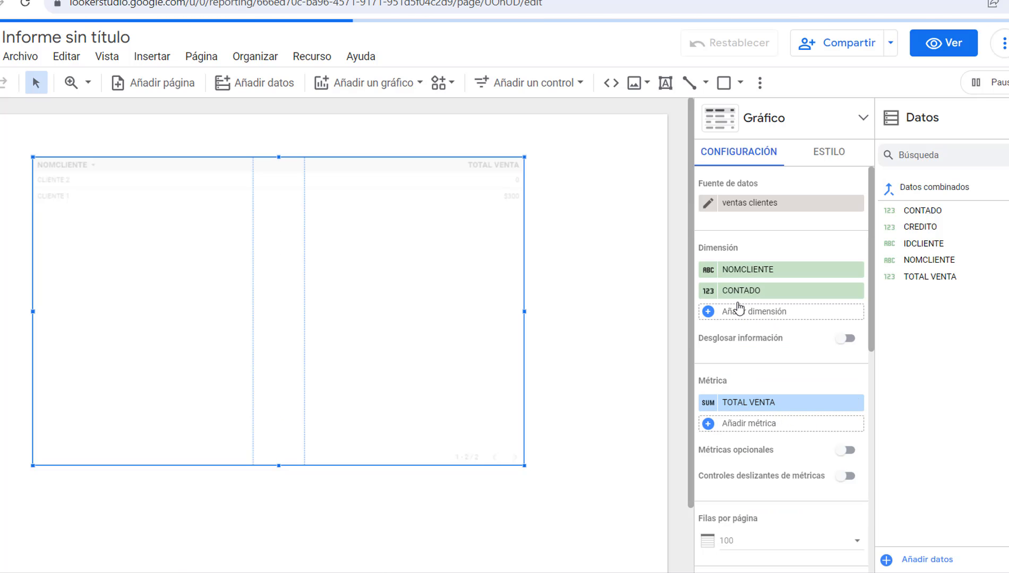
left_click(759, 312)
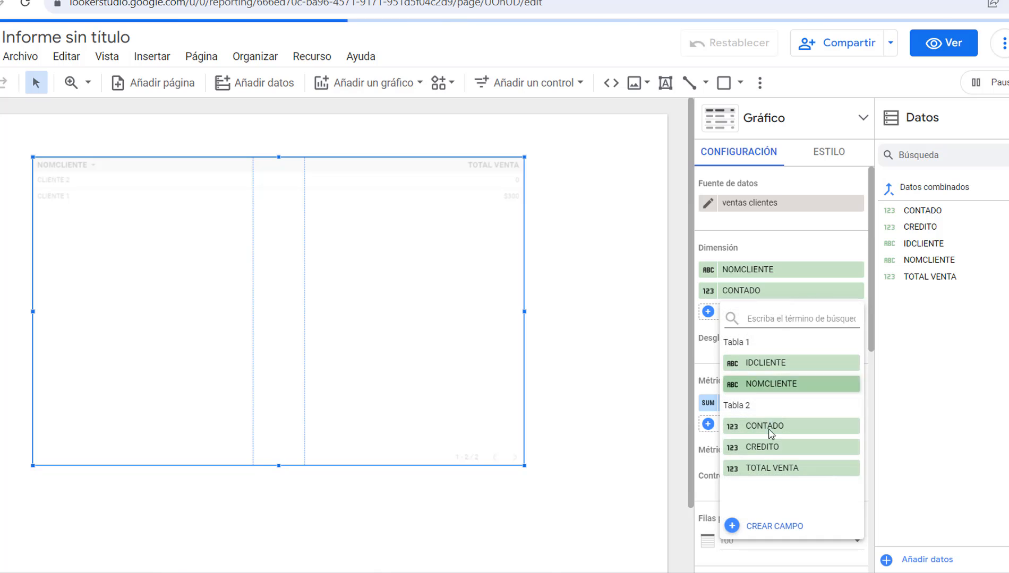
left_click(765, 447)
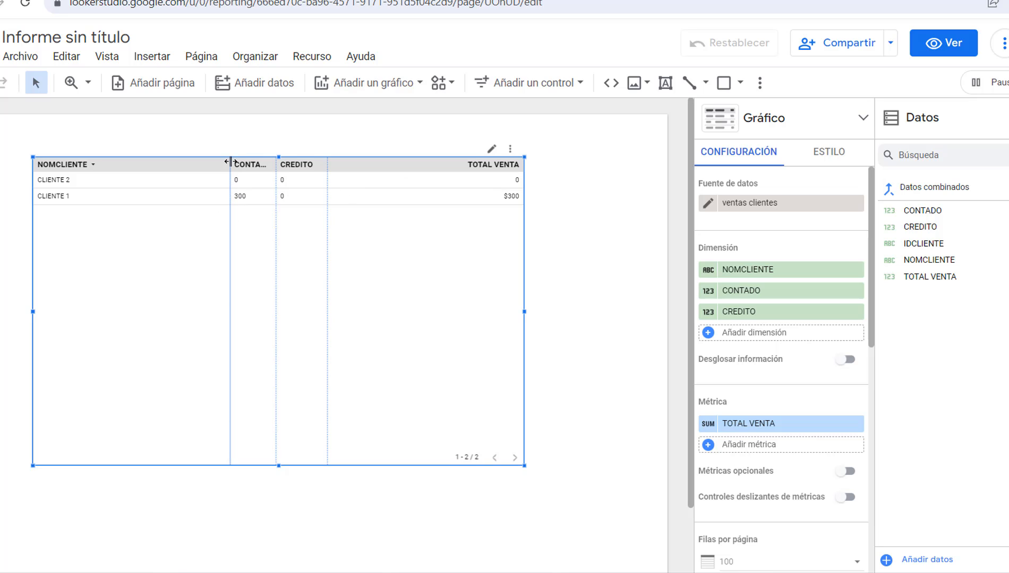
- Adjust the widths of the NOMCLIENTE, CONTADO and CREDITO columns and narrow the whole table
left_click_drag(230, 161, 114, 162)
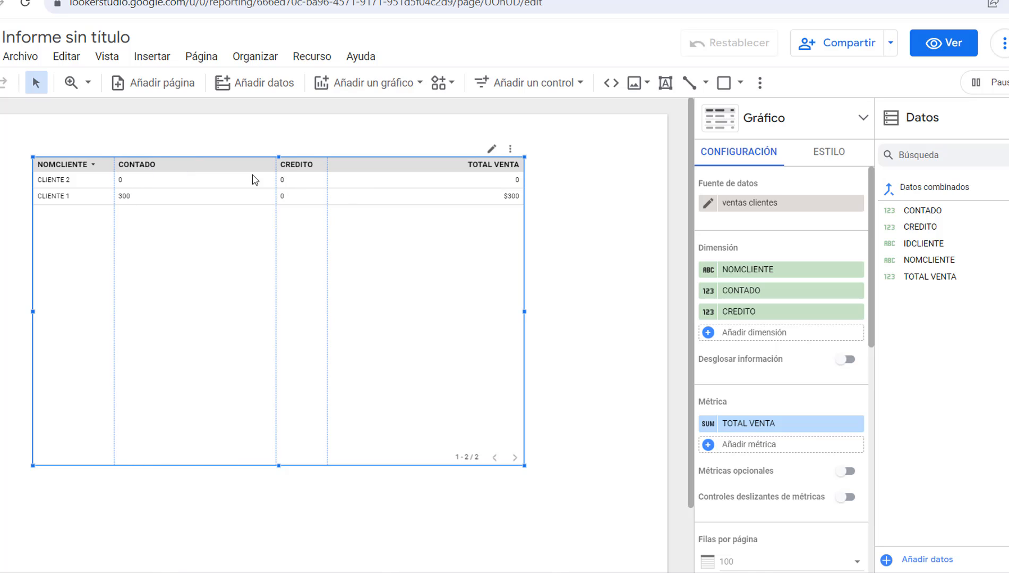
left_click_drag(276, 167, 237, 172)
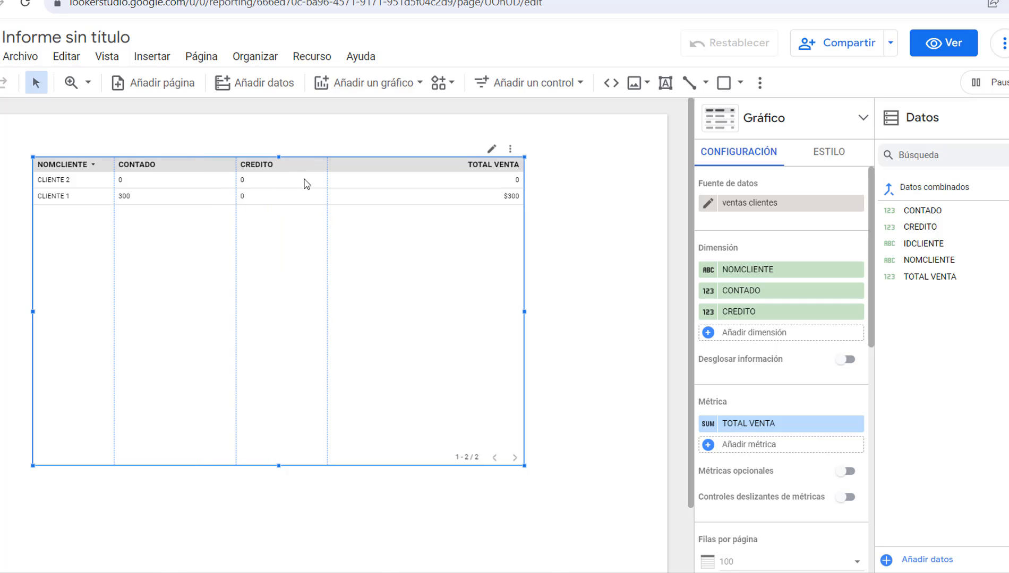
left_click_drag(328, 170, 364, 166)
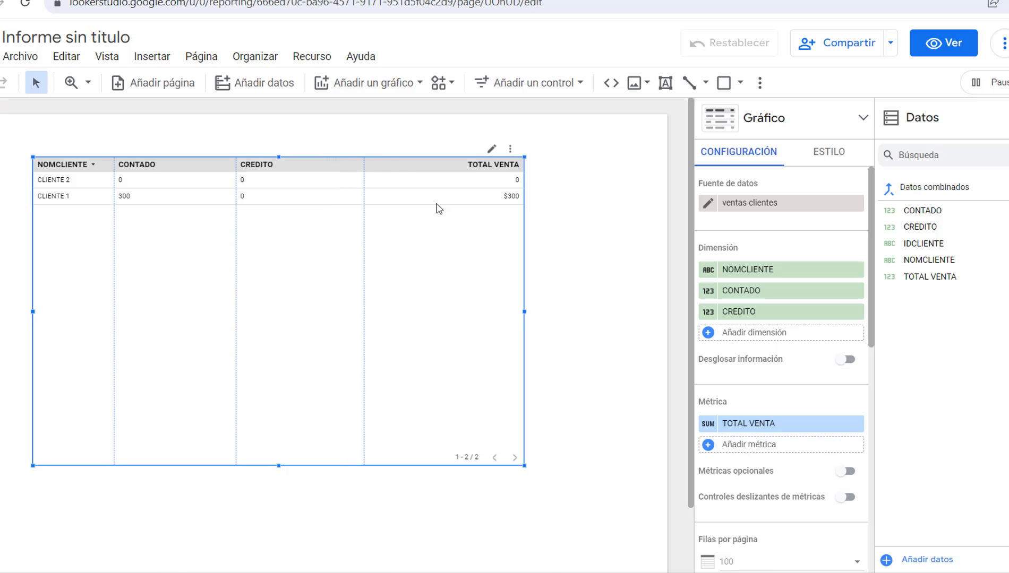
left_click_drag(524, 312, 379, 303)
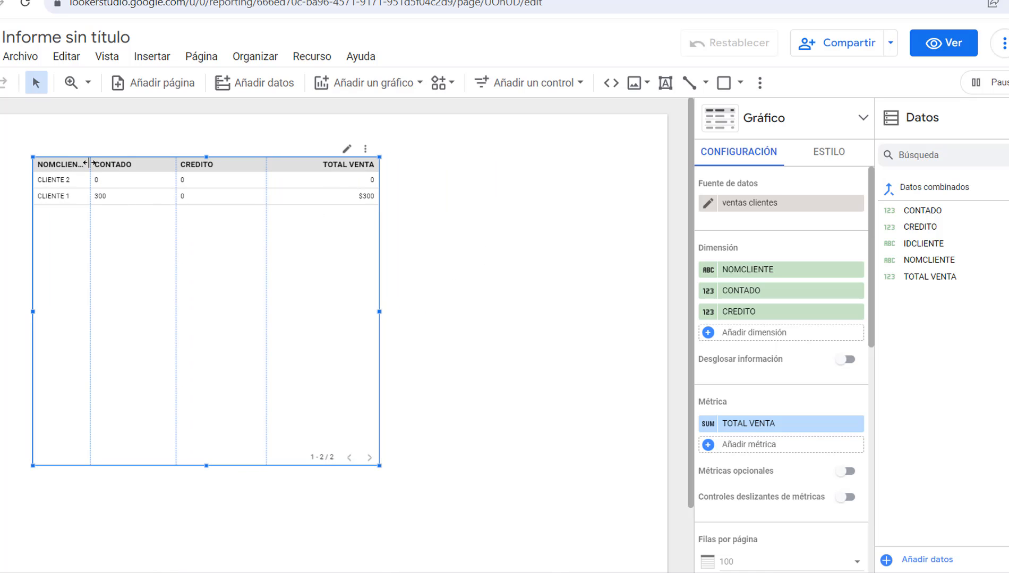
left_click_drag(92, 169, 104, 169)
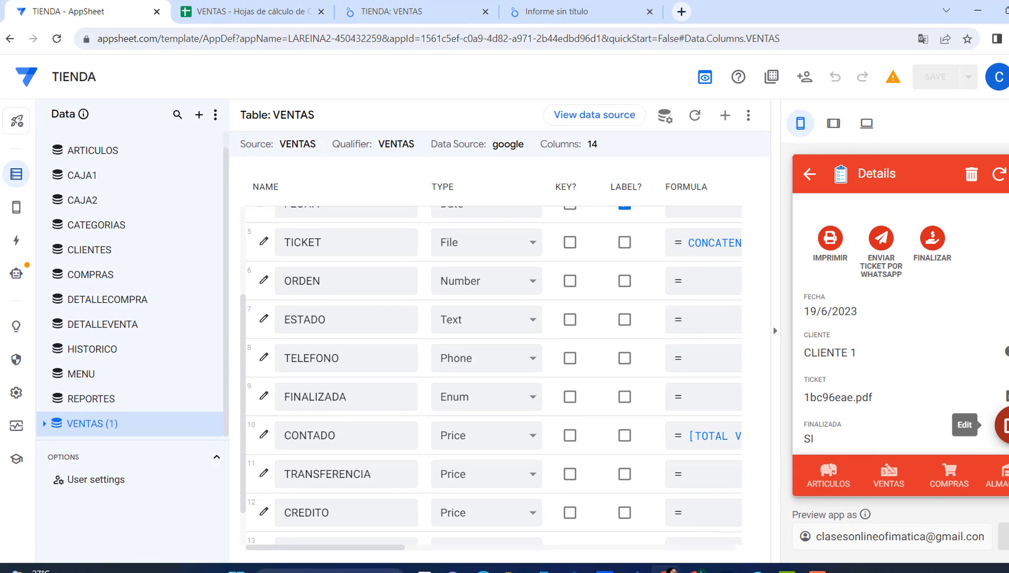
- Switch to the AppSheet TIENDA app, set CREDITO to 150 in CLIENTE 1's sale dated 19/6/2023, and save the sale
left_click(1001, 425)
scroll(934, 339, "down", 3)
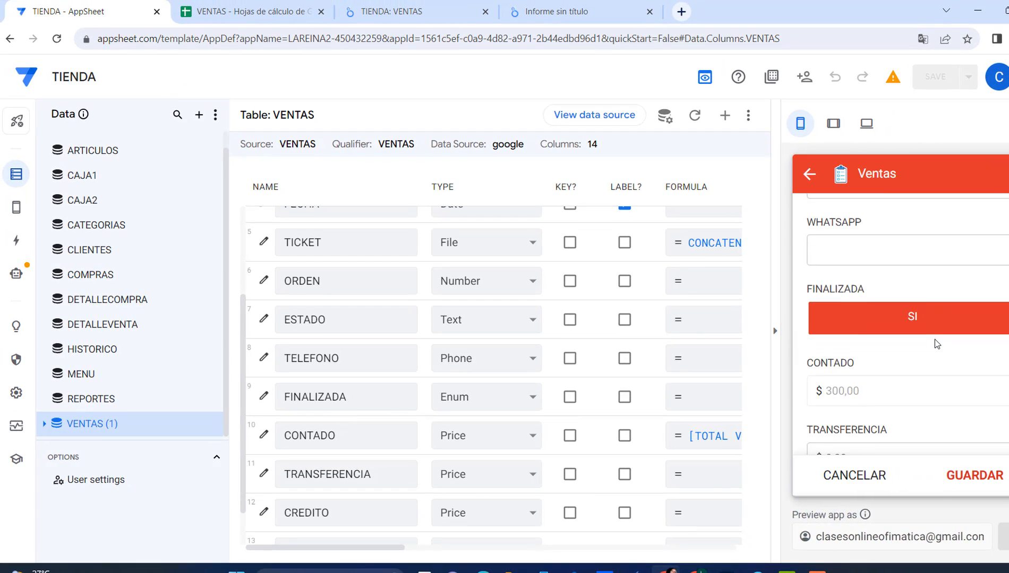
scroll(934, 339, "down", 5)
scroll(935, 339, "up", 3)
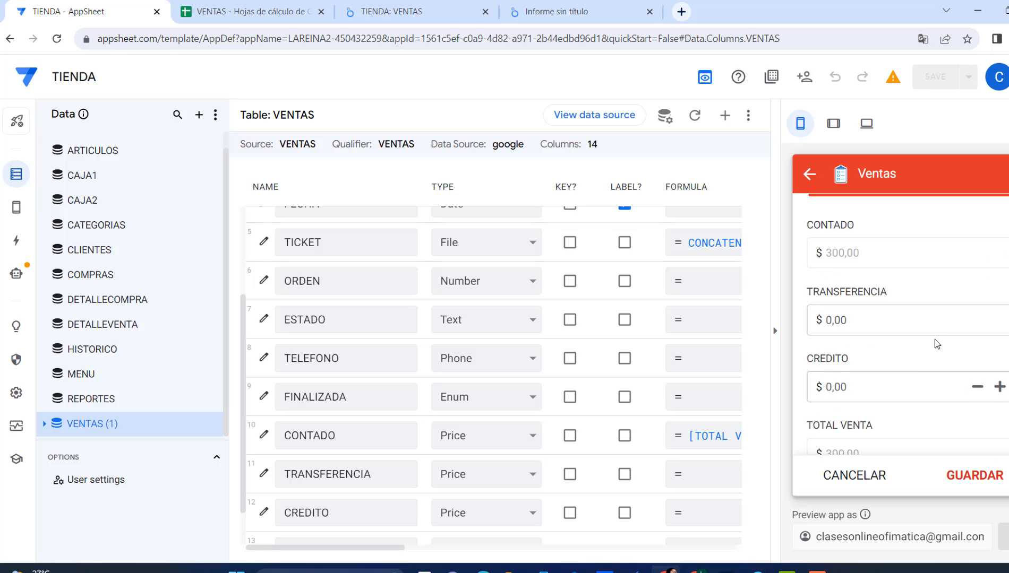
left_click(886, 391)
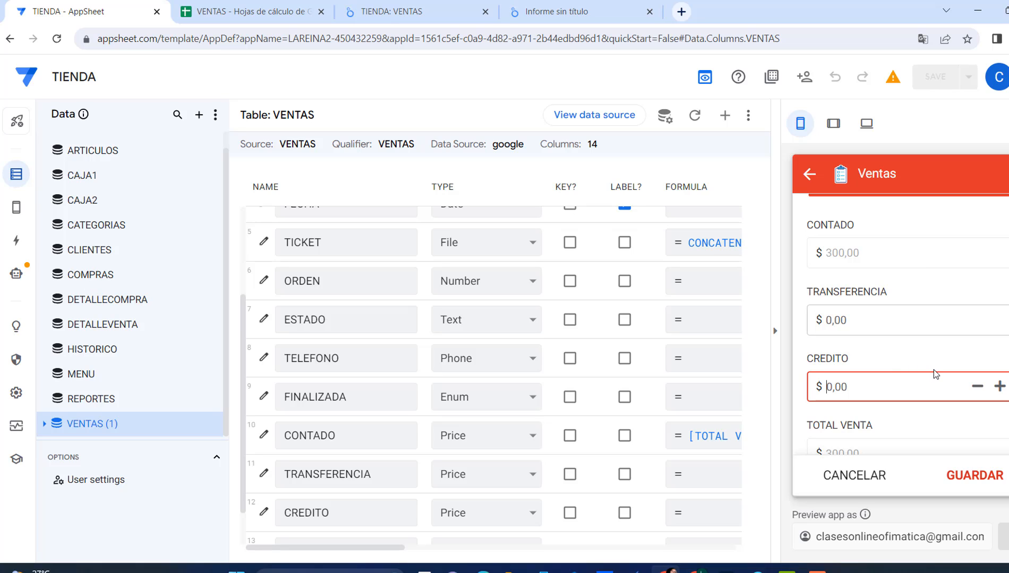
type("50")
key("BackSpace")
key("BackSpace")
type("150")
left_click(915, 352)
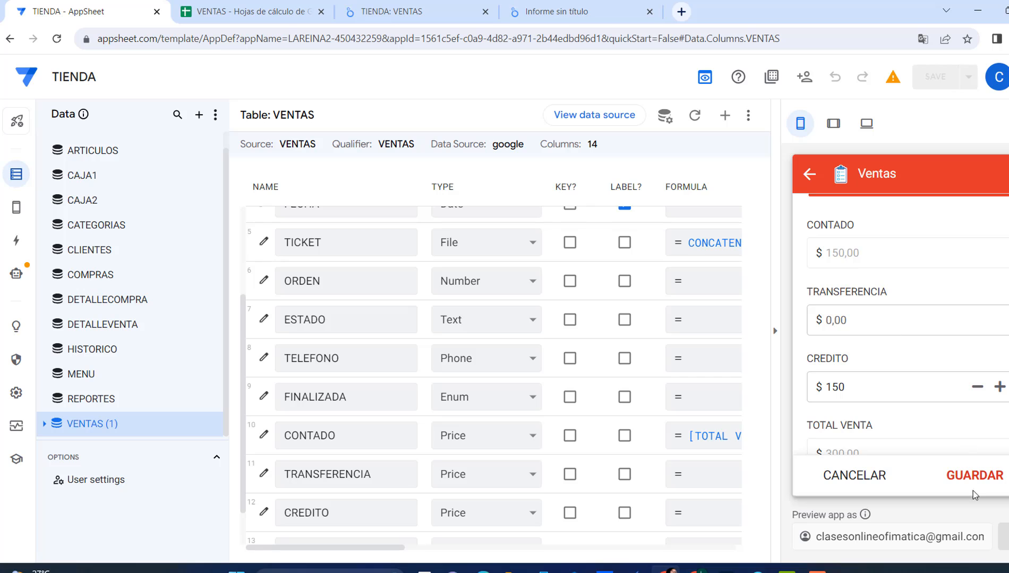
left_click(977, 476)
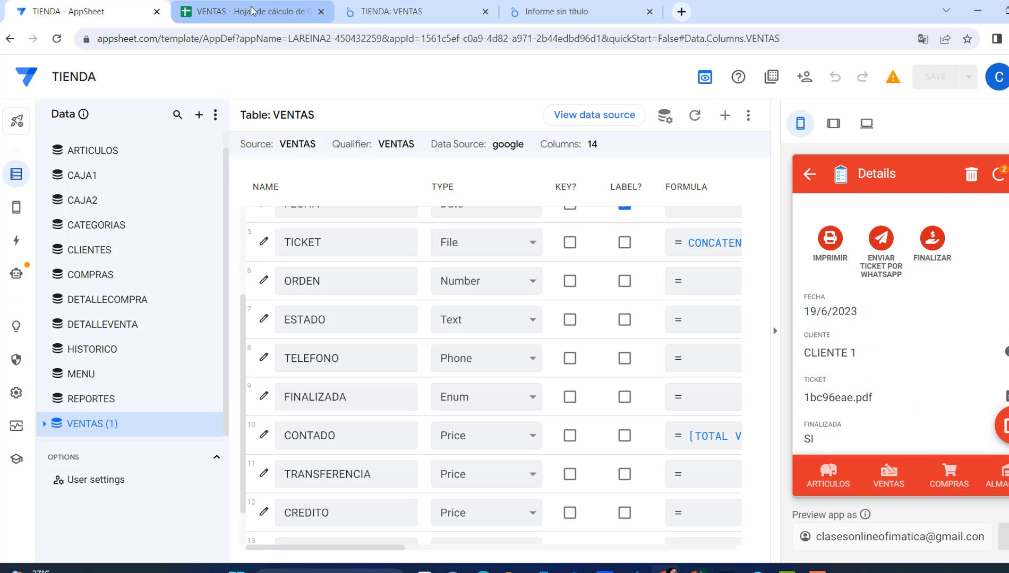
- Return to the Looker Studio report and refresh its data to load the edited sale
left_click(555, 15)
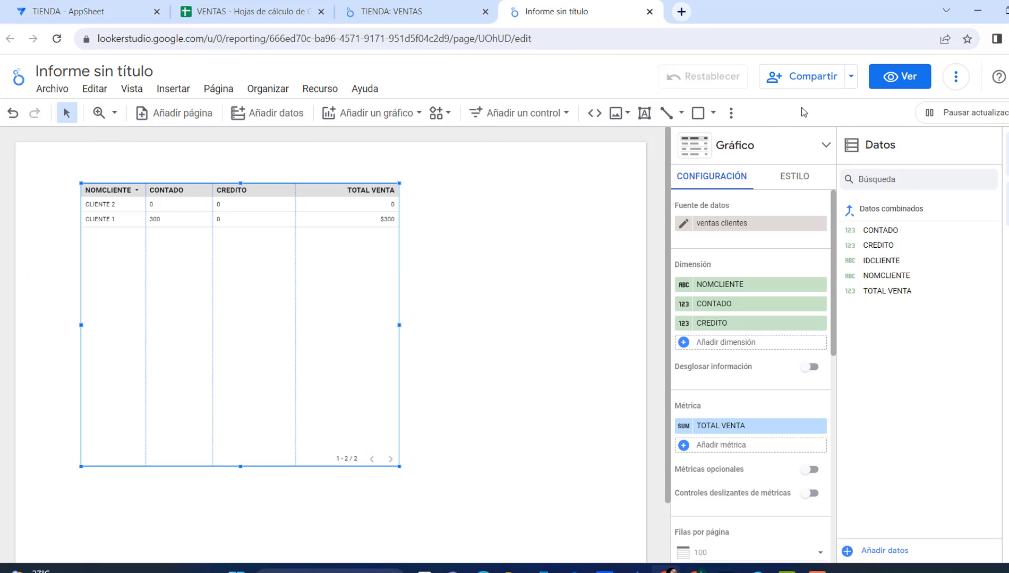
left_click(957, 85)
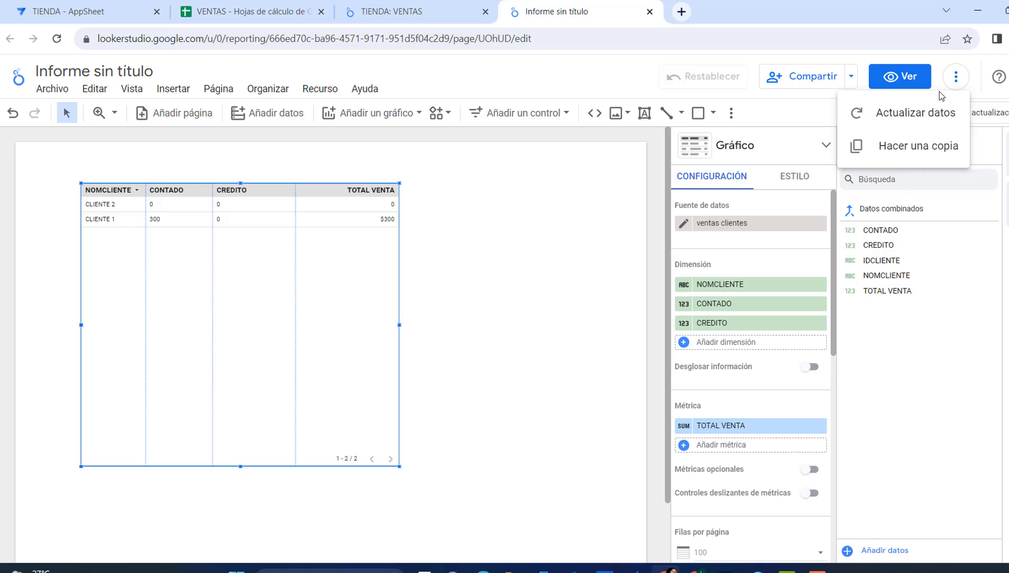
left_click(909, 115)
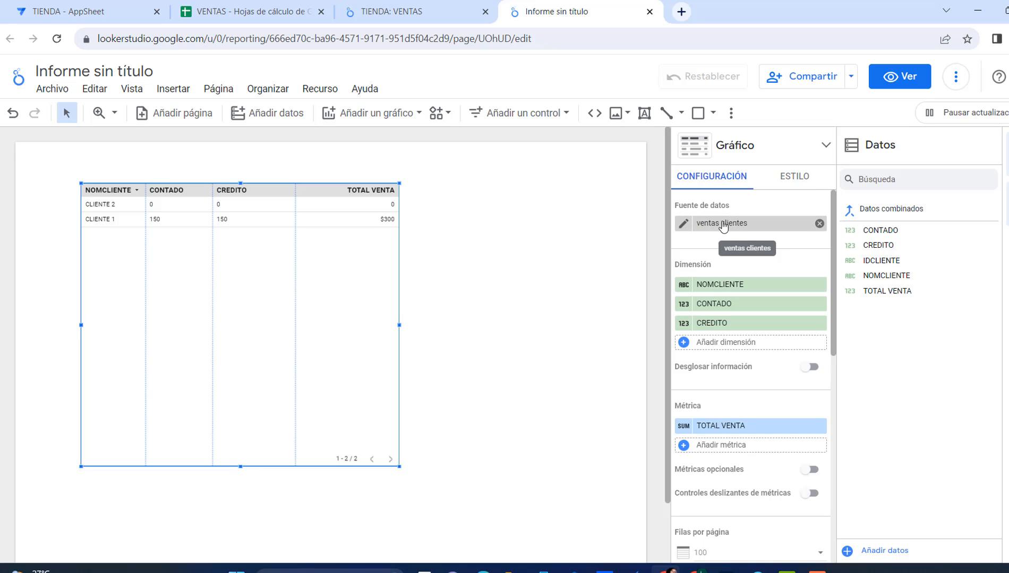
- Open the ventas clientes blend for editing, enlarge its editor, and add the TIENDA sale-detail data source as the third table
left_click(318, 93)
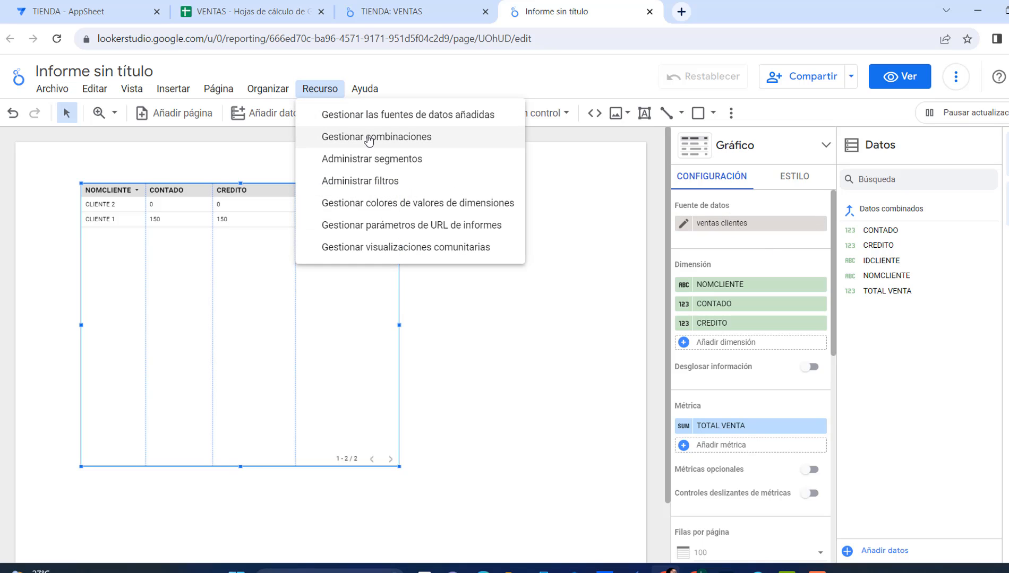
left_click(733, 240)
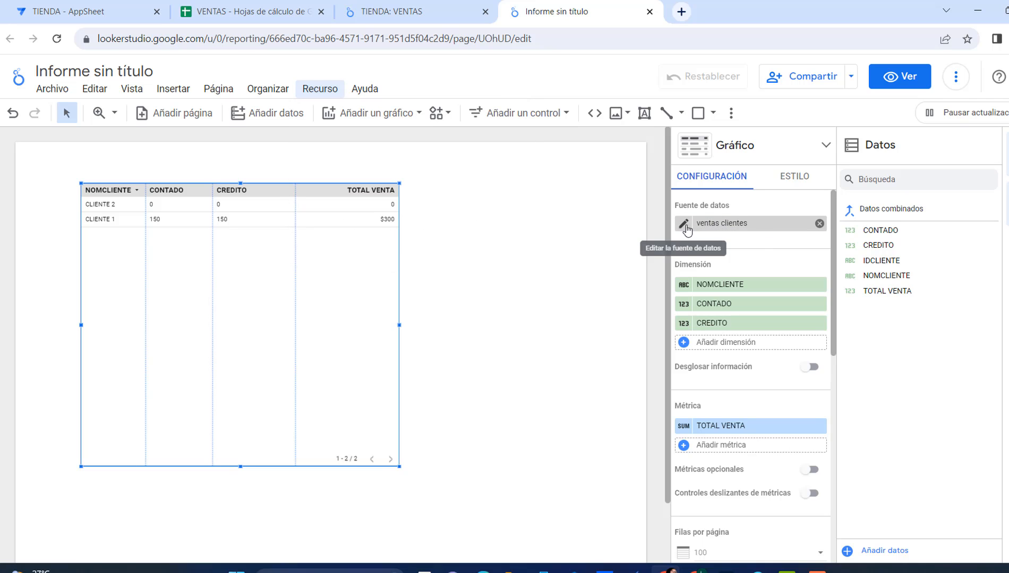
left_click(682, 224)
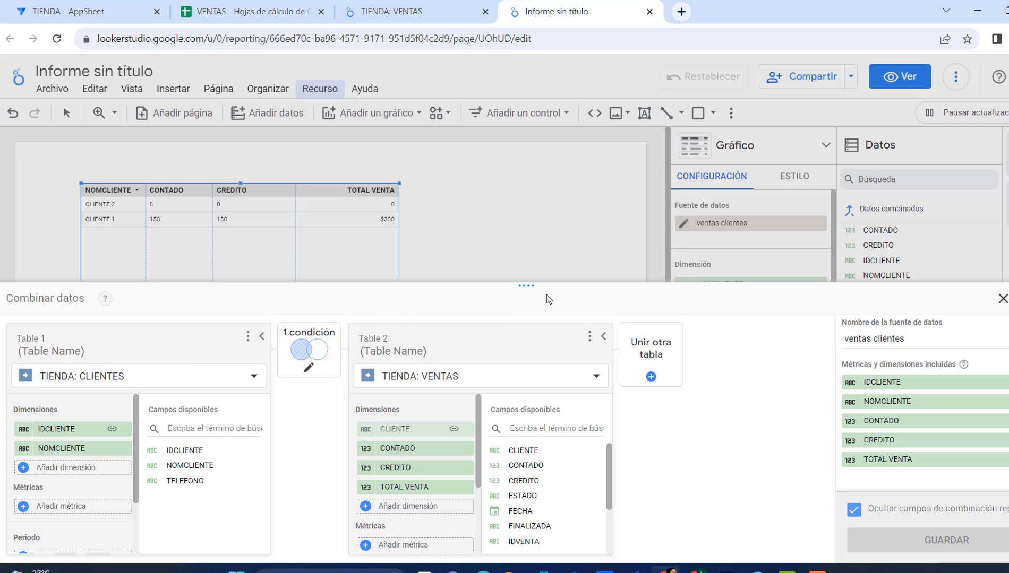
left_click_drag(525, 286, 525, 86)
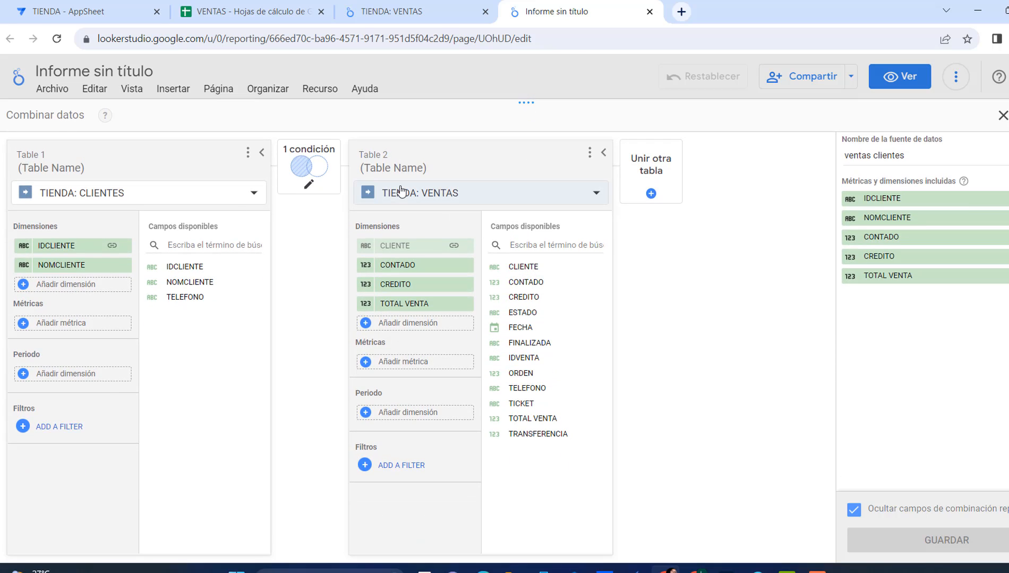
left_click(660, 175)
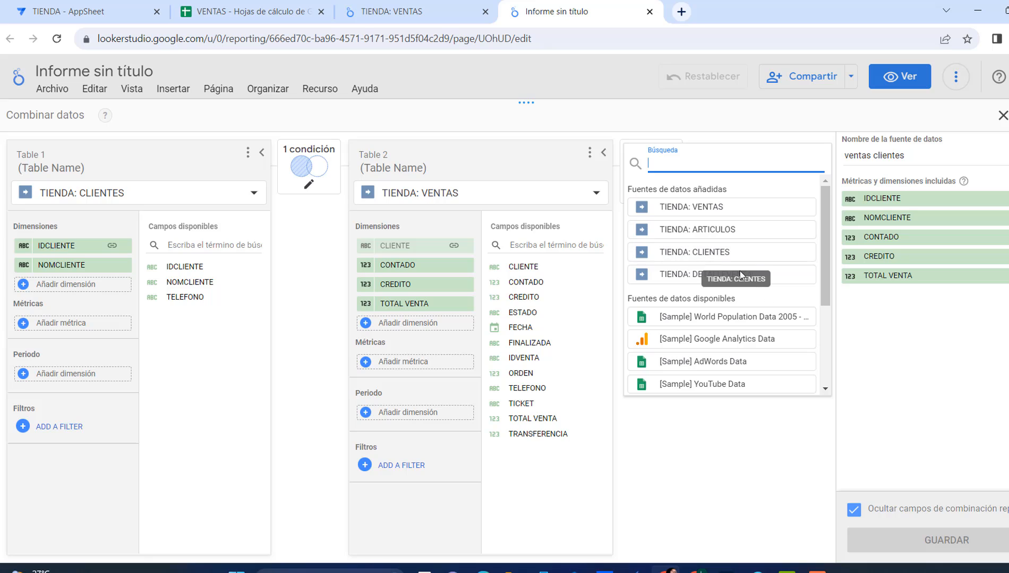
left_click(680, 279)
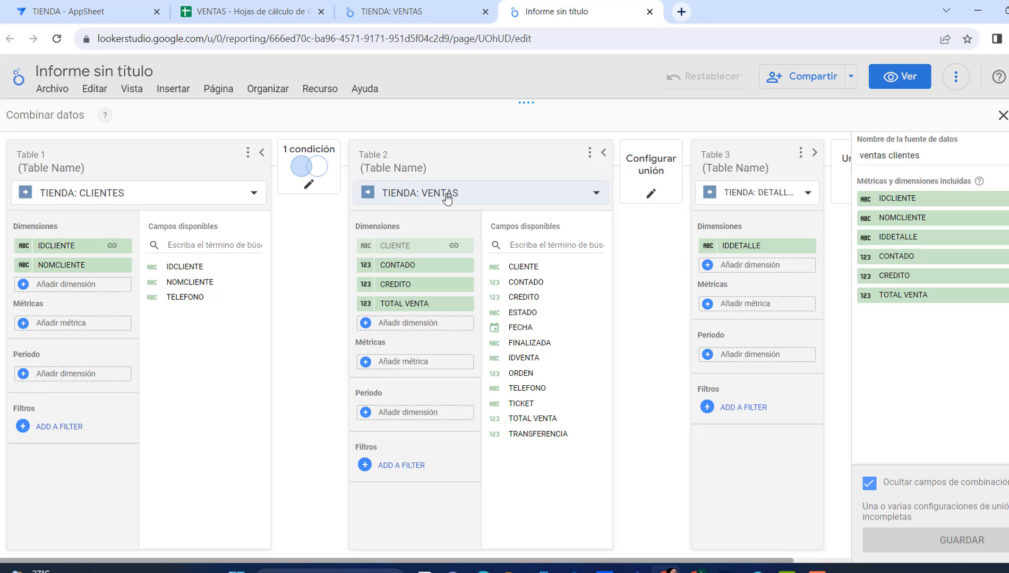
left_click(652, 187)
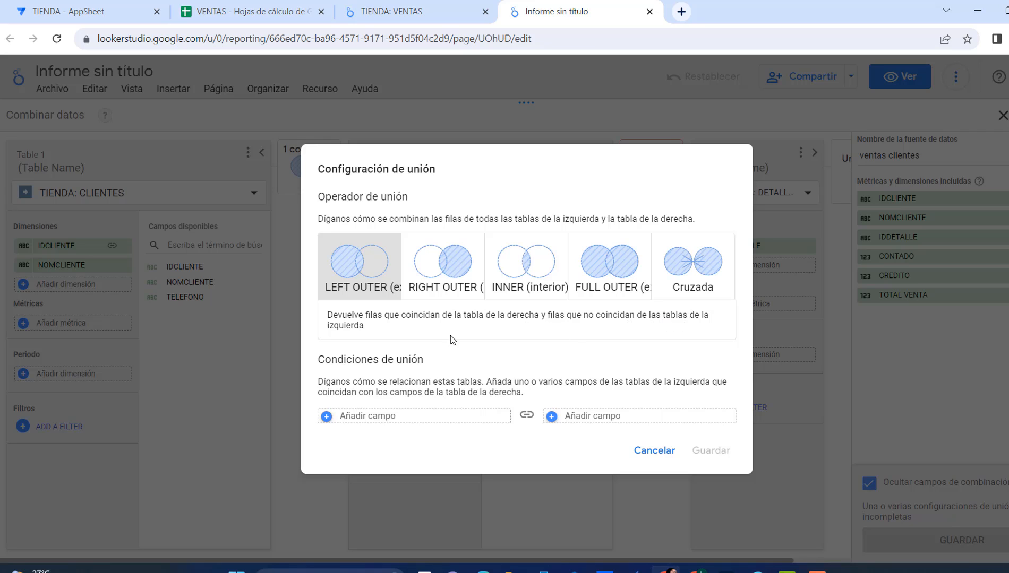
left_click(612, 274)
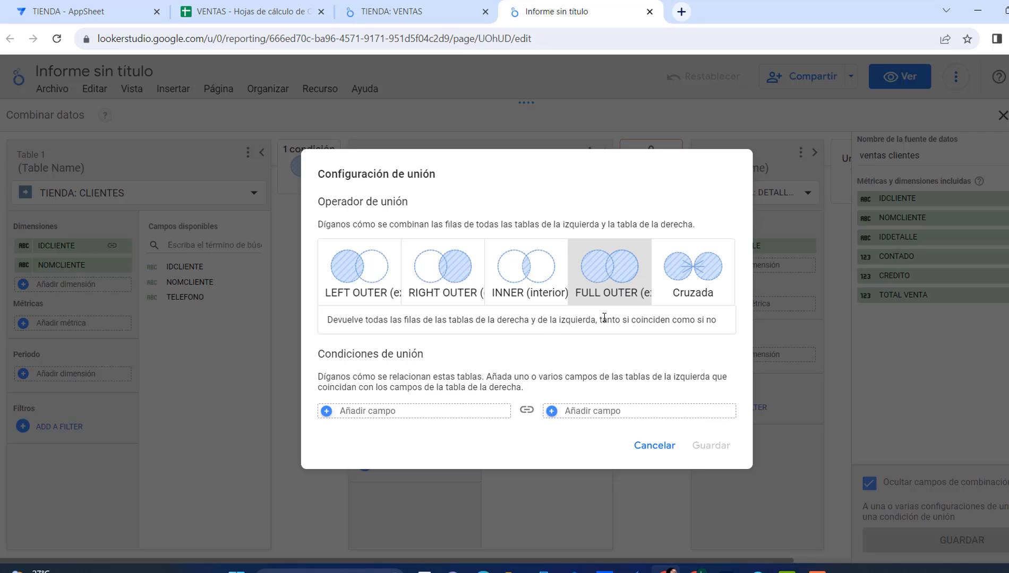
left_click(403, 414)
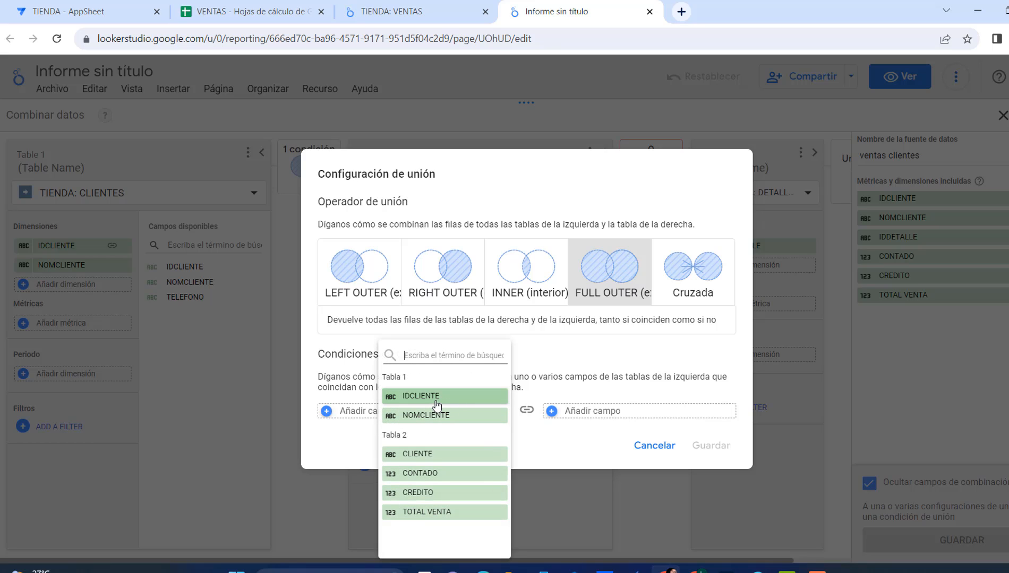
left_click(609, 461)
left_click(655, 448)
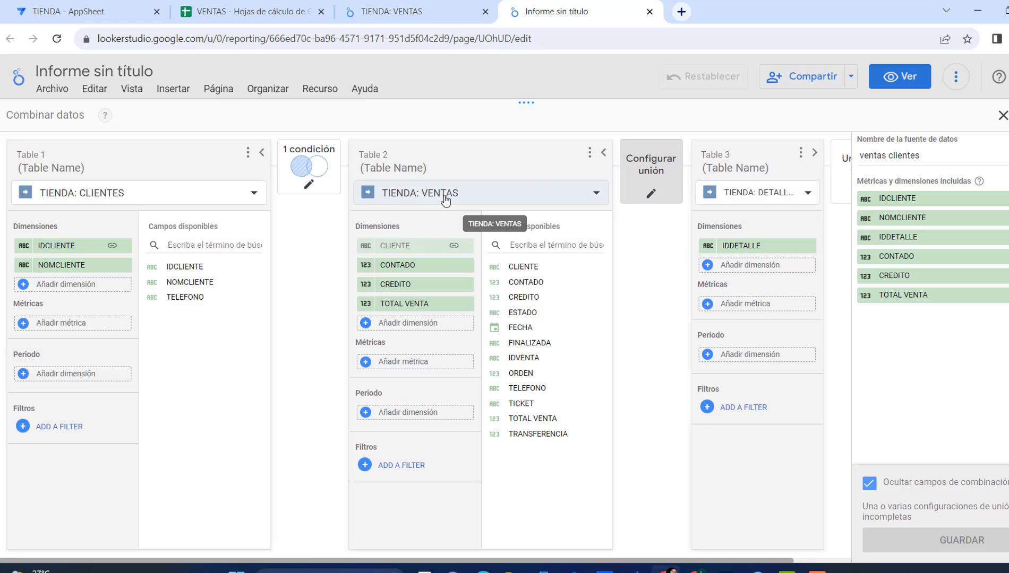
- Add the IDVENTA and ARTICULO dimensions to the sale-detail table (Table 3) of the blend
left_click(735, 265)
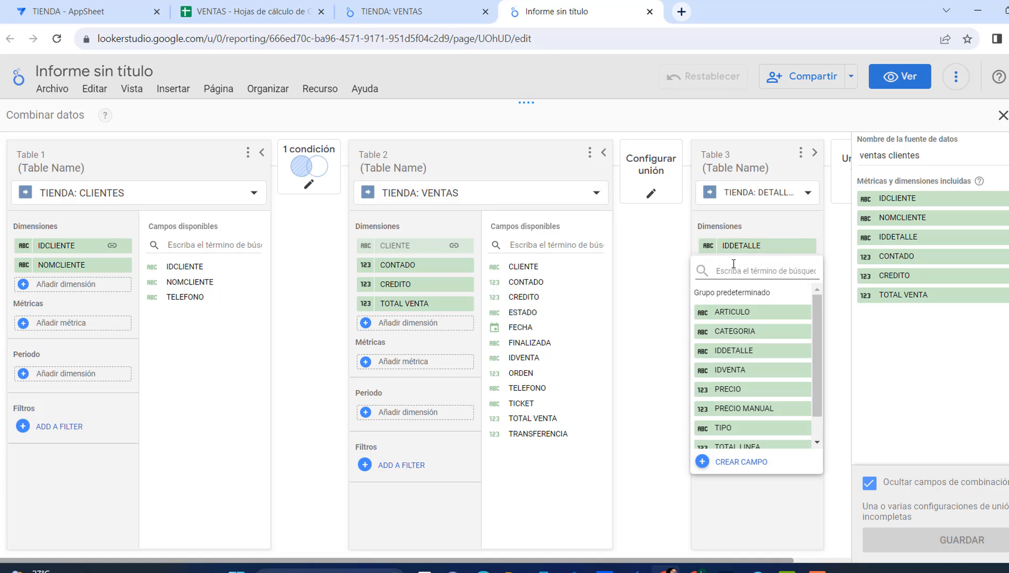
scroll(772, 348, "down", 1)
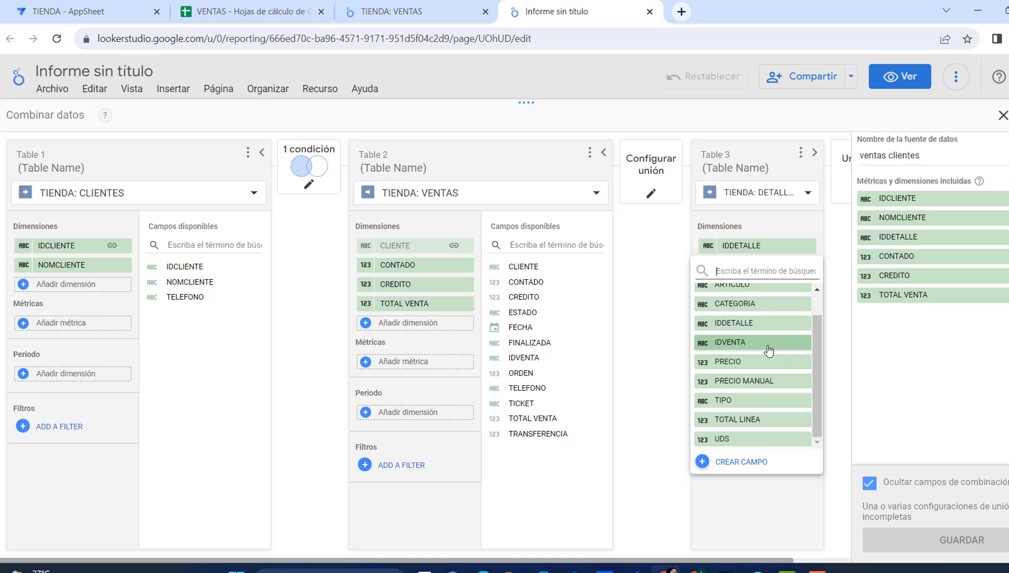
left_click(729, 343)
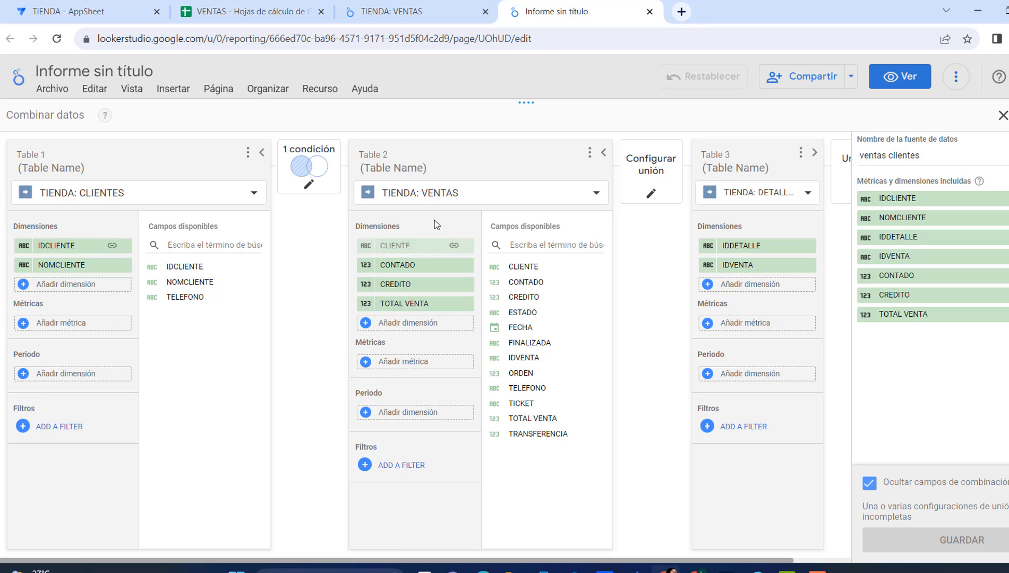
left_click(739, 285)
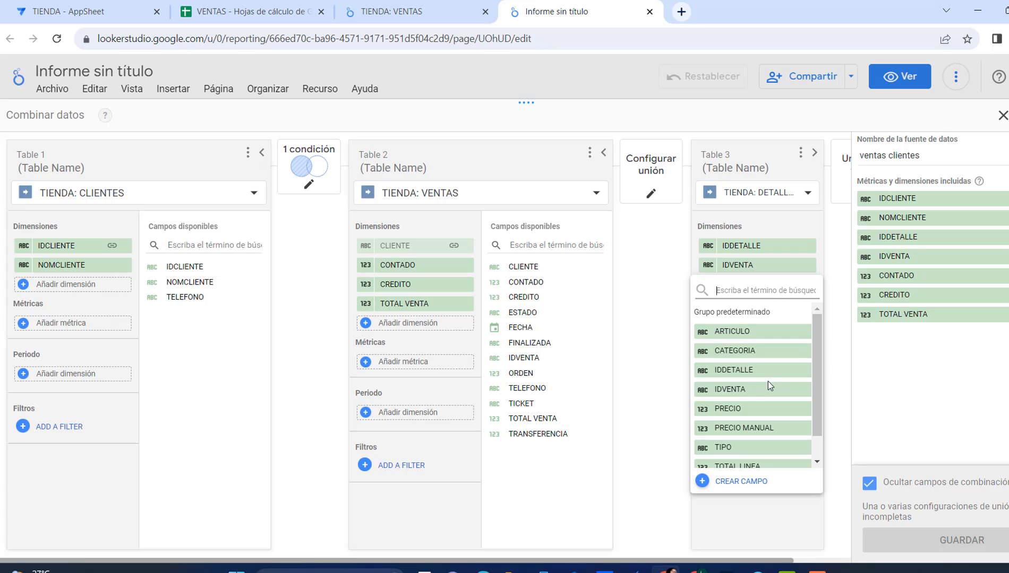
left_click(745, 332)
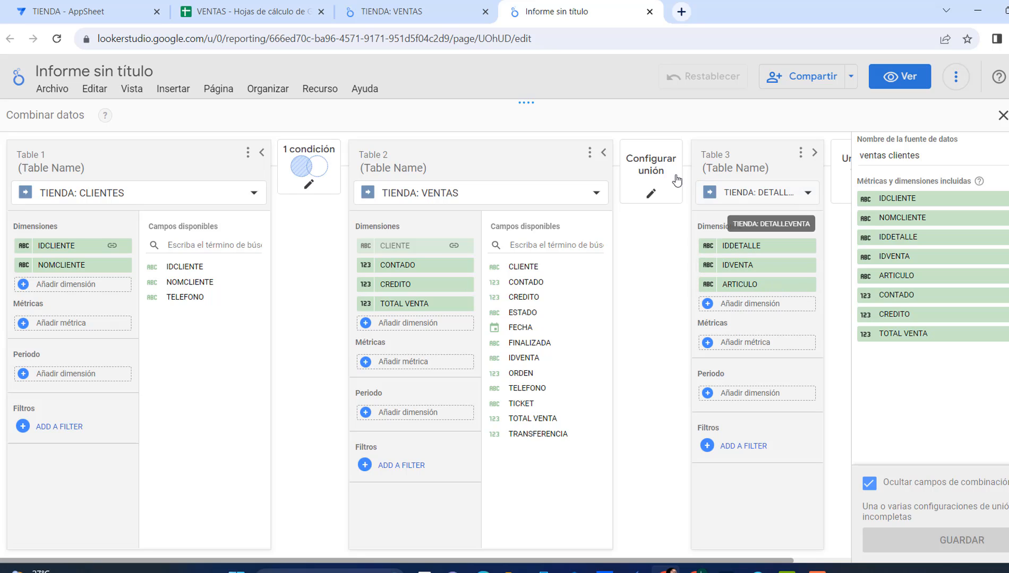
left_click(654, 172)
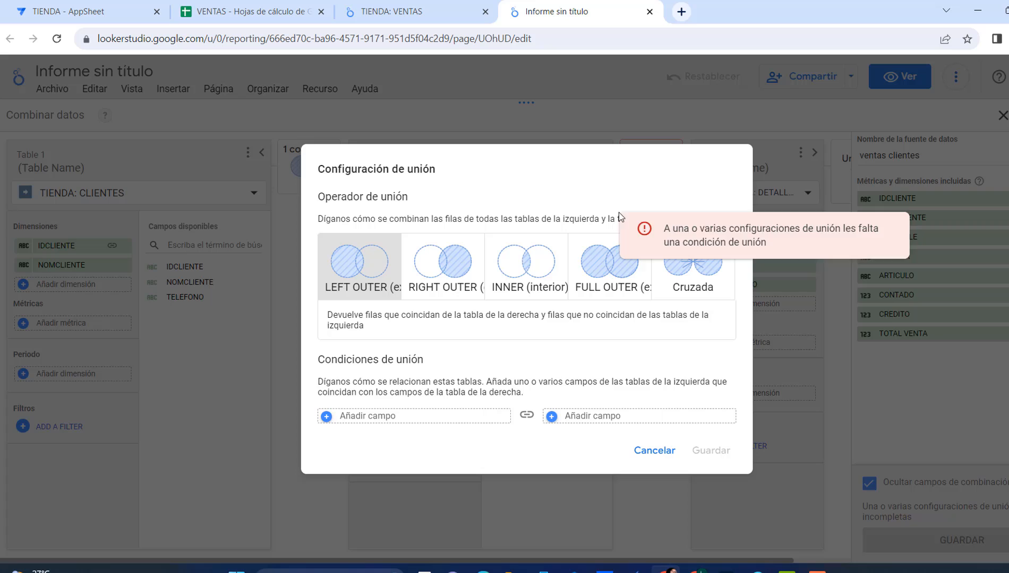
left_click(609, 266)
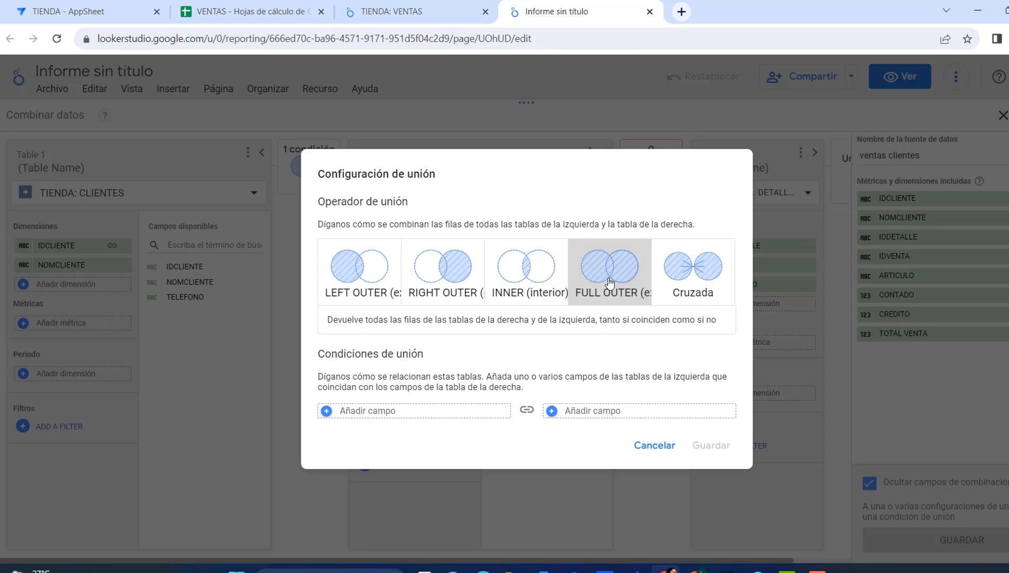
left_click(417, 412)
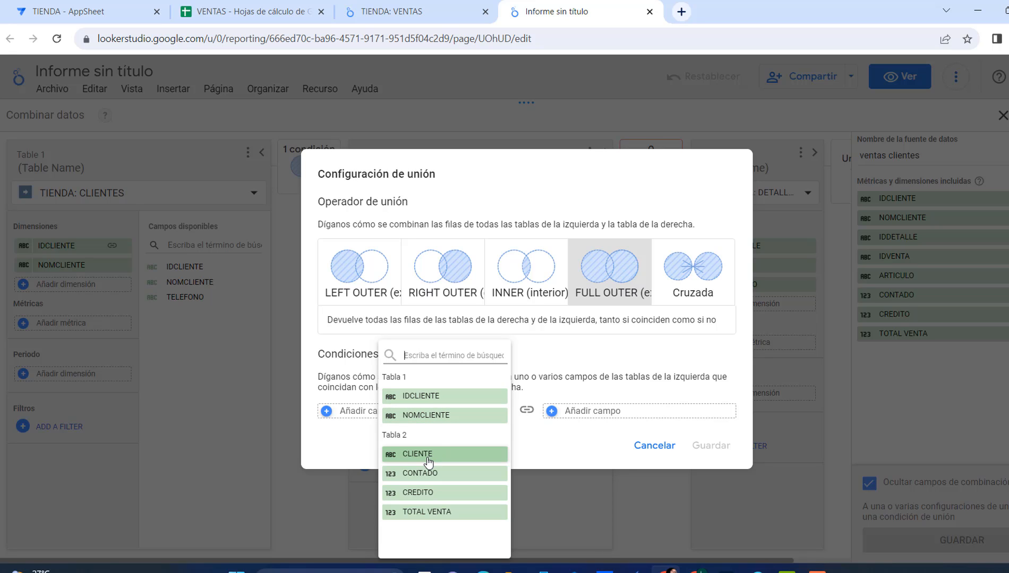
left_click(654, 445)
left_click(655, 445)
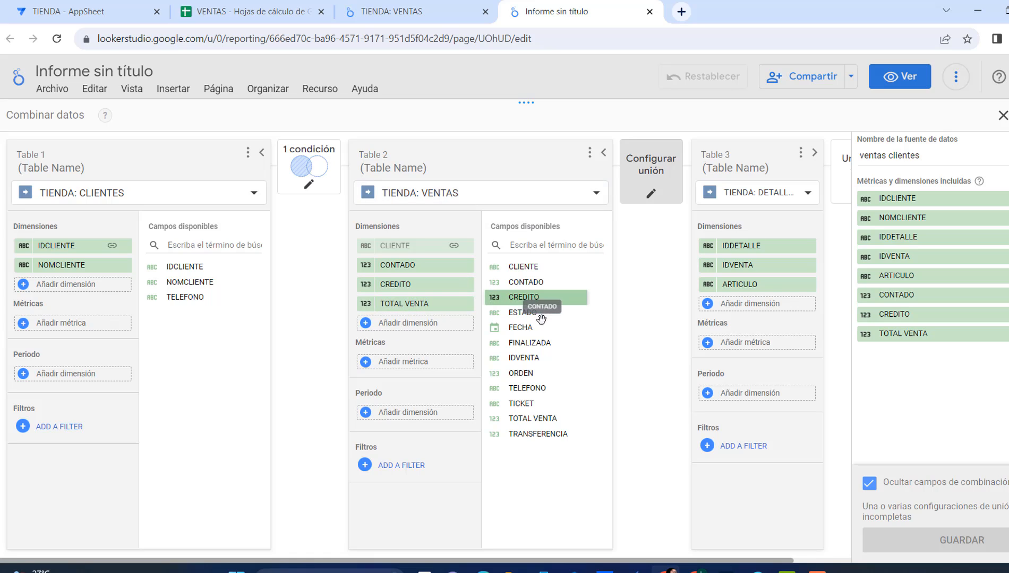
- Add IDVENTA to the VENTAS table's dimensions and save a left outer join with Table 3 on IDVENTA
left_click_drag(519, 362, 400, 252)
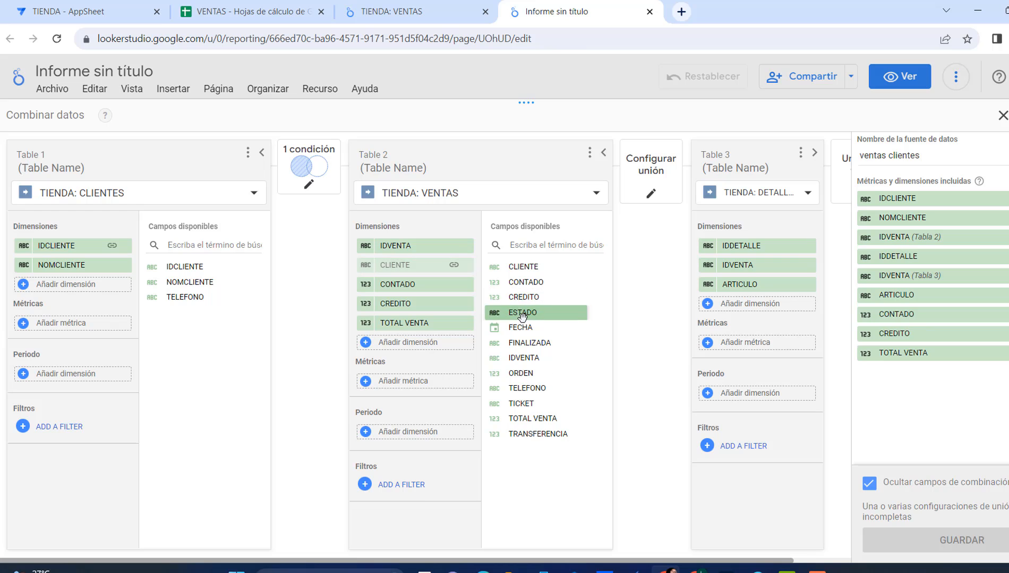
left_click(656, 175)
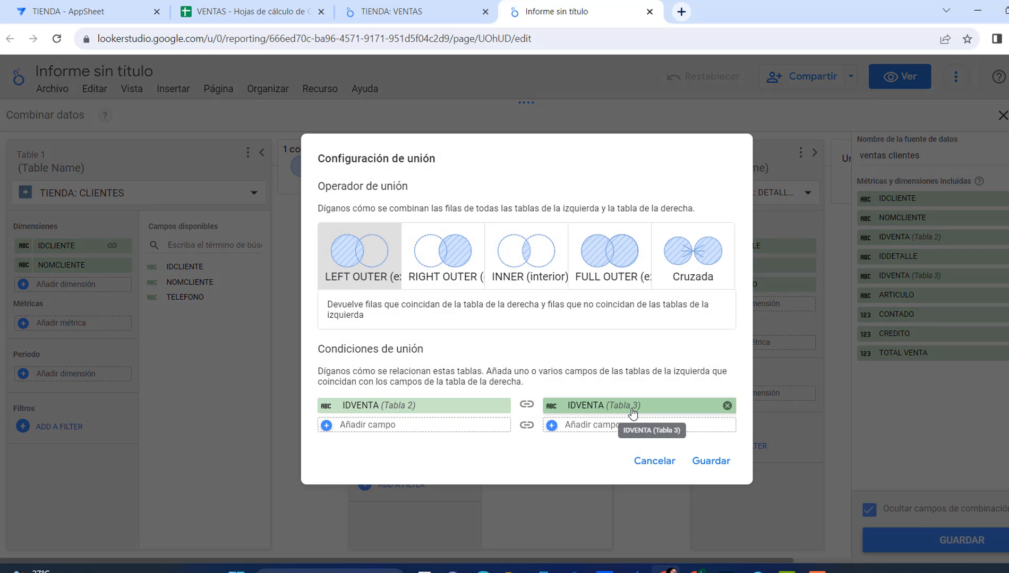
left_click(709, 461)
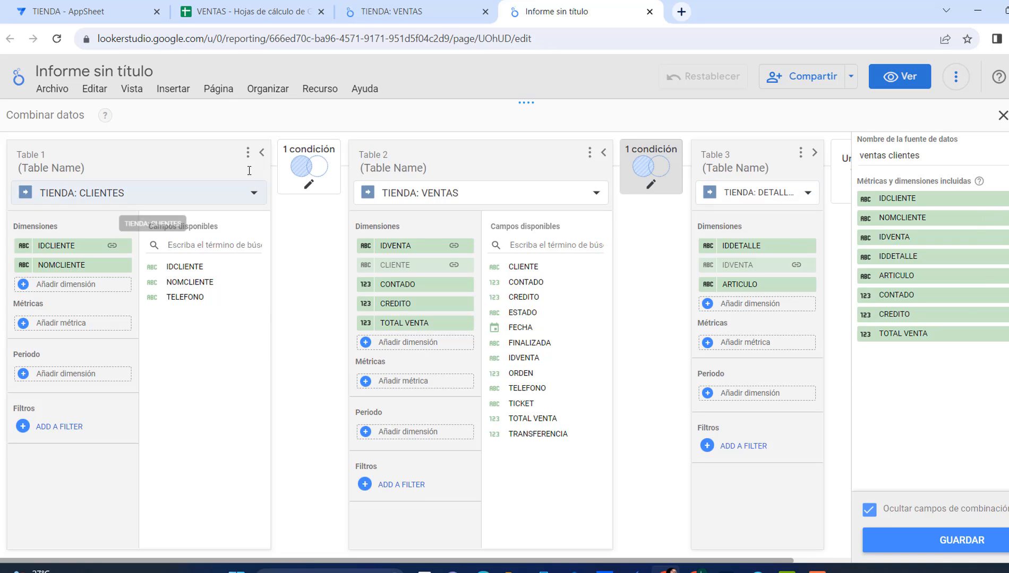
- Collapse the field lists of Tables 1 and 2, and add the TIENDA articles data source as Table 4 with the NOMBRE dimension
left_click(262, 152)
left_click(474, 154)
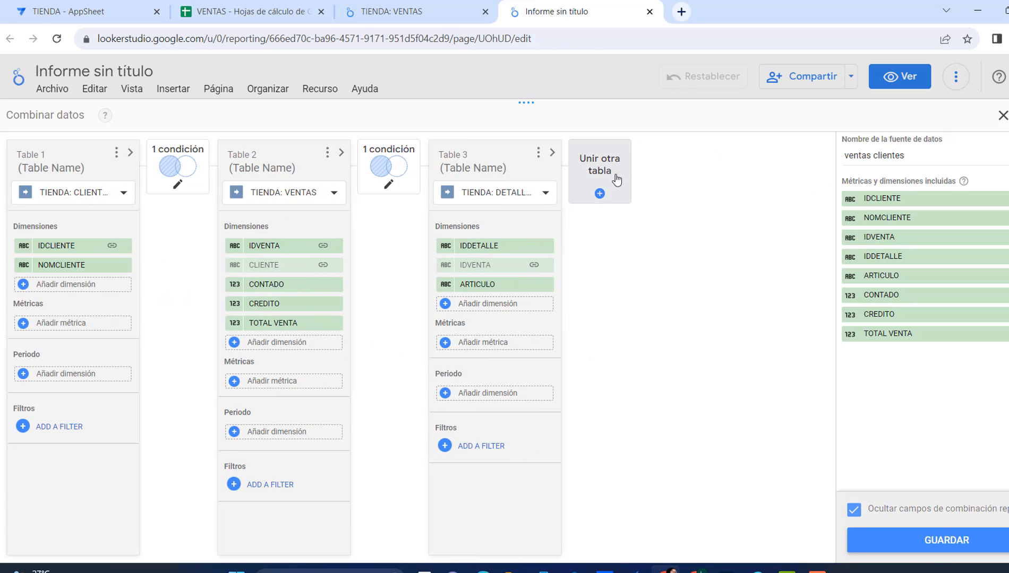
left_click(616, 179)
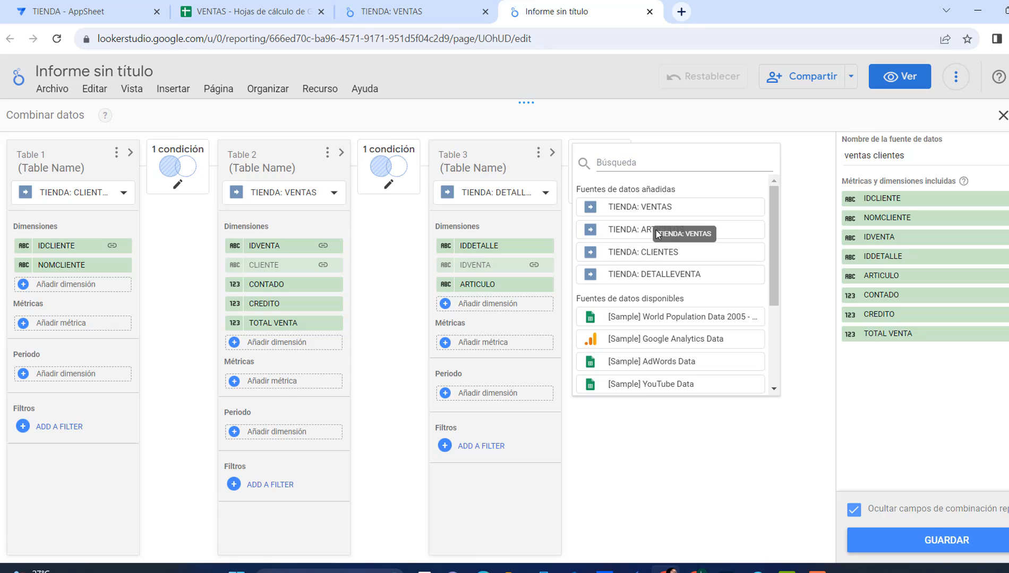
left_click(647, 230)
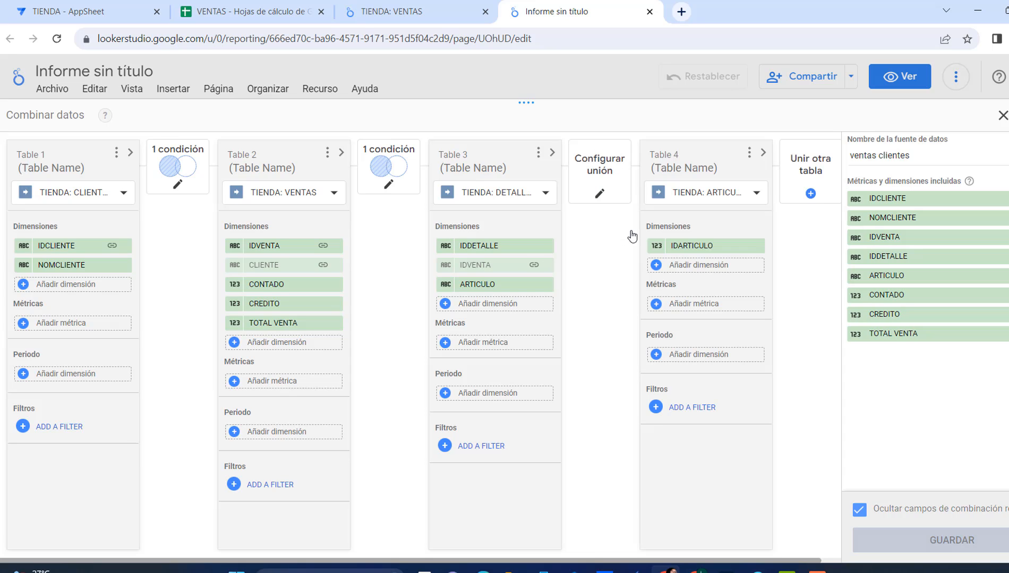
left_click(696, 265)
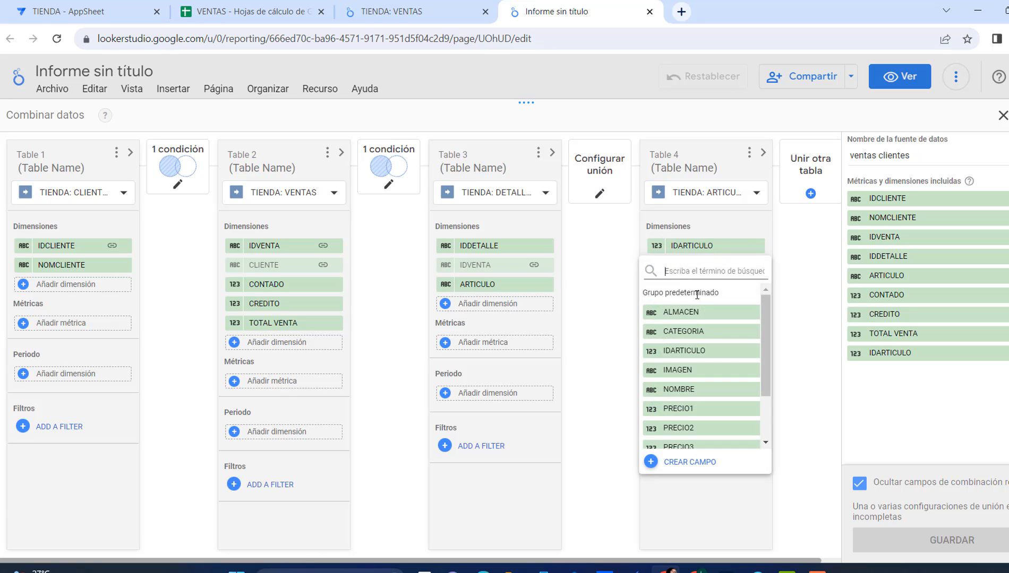
left_click(701, 390)
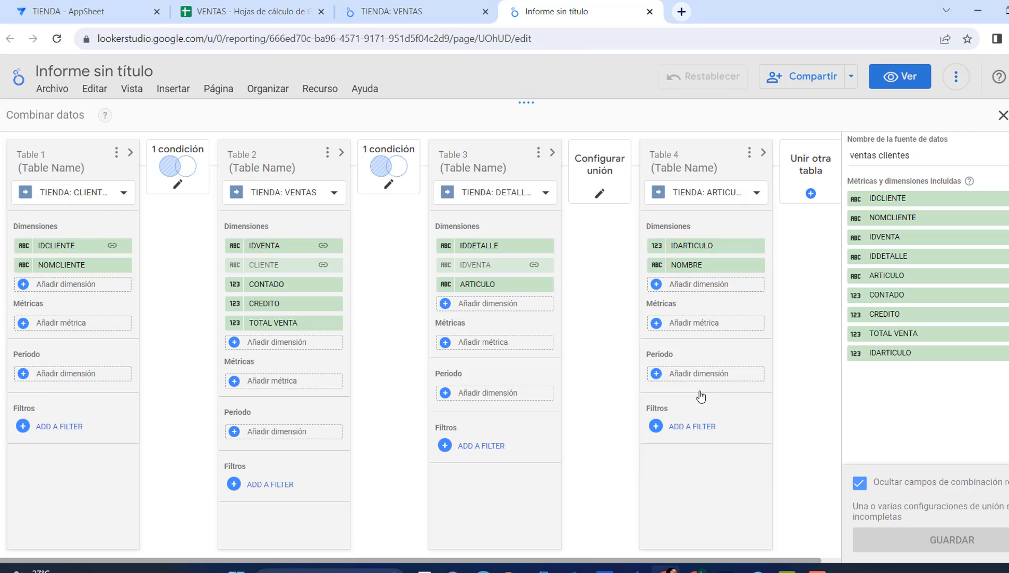
- Join Table 3's ARTICULO to Table 4's IDARTICULO with a right outer join, then save the blend and close its editor
left_click(601, 179)
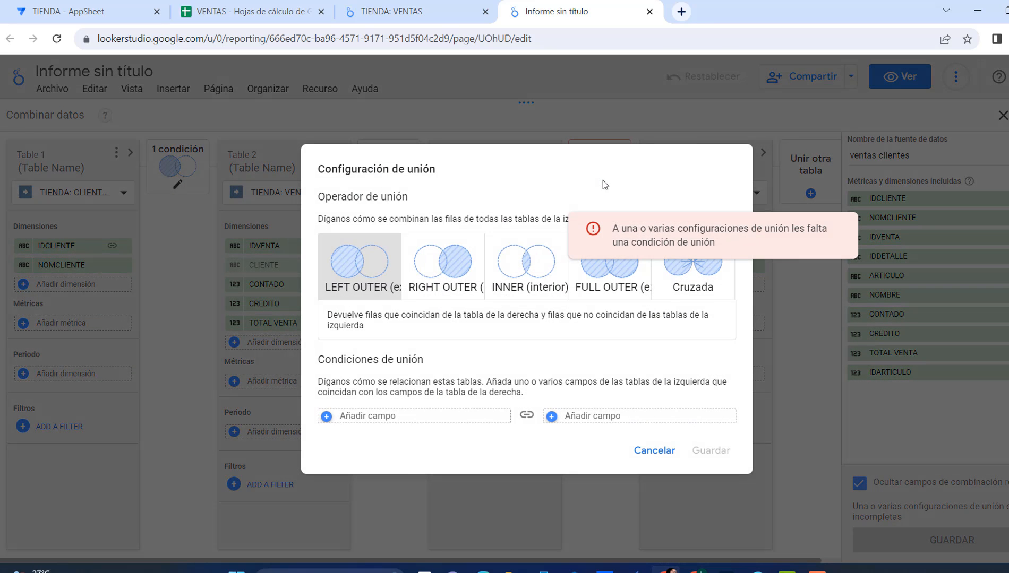
left_click(355, 276)
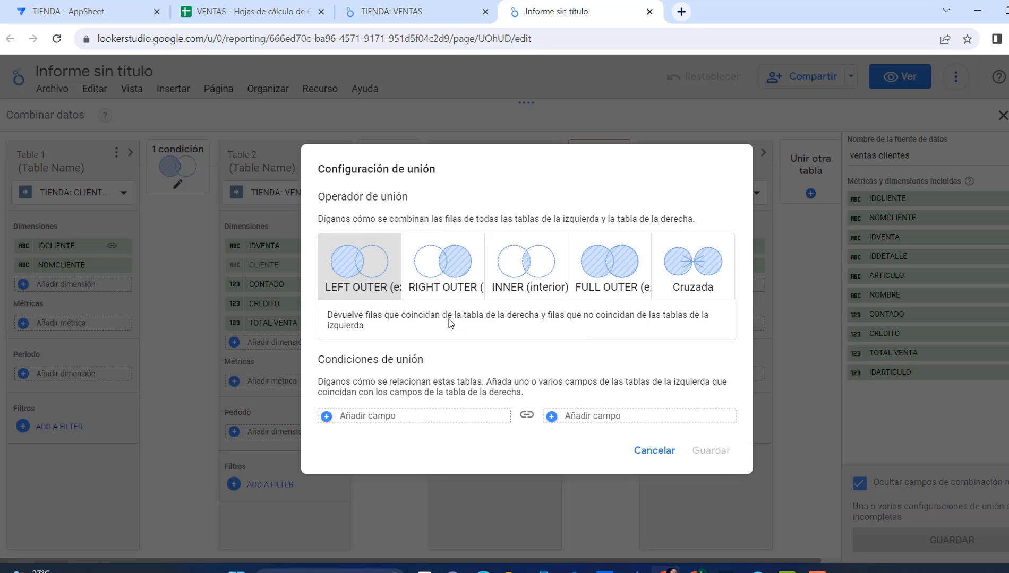
left_click(399, 418)
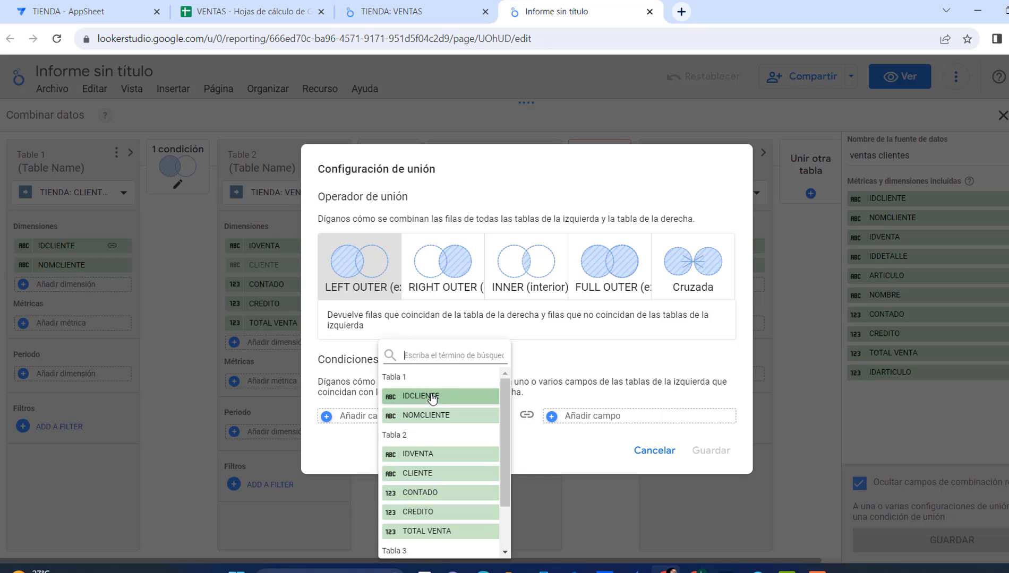
scroll(454, 420, "down", 1)
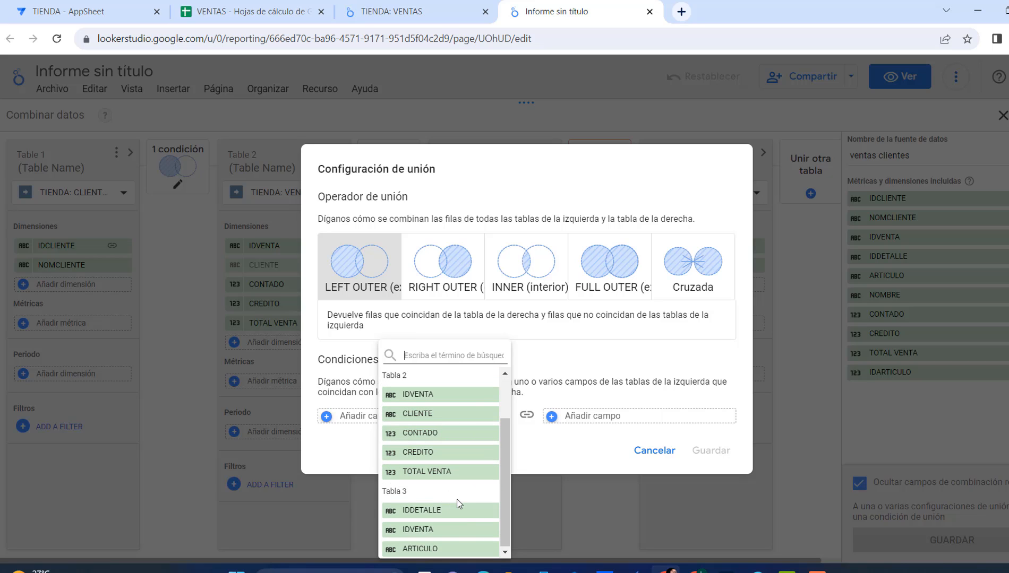
left_click(419, 550)
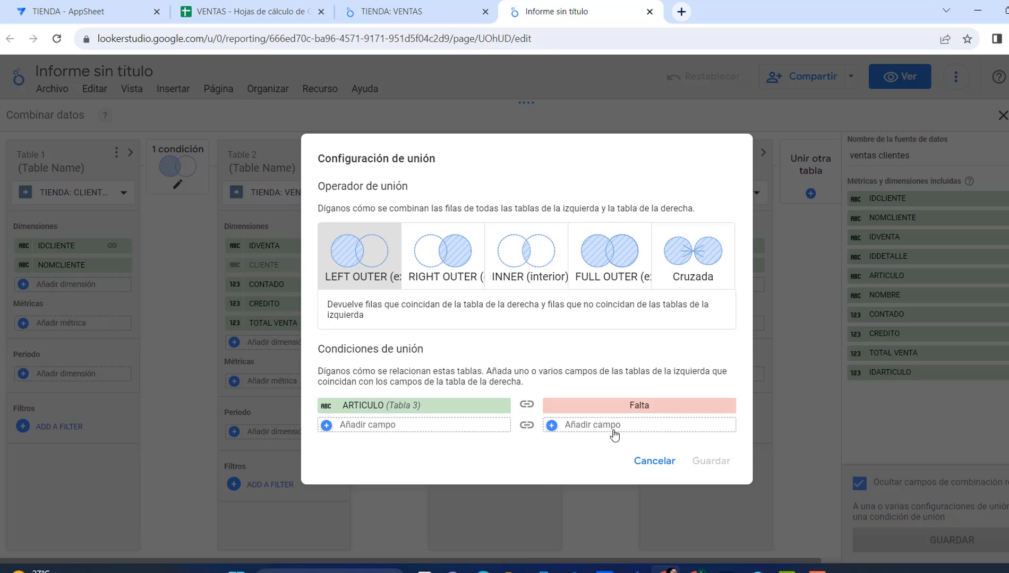
left_click(632, 408)
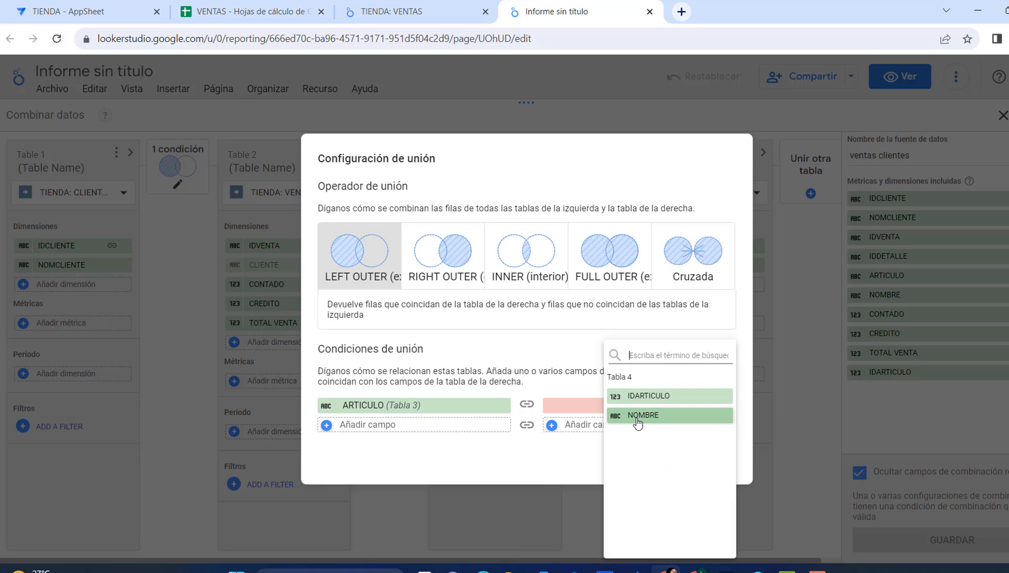
left_click(650, 400)
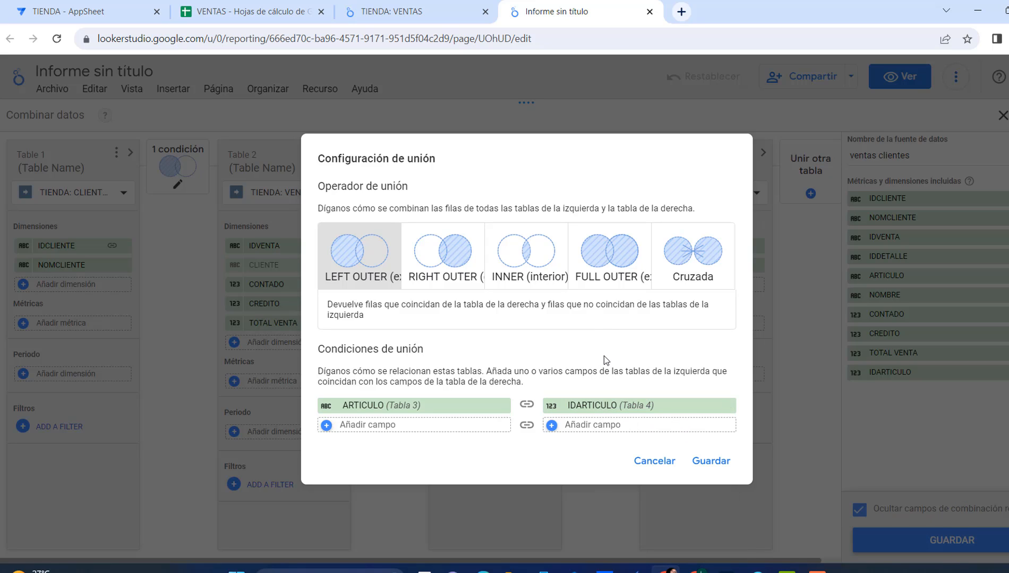
left_click(440, 271)
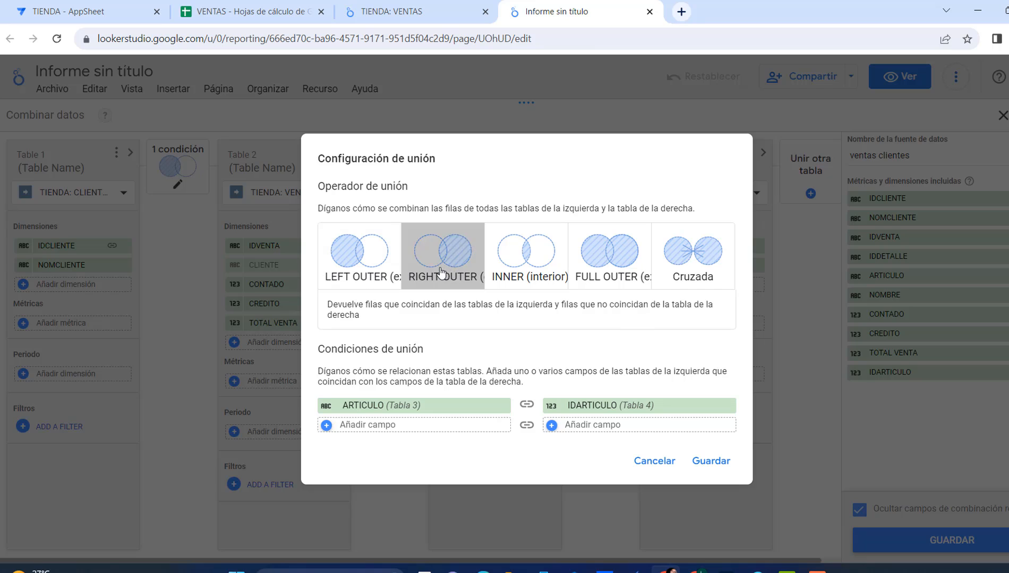
left_click(719, 470)
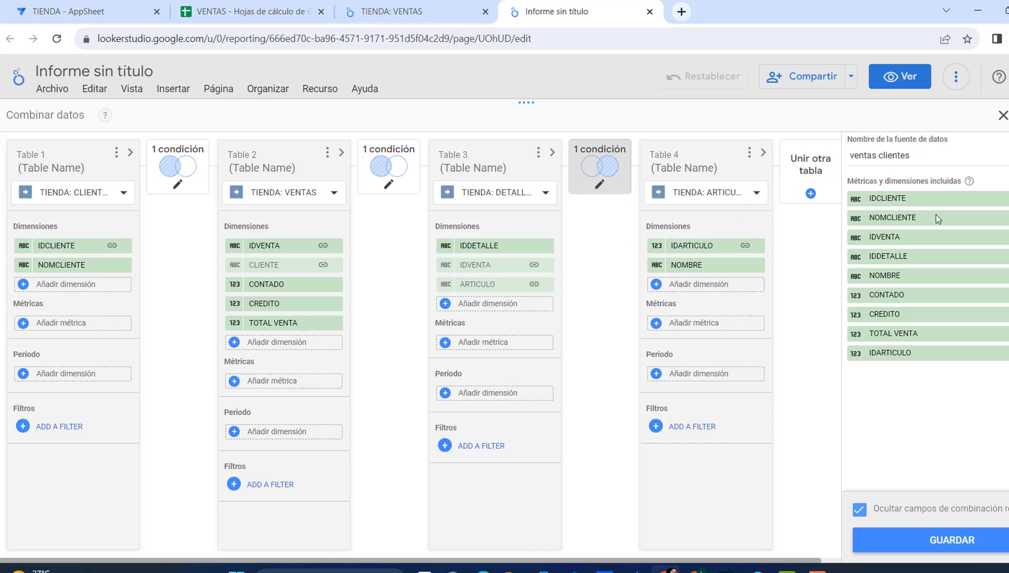
left_click(968, 540)
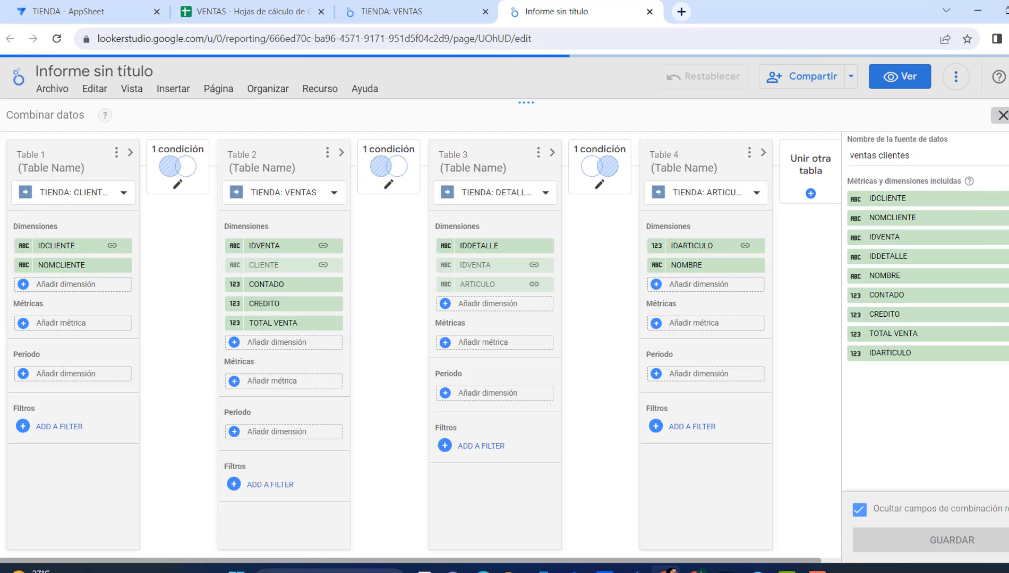
left_click(1003, 116)
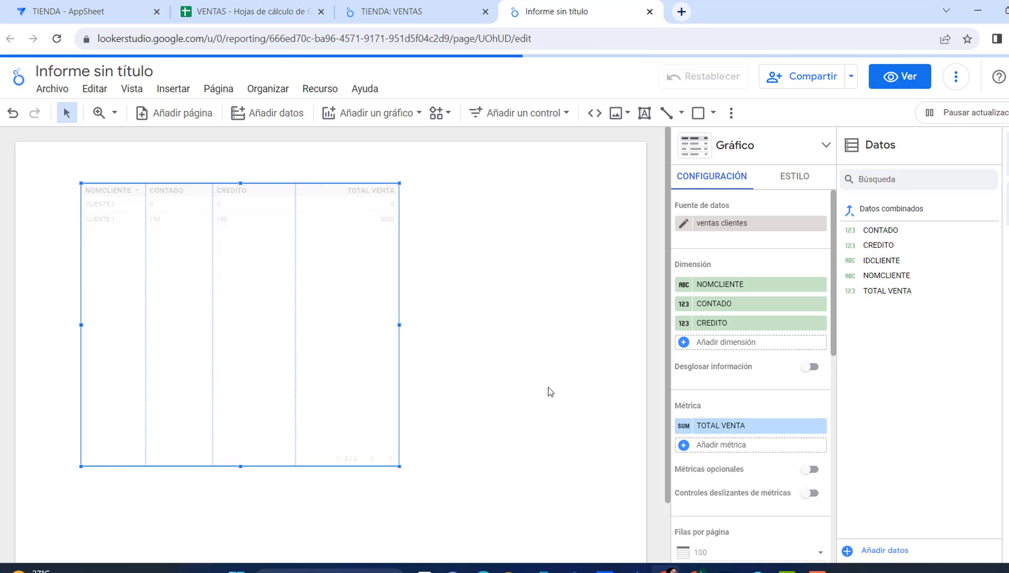
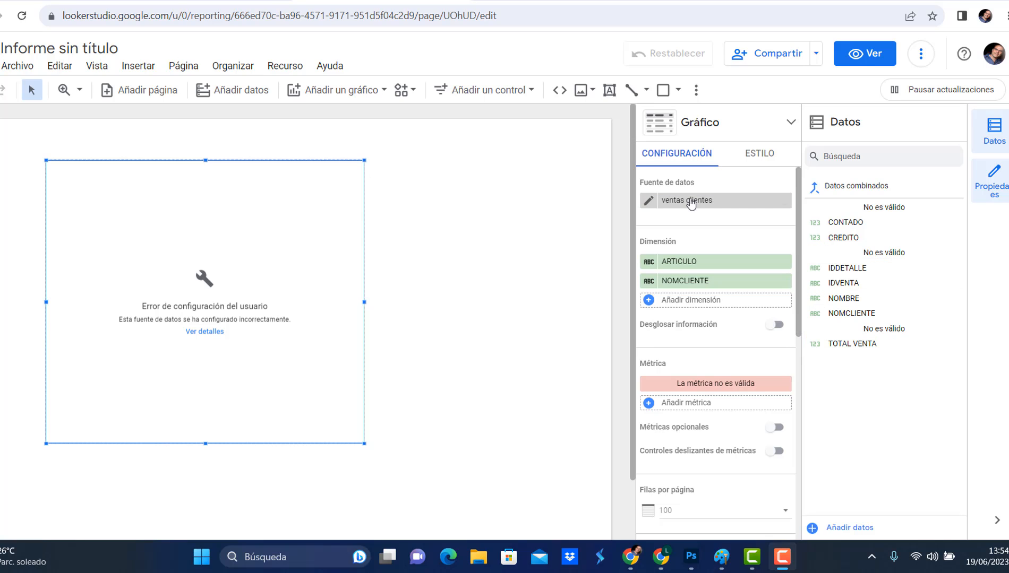
- Review the tables and join conditions of the ventas clientes blend, then close its editor
left_click(648, 201)
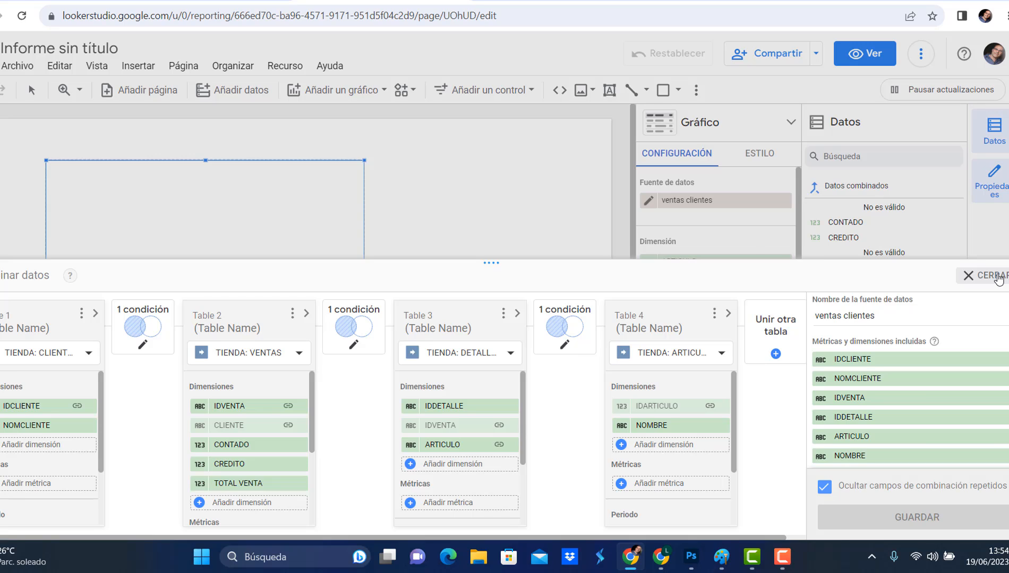
left_click(997, 278)
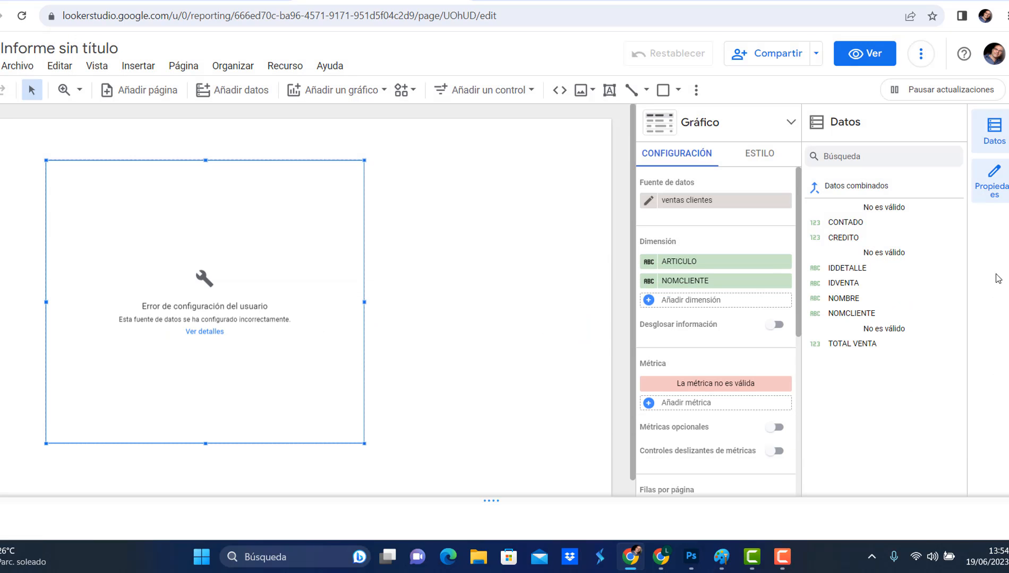
- Change the ARTICULO field of the TIENDA: DETALLEVENTA data source to the Número type, then close the data source manager
left_click(272, 67)
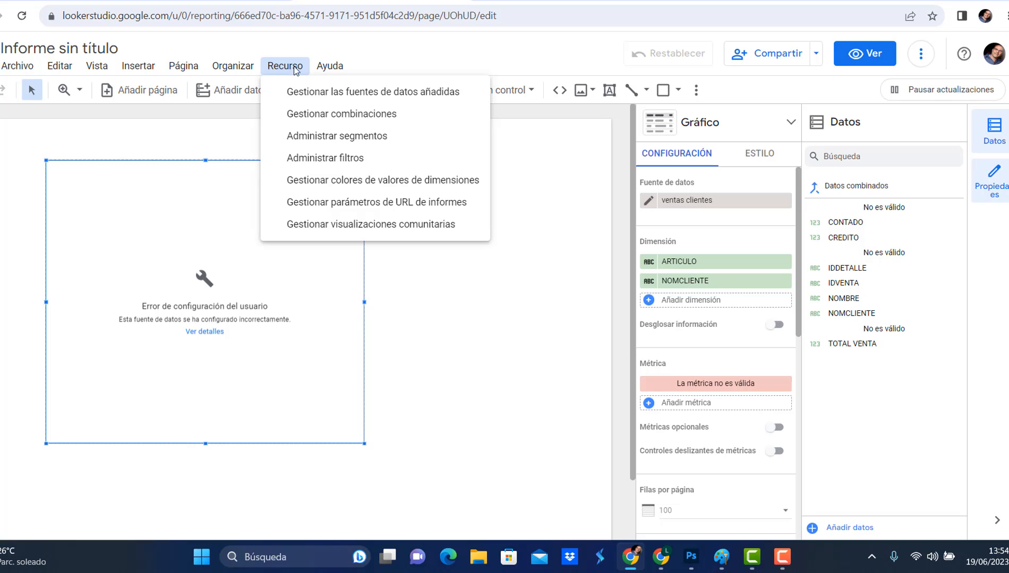
left_click(346, 92)
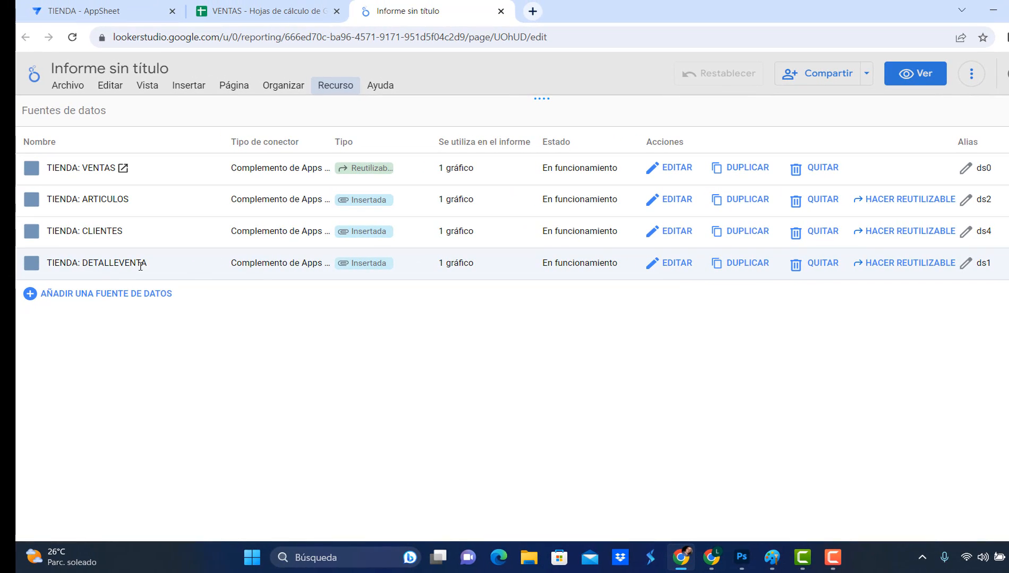
left_click(672, 263)
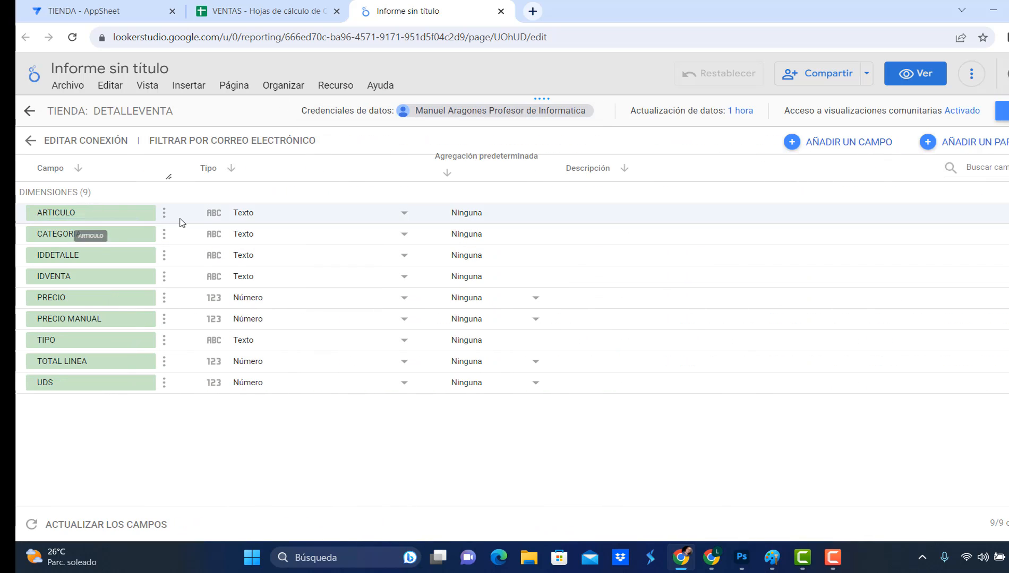
left_click(266, 216)
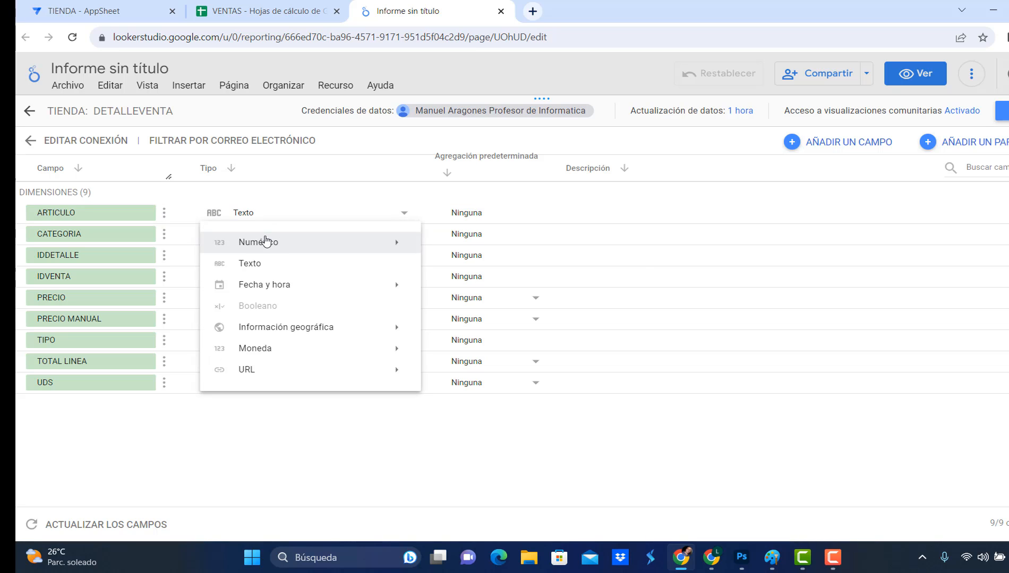
mouse_move(272, 246)
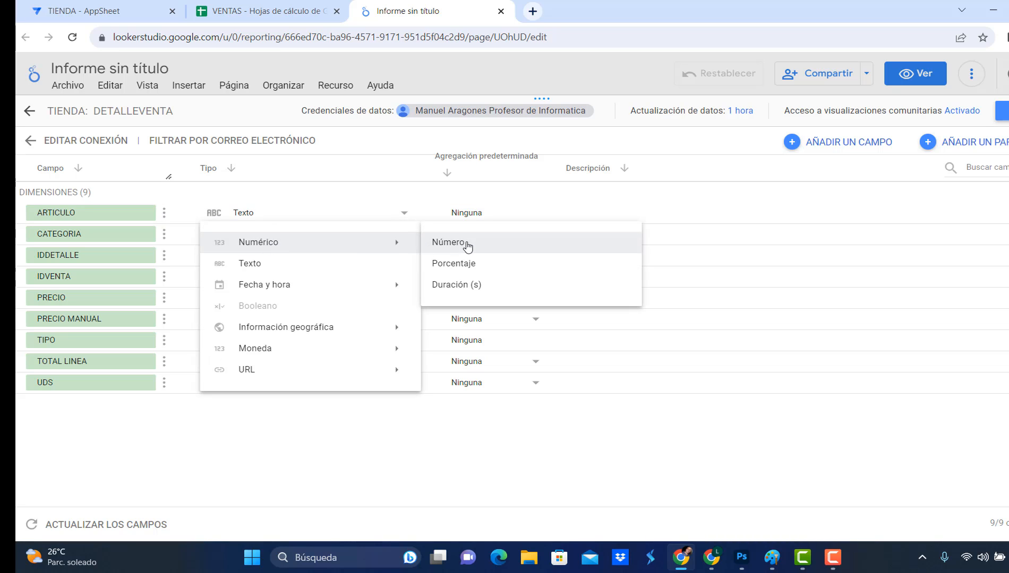
left_click(466, 245)
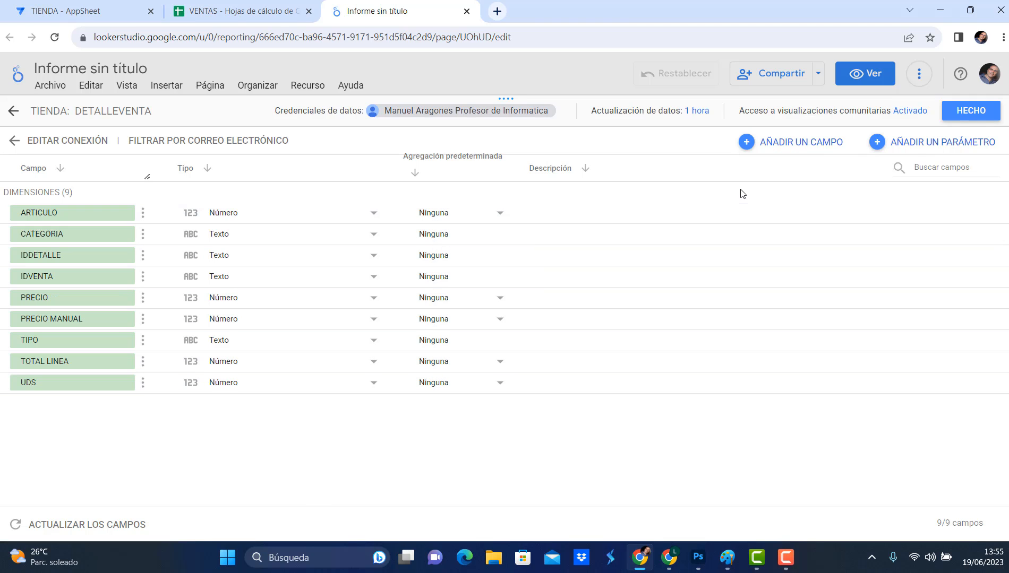
left_click(979, 113)
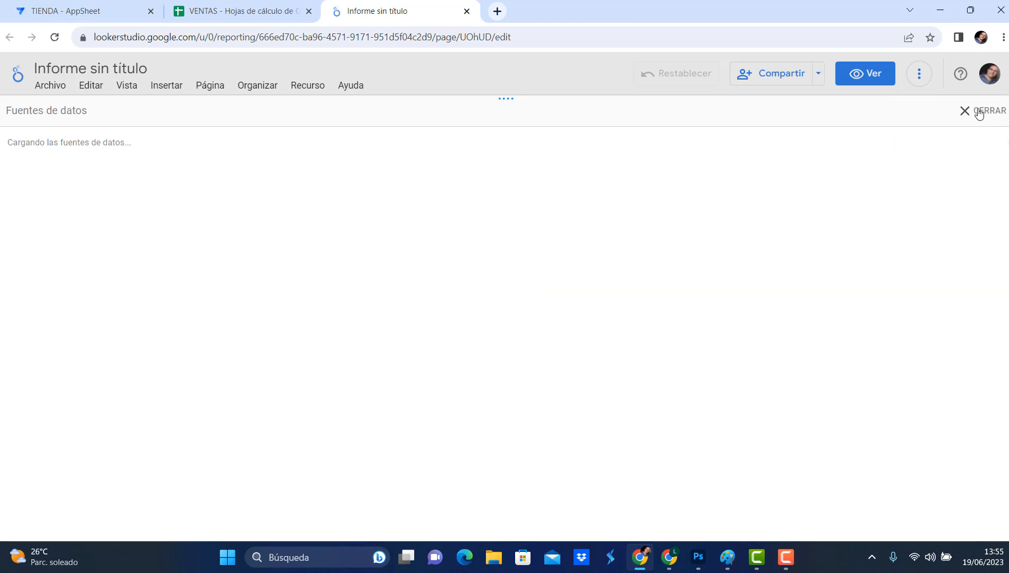
left_click(978, 113)
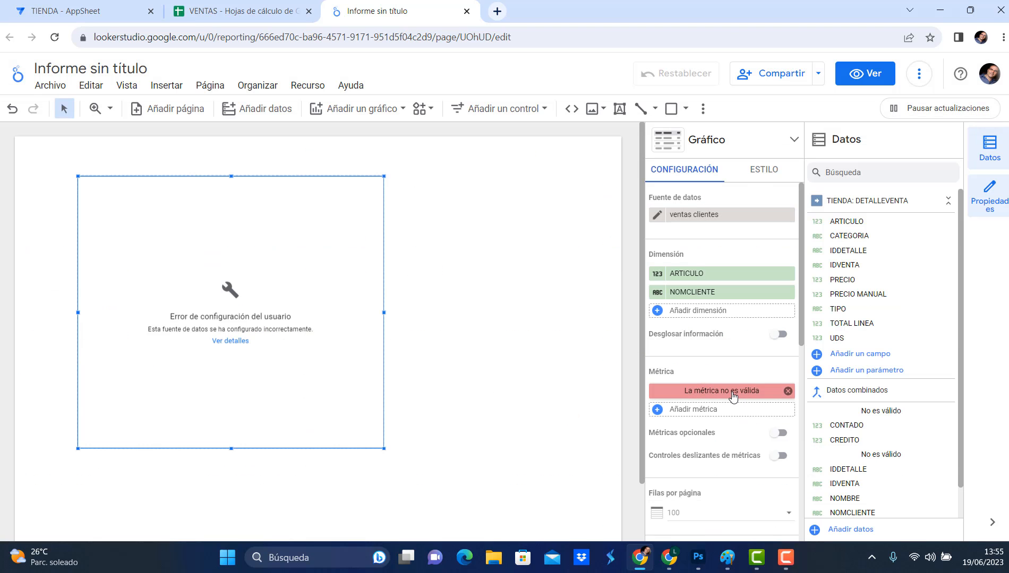
- Remove the table chart's invalid metric and replace its ARTICULO dimension with NOMBRE, ordered after NOMCLIENTE
left_click(787, 390)
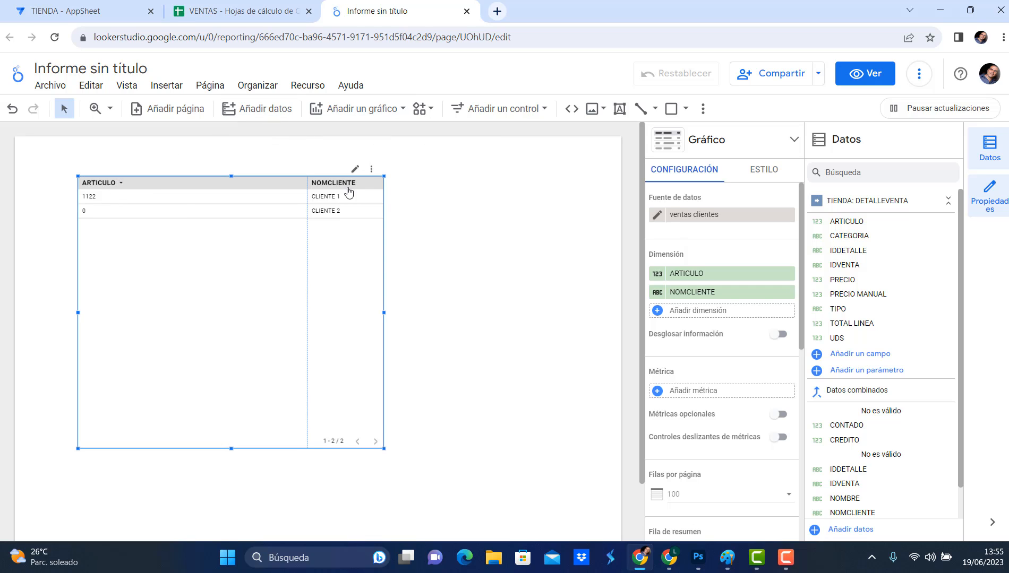
left_click(712, 275)
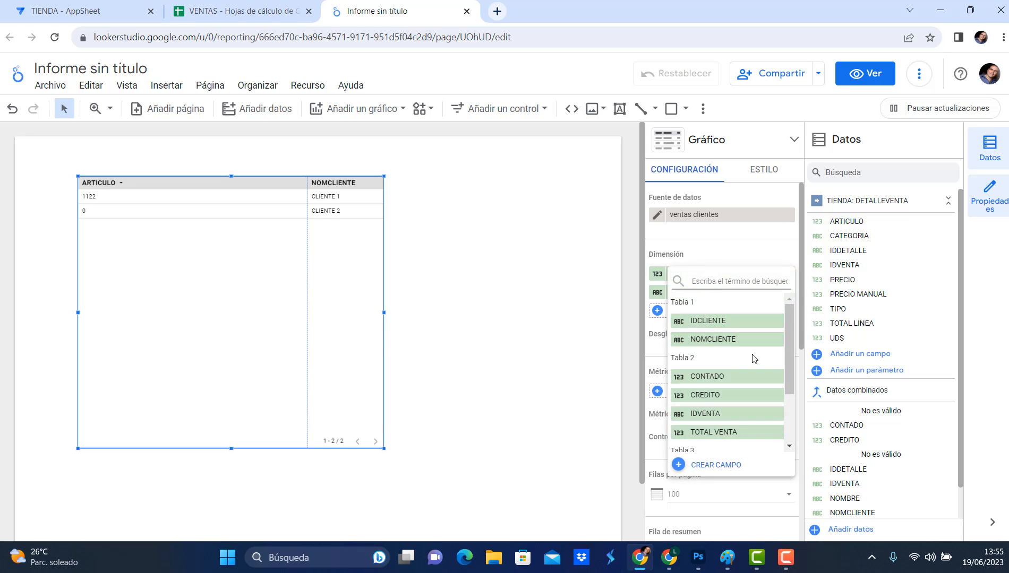
scroll(752, 359, "down", 3)
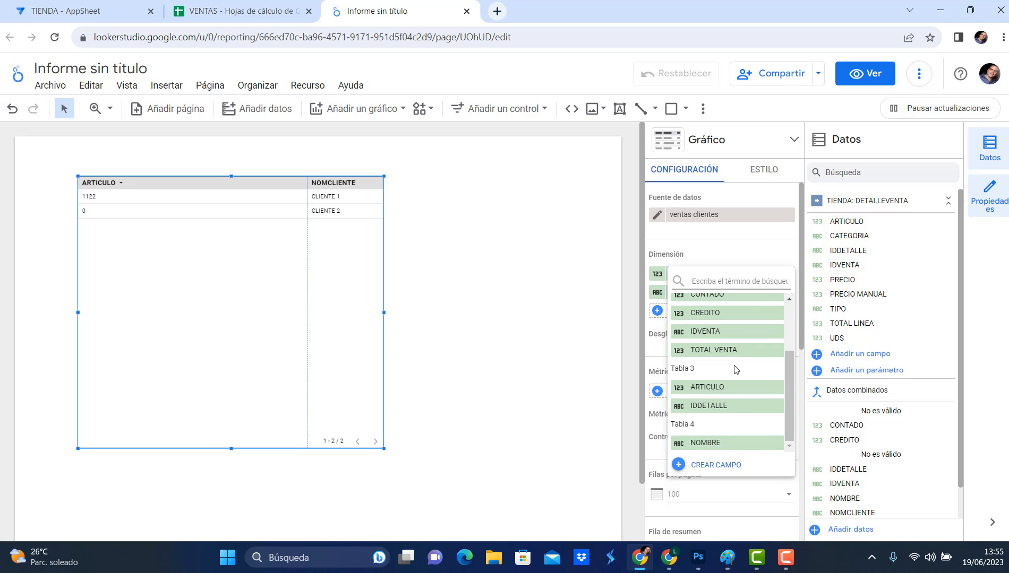
left_click(715, 449)
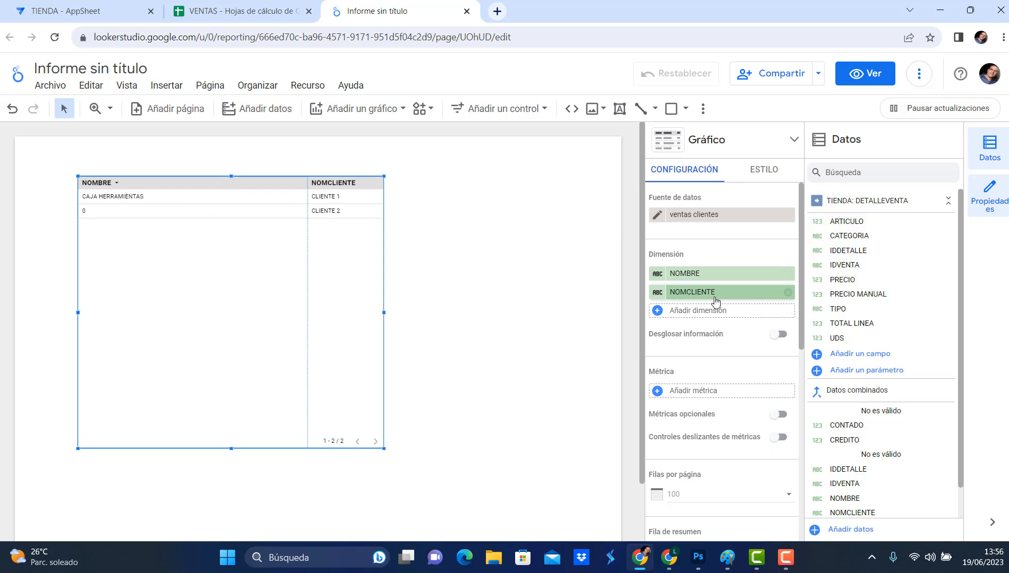
left_click_drag(716, 301, 717, 275)
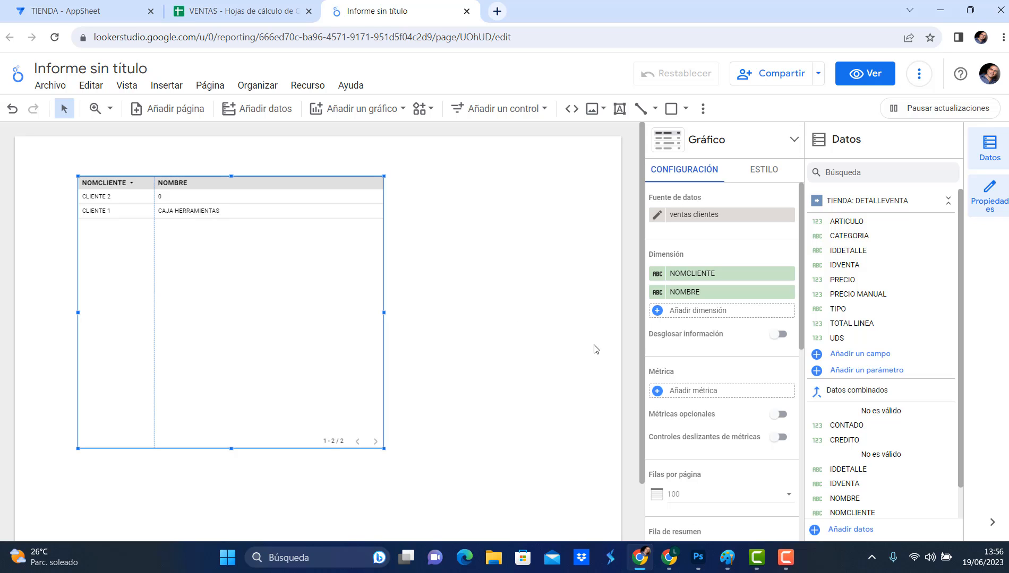
- Add TOTAL LINEA to the Table 3 dimensions of the ventas clientes blend, save it and close the blend editor
left_click(722, 396)
scroll(722, 390, "down", 3)
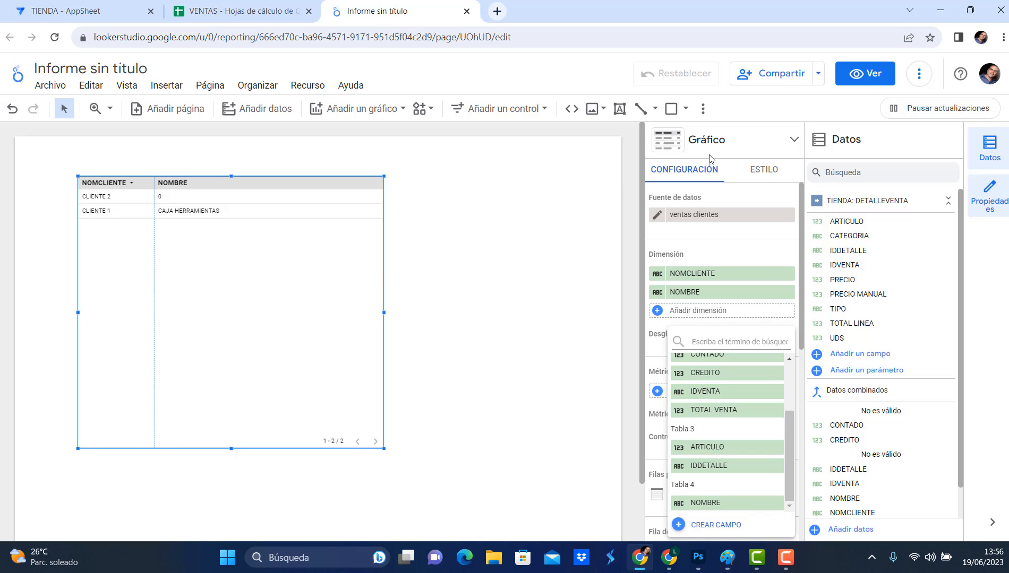
left_click(659, 218)
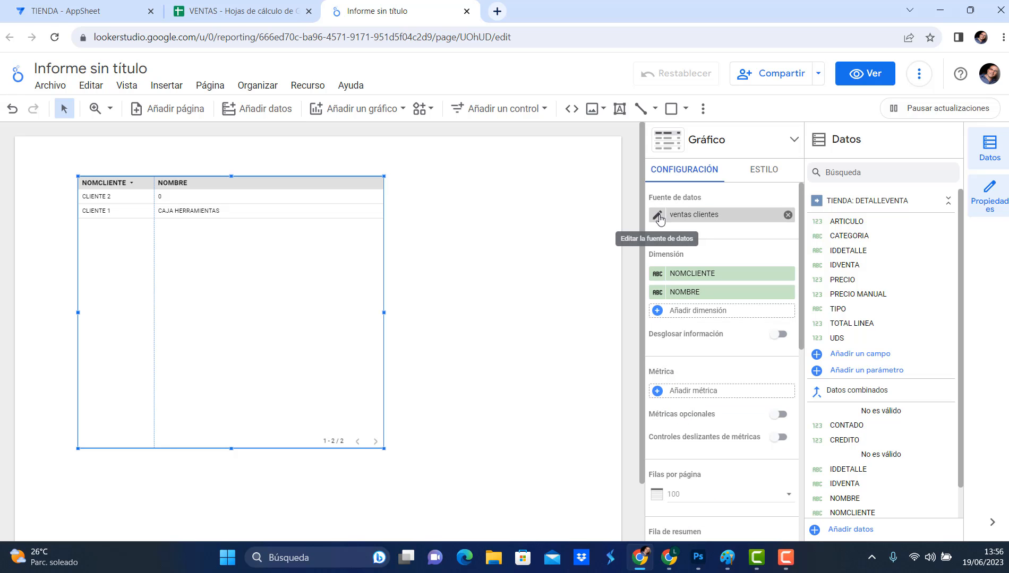
left_click(659, 217)
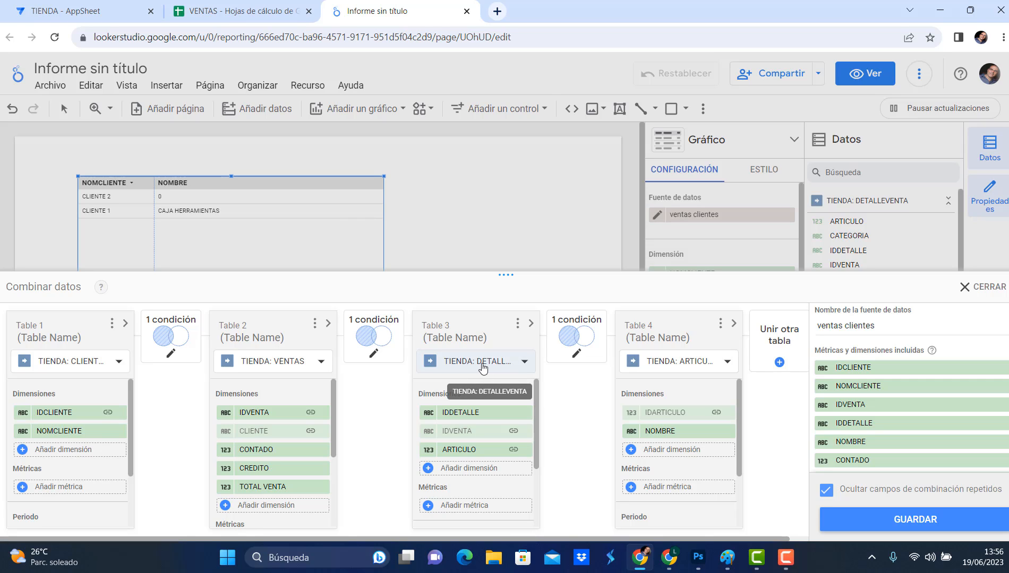
left_click(455, 470)
scroll(455, 483, "down", 1)
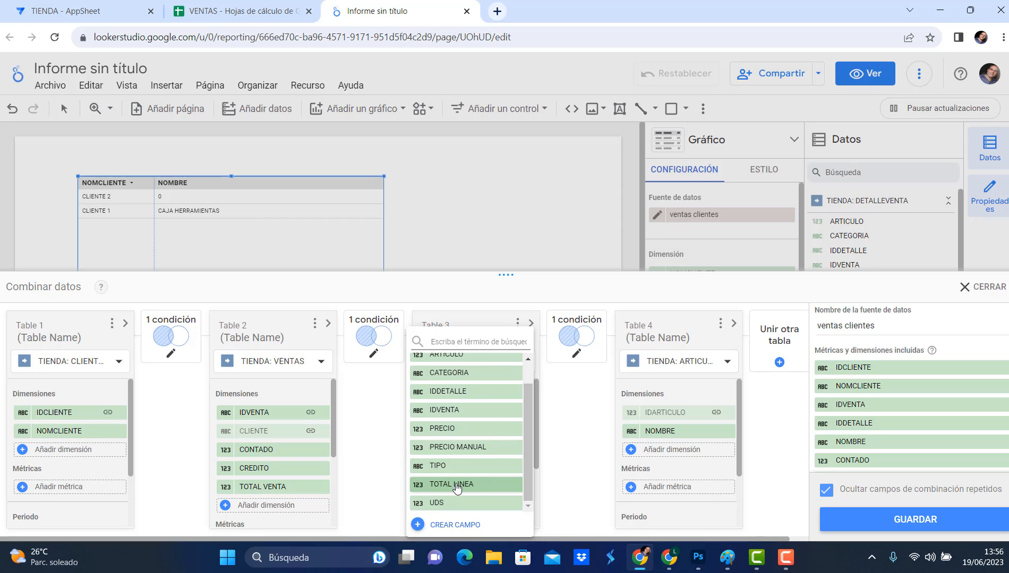
left_click(457, 486)
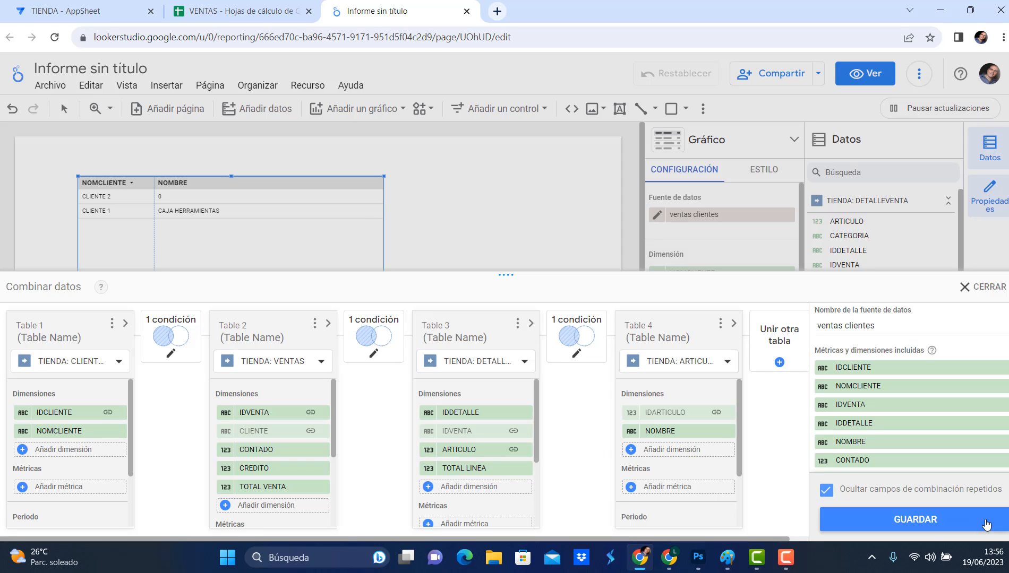
left_click(936, 525)
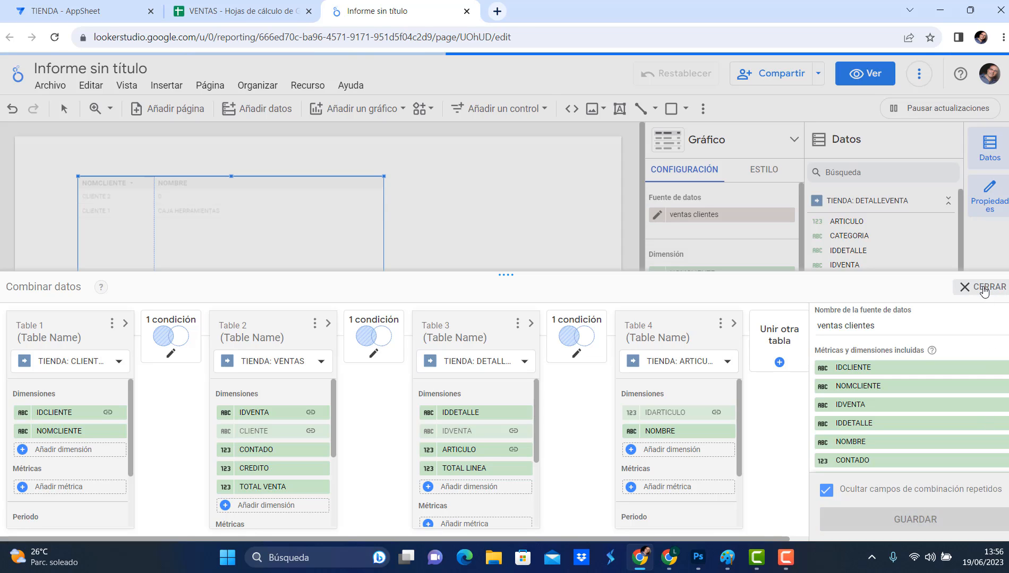
left_click(984, 289)
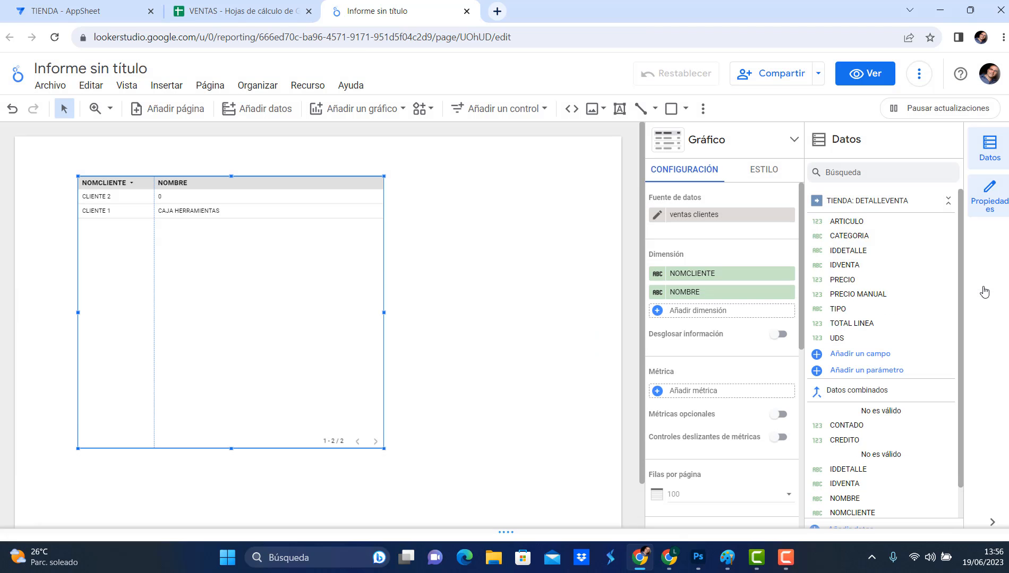
- Add TOTAL LINEA from Tabla 3 as the table chart's metric
left_click(700, 394)
scroll(706, 403, "down", 3)
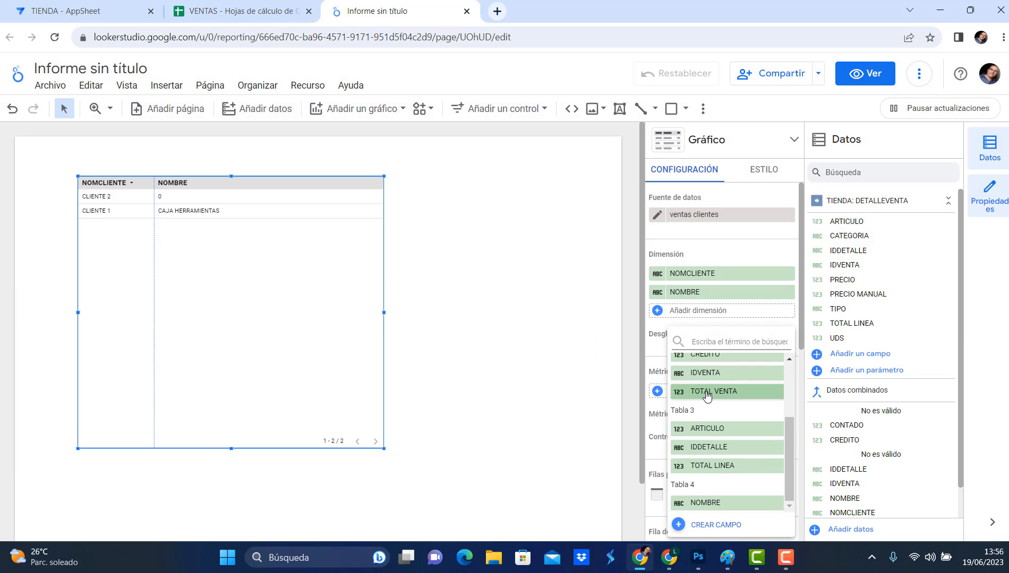
left_click(729, 468)
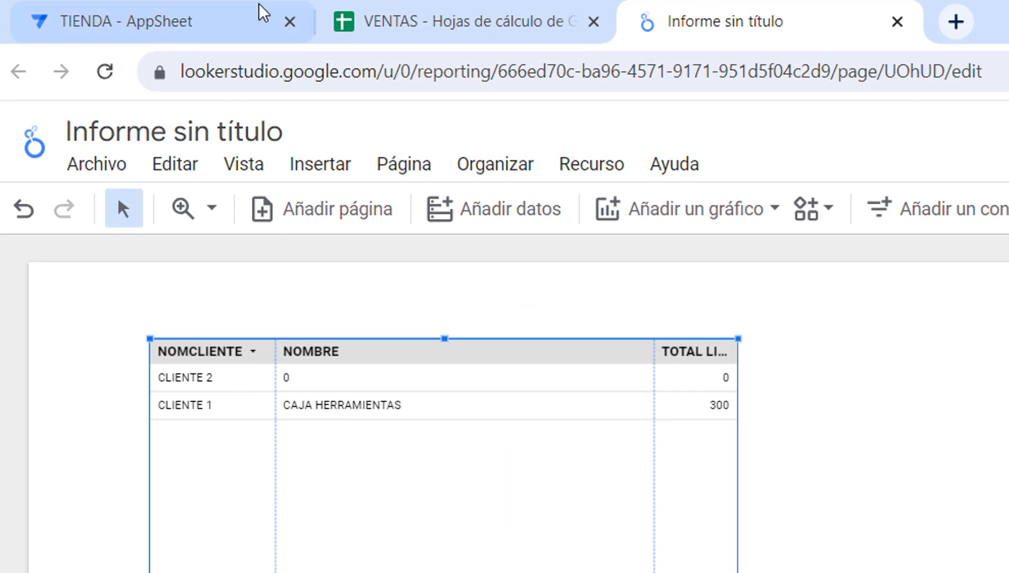
- Switch to the TIENDA app in AppSheet, open the CLIENTE 1 sale for editing and check its CAJA HERRAMIENTAS line
left_click(198, 20)
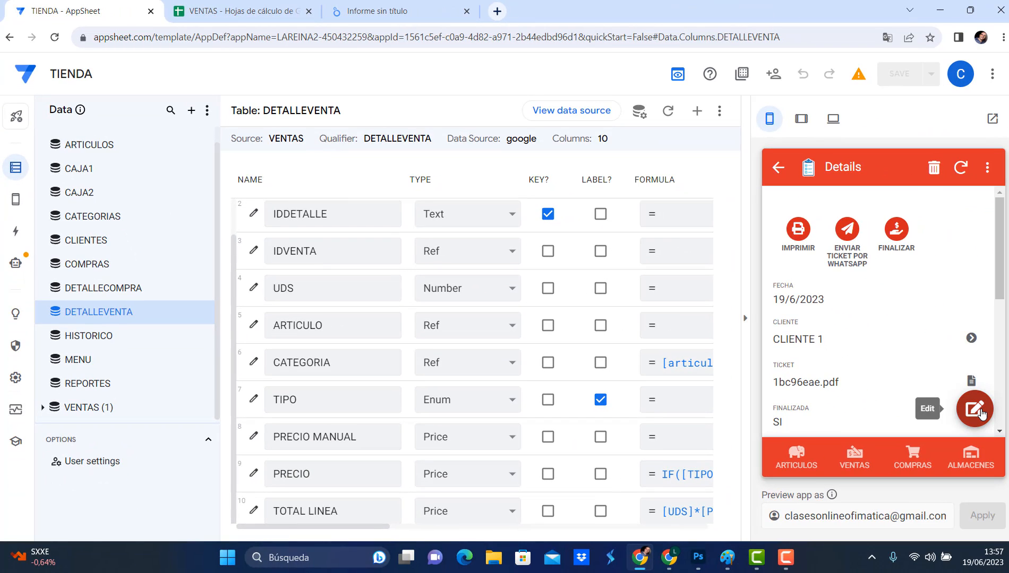
left_click(987, 416)
scroll(867, 293, "down", 8)
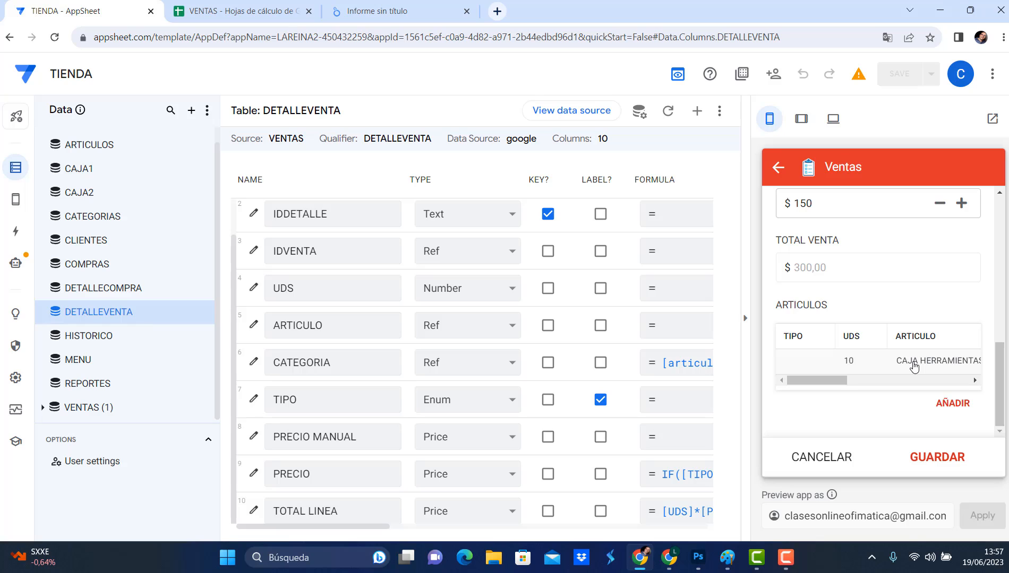
left_click(913, 366)
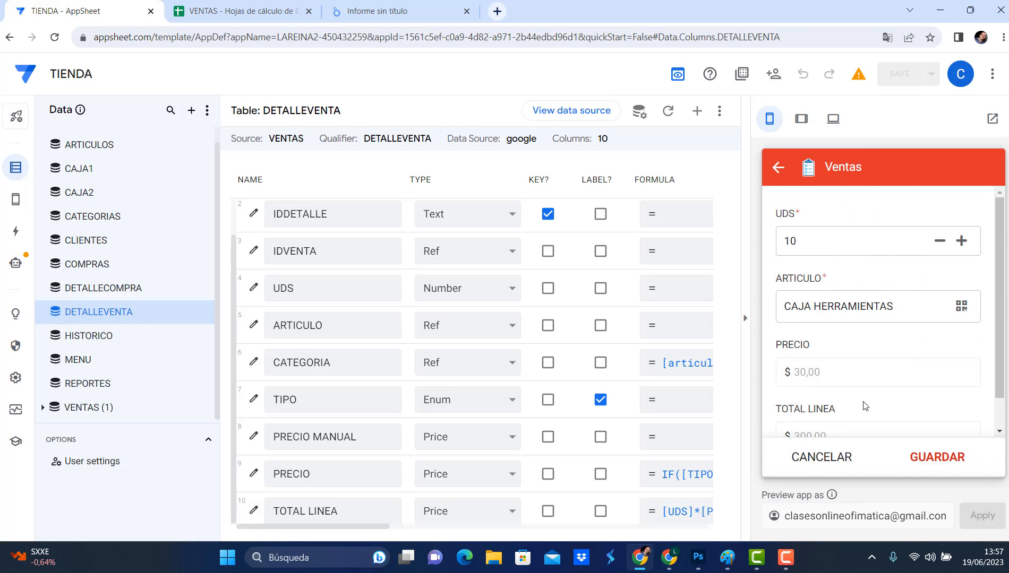
left_click(822, 469)
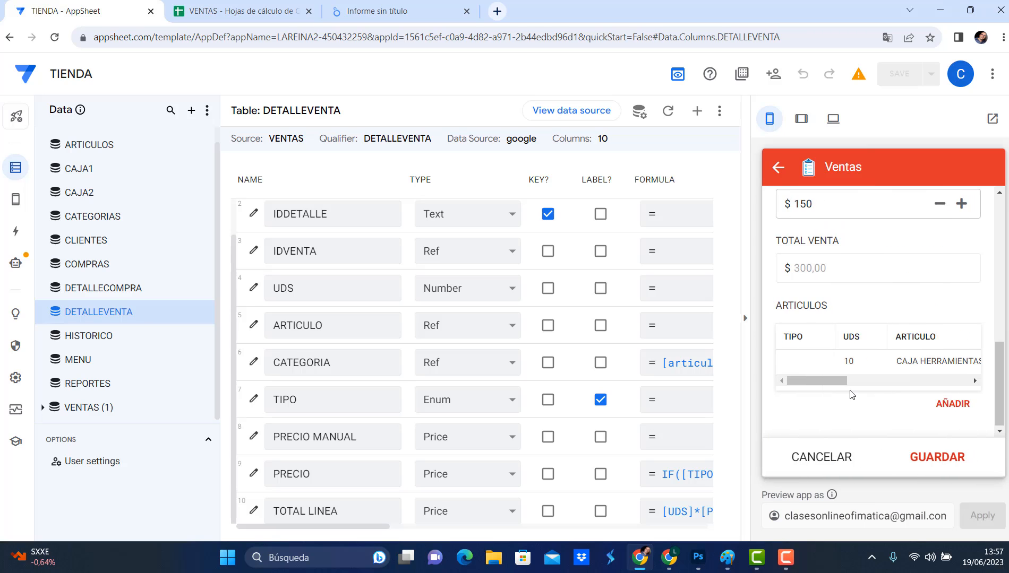
- Add a line for 5 units of Disco de corte to the CLIENTE 1 sale and save it
left_click(955, 405)
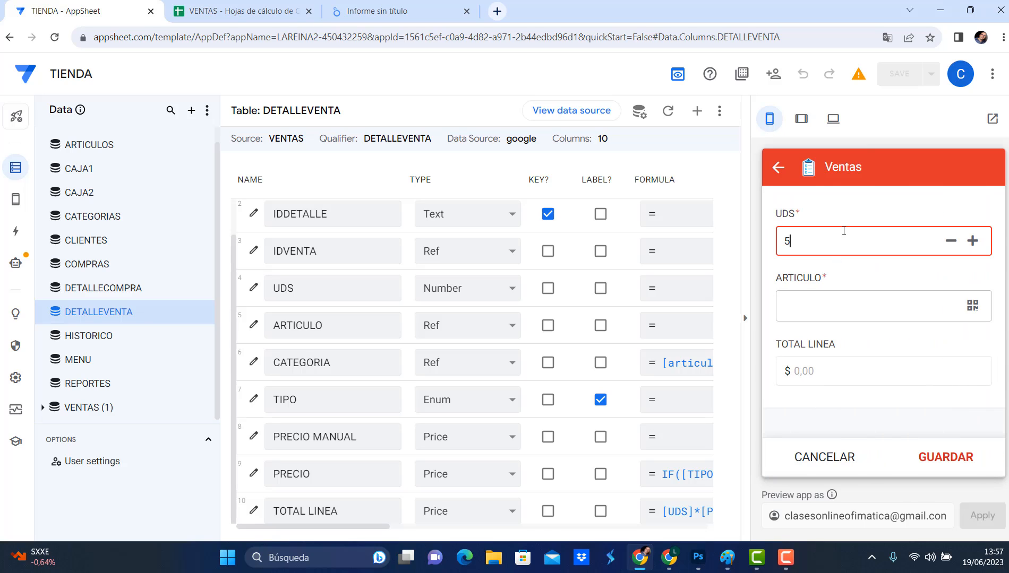
left_click(873, 310)
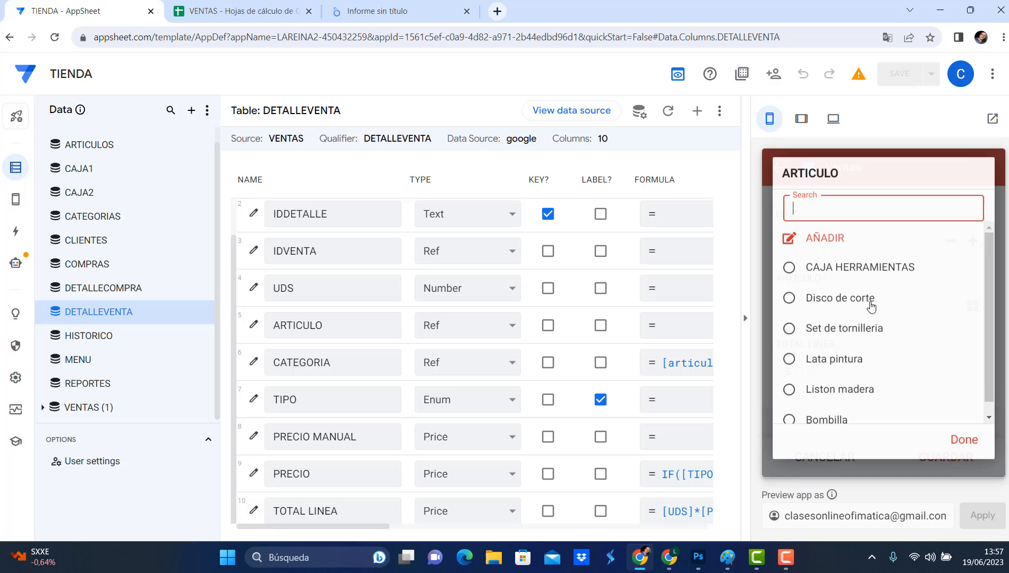
left_click(829, 300)
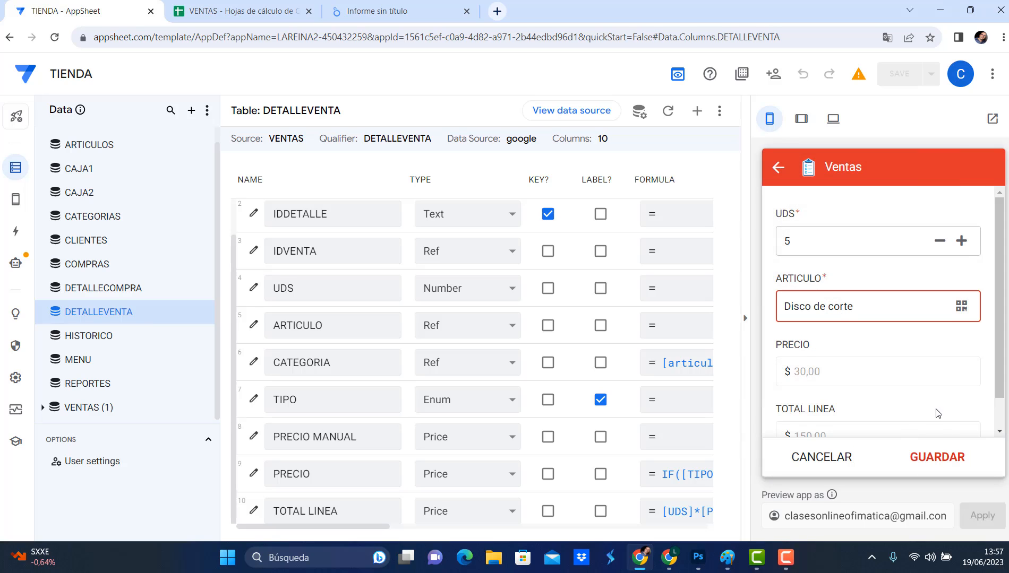
scroll(910, 410, "down", 1)
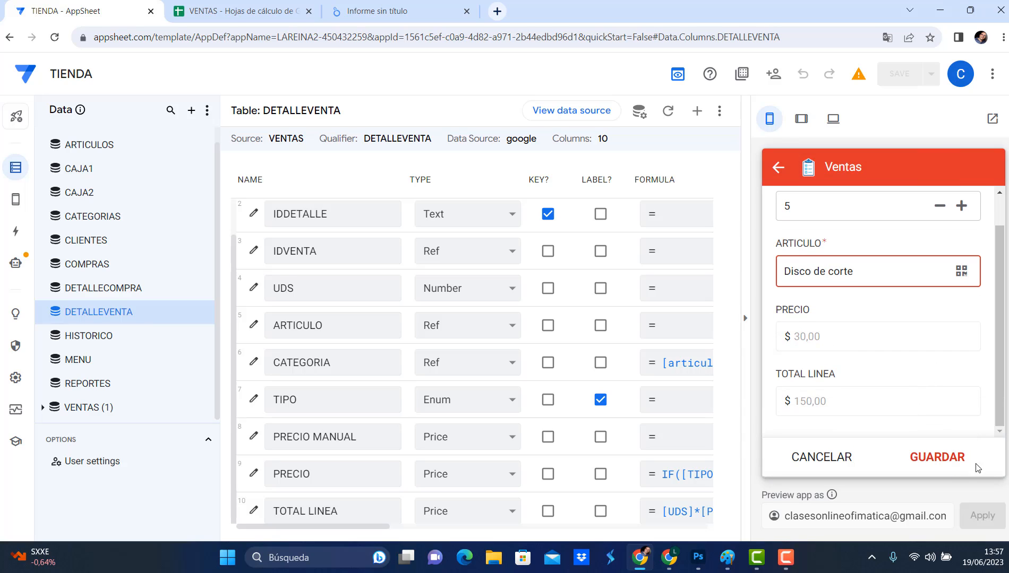
left_click(943, 459)
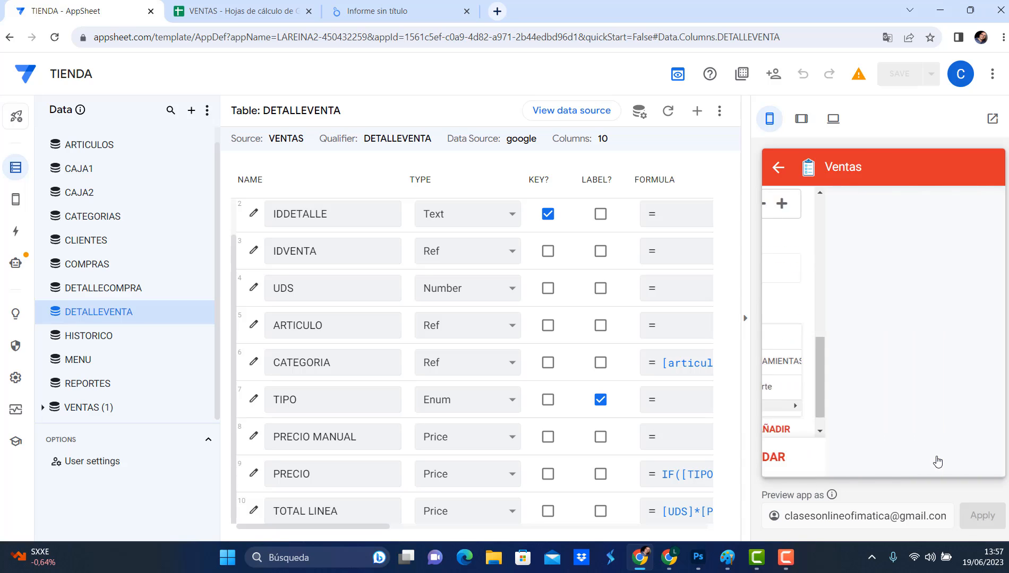
- Switch back to the Looker Studio report and refresh its data
left_click(361, 14)
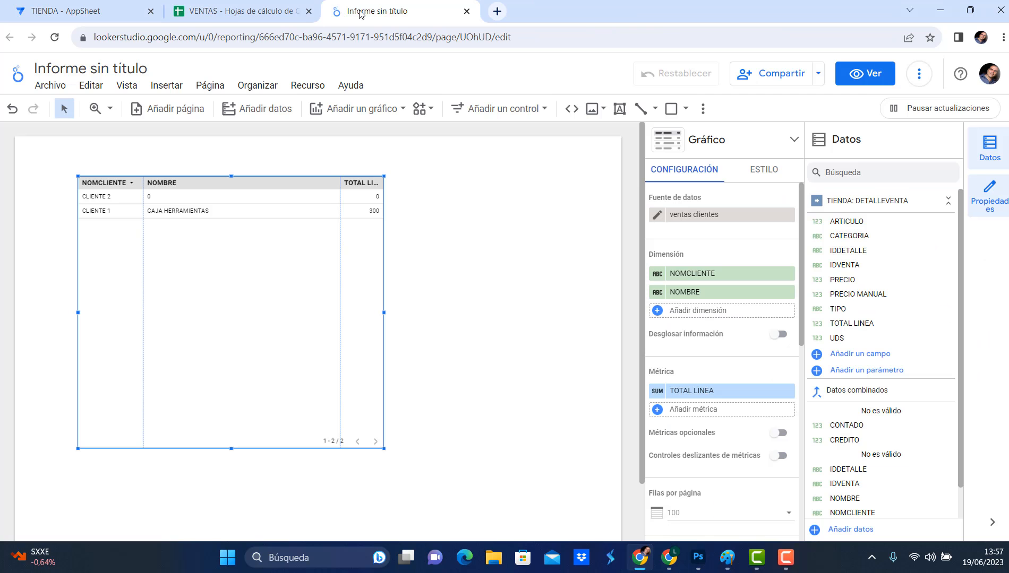
left_click(920, 75)
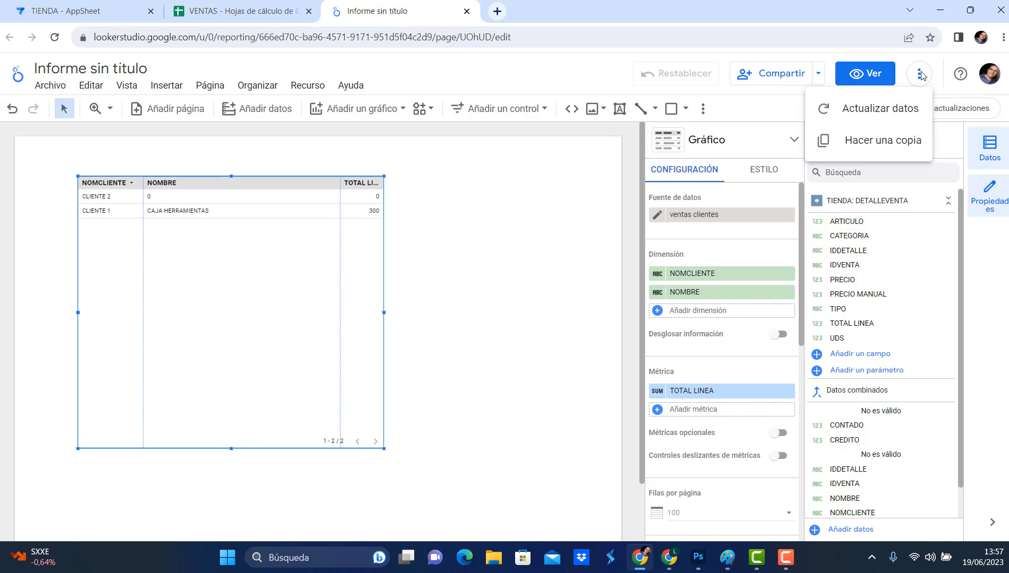
left_click(898, 109)
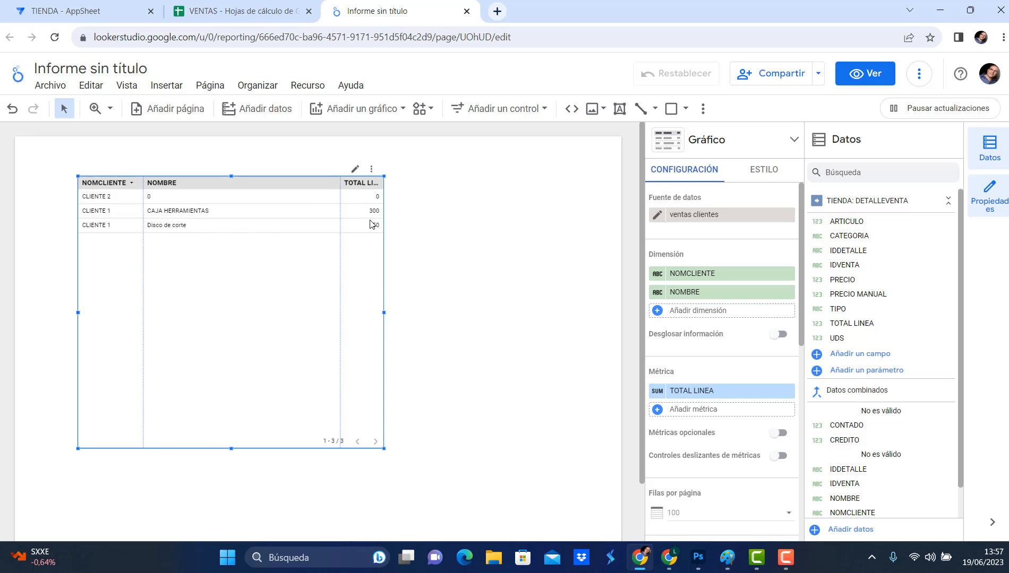
- Switch to the TIENDA app in AppSheet, check the CLIENTE 1 sale's line totals, and return to the Looker Studio report
left_click(85, 11)
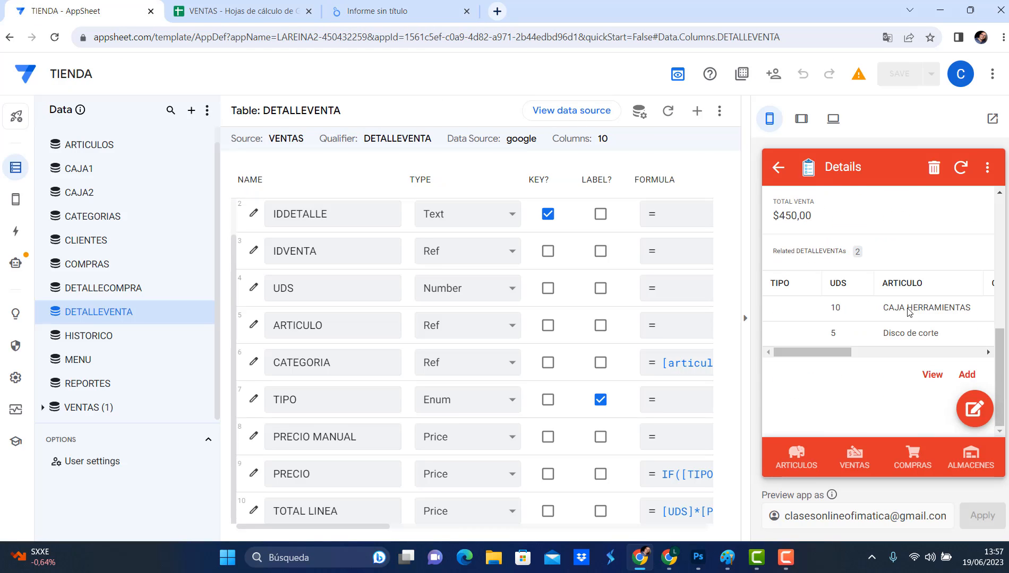
left_click_drag(833, 352, 959, 357)
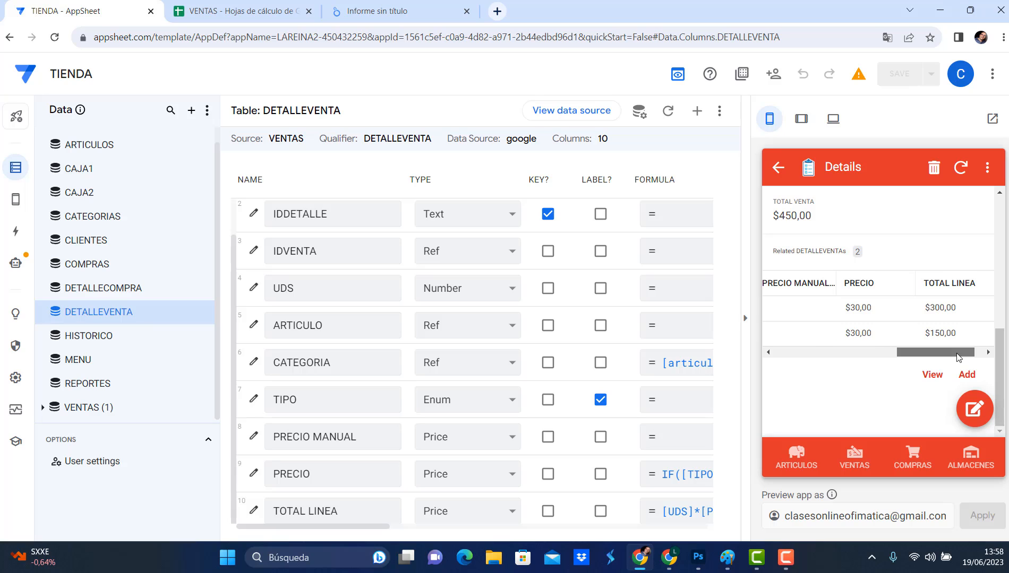
left_click(377, 11)
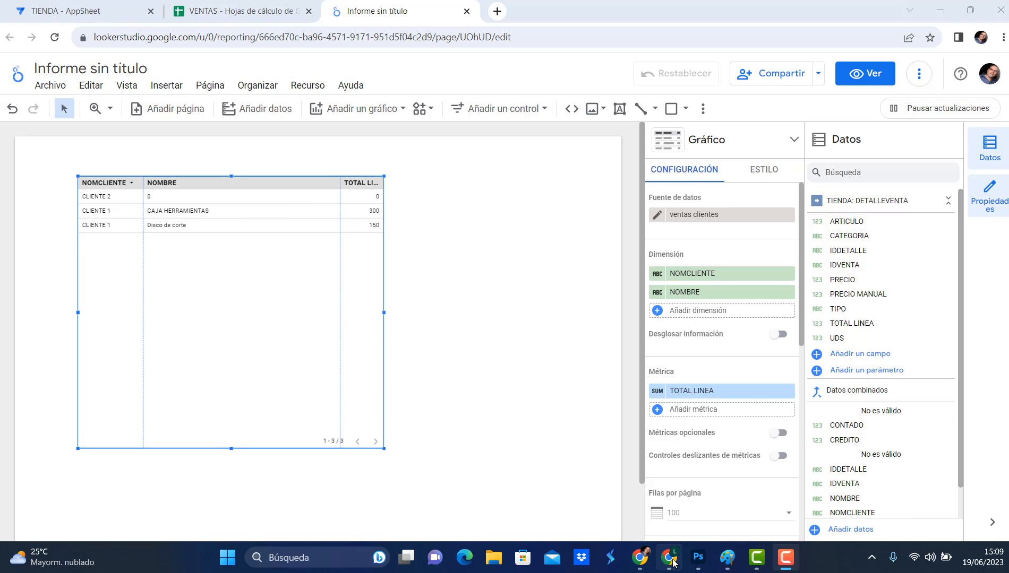
- Switch to the LA REINA app in AppSheet, go to its REPORTES view and open the linked Looker Studio report
mouse_move(644, 562)
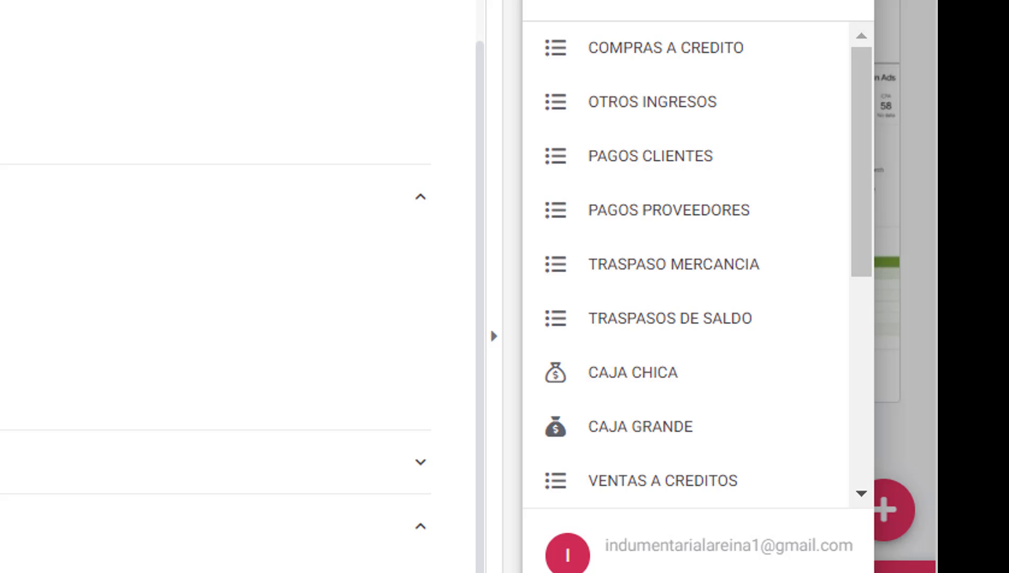
scroll(697, 292, "down", 1)
scroll(701, 303, "down", 5)
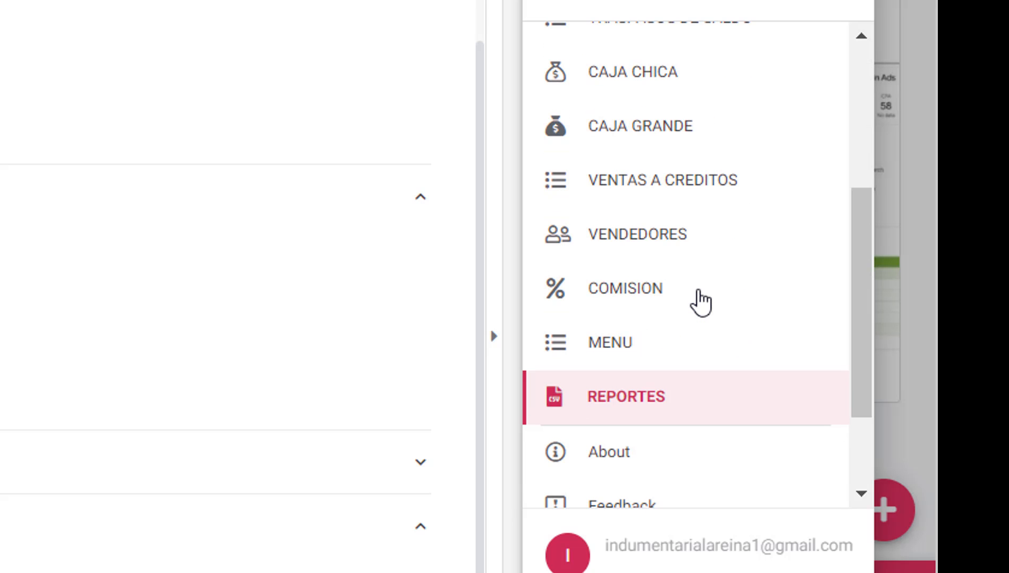
scroll(699, 301, "down", 2)
scroll(690, 318, "up", 2)
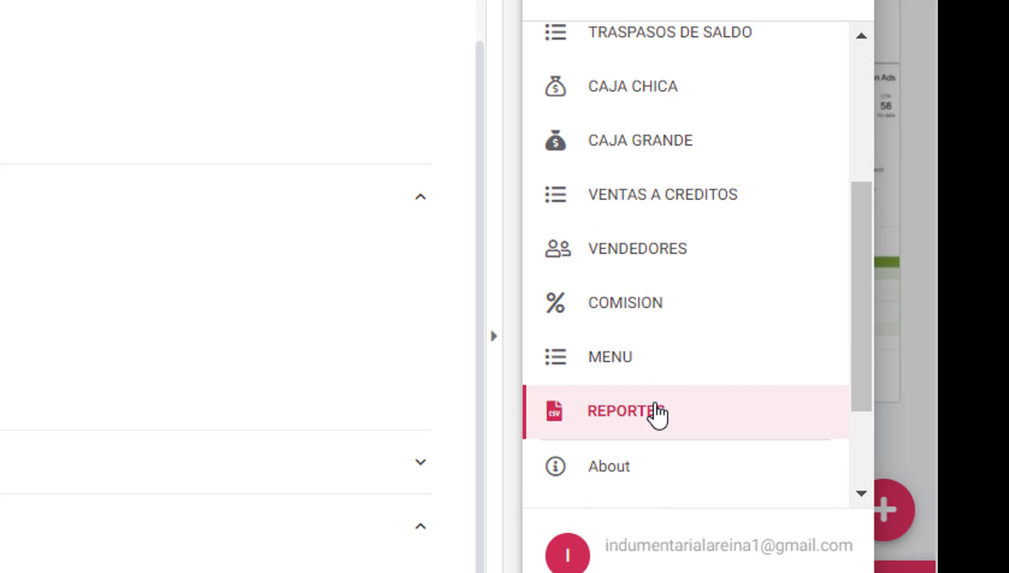
left_click(655, 412)
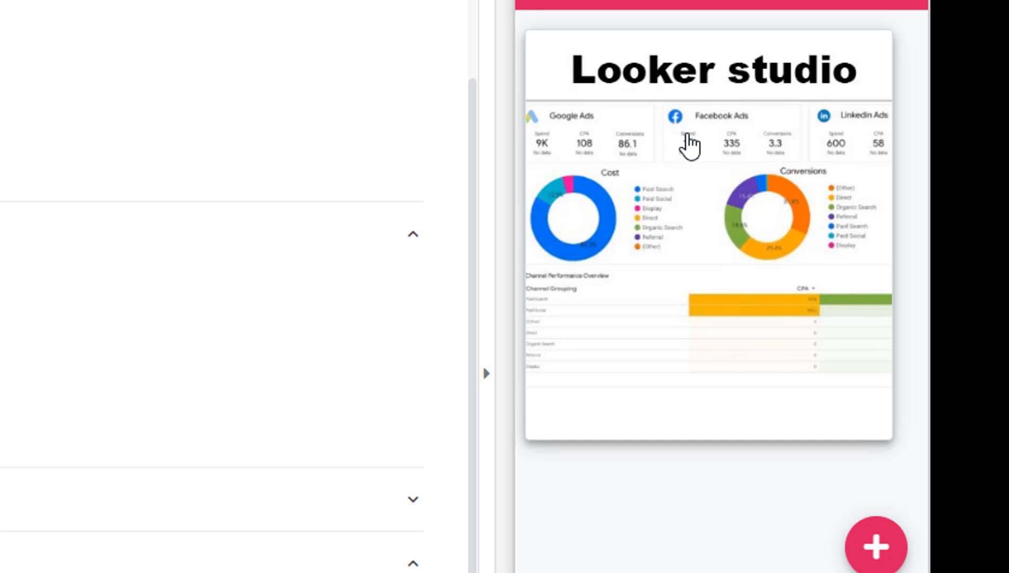
left_click(688, 135)
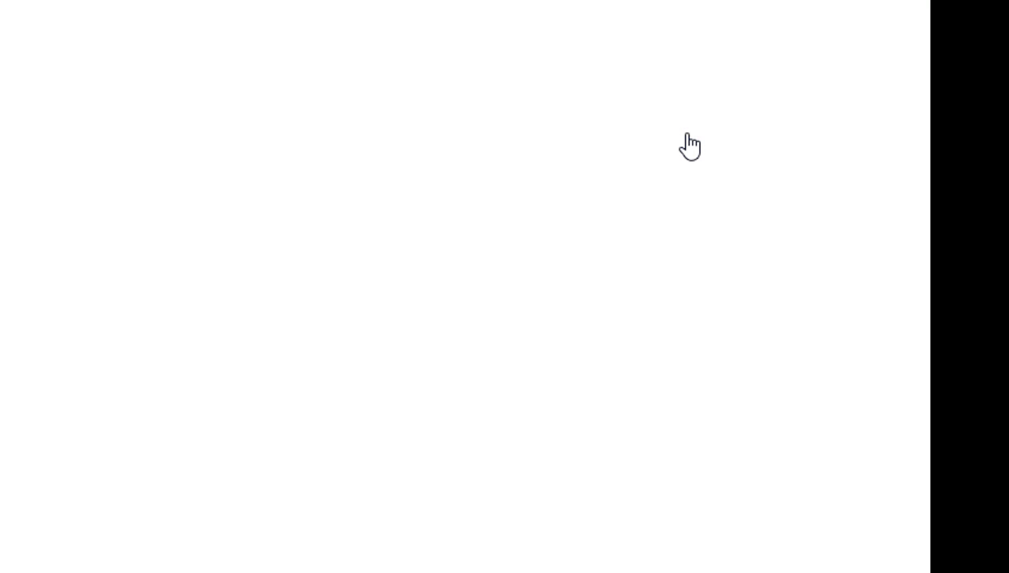
- Examine the VENTAS report's tables for client sales, categories, operating expenses, supplier purchases and balance transfers, plus its total scorecards
scroll(584, 178, "down", 1)
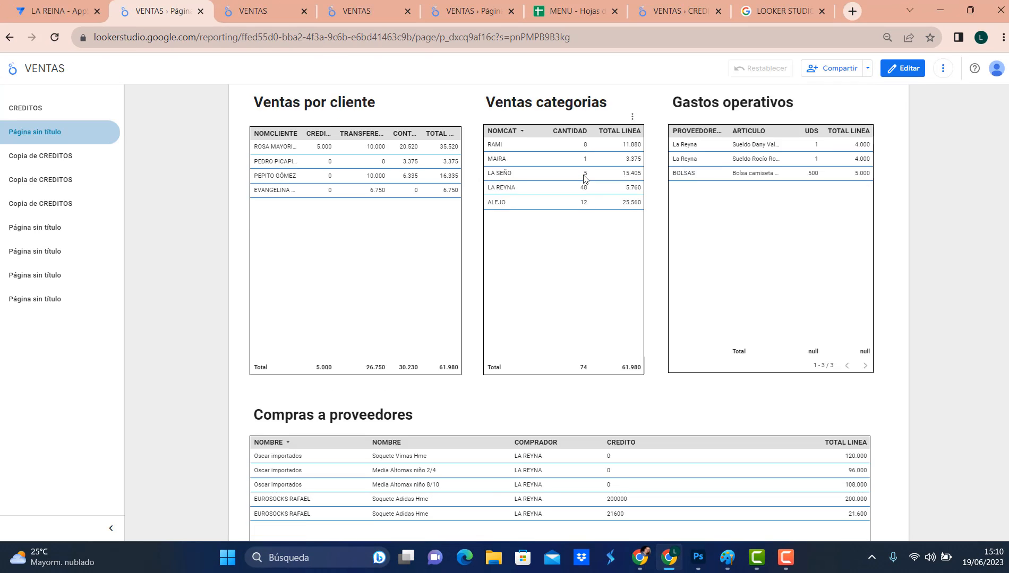
scroll(584, 178, "down", 5)
scroll(584, 178, "up", 5)
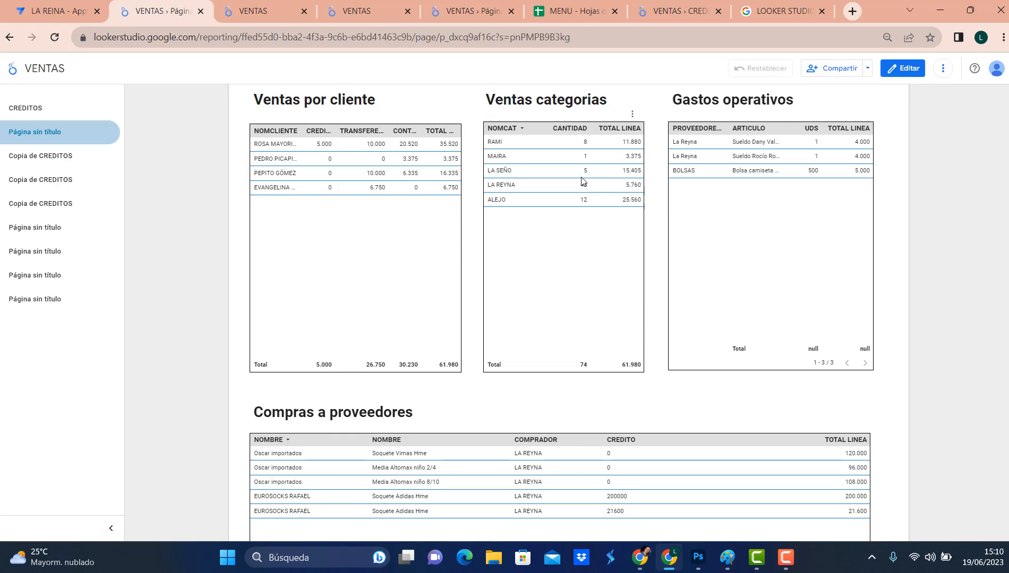
scroll(583, 182, "down", 8)
scroll(583, 182, "up", 9)
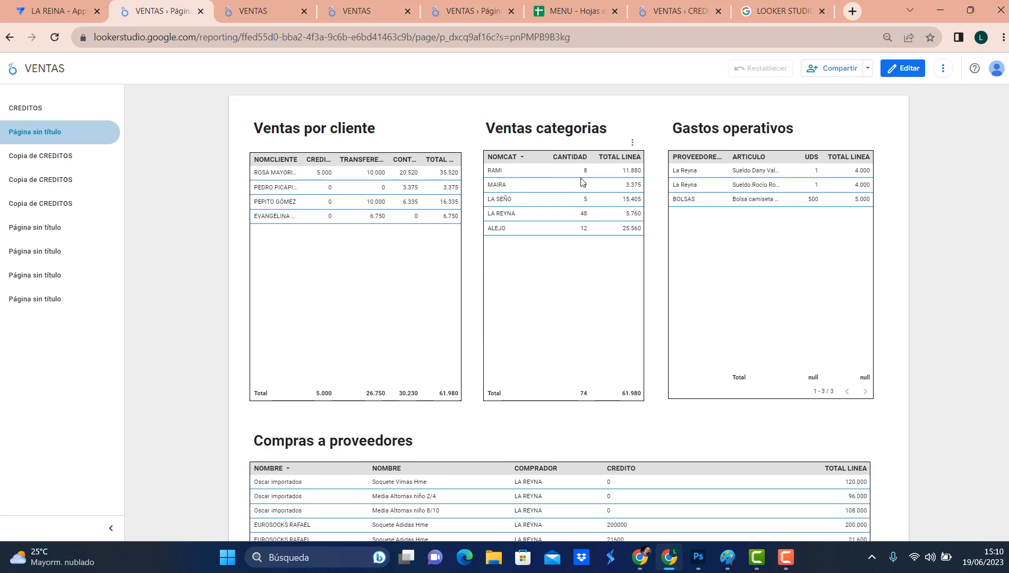
scroll(582, 182, "down", 5)
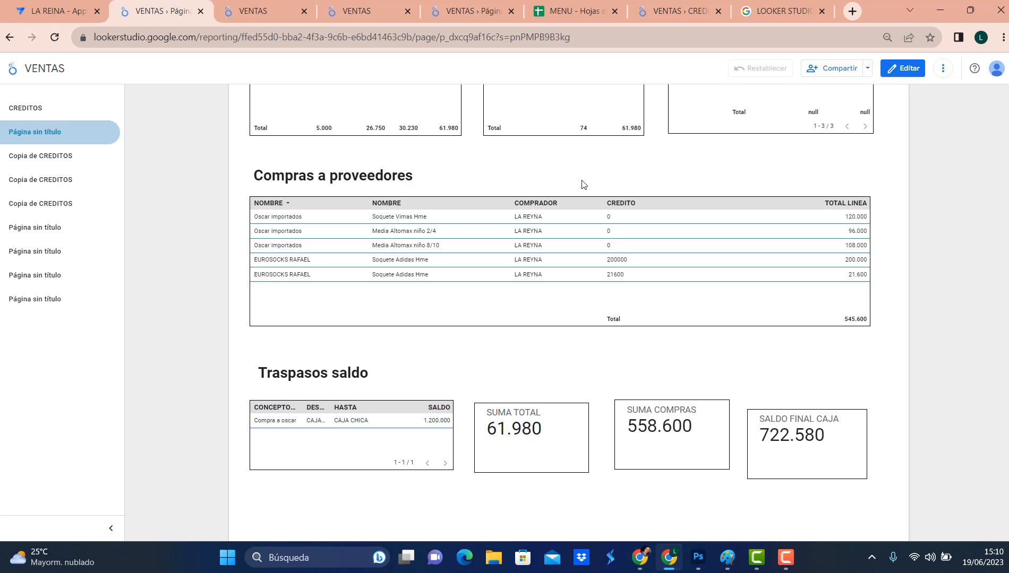
scroll(586, 195, "up", 3)
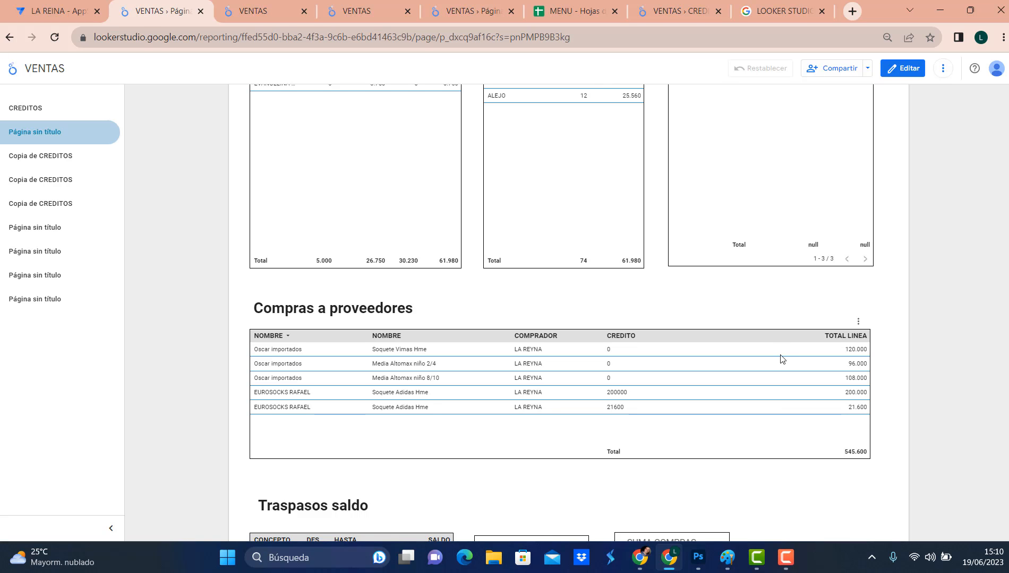
scroll(580, 178, "up", 2)
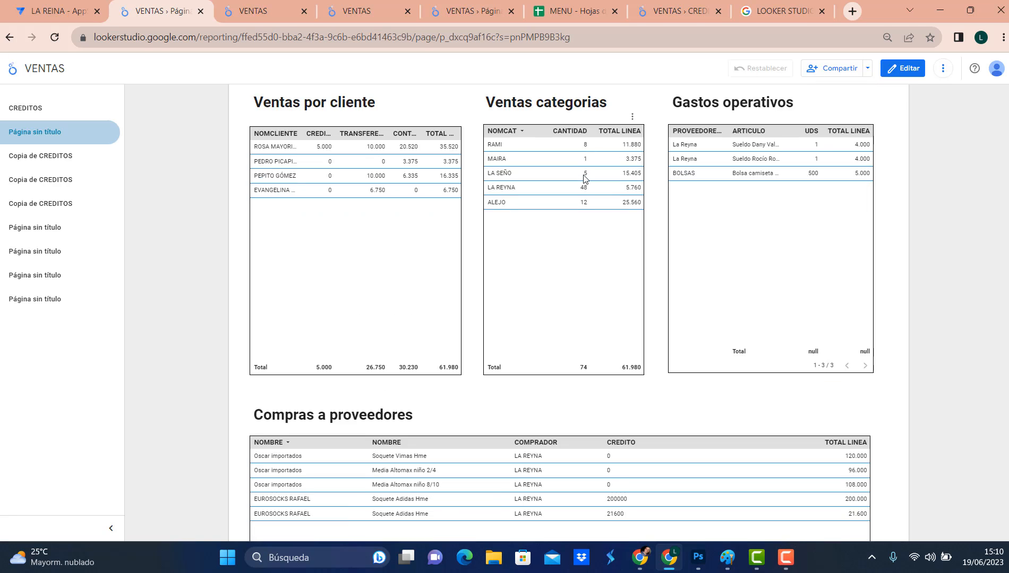
scroll(584, 178, "down", 7)
scroll(583, 179, "up", 7)
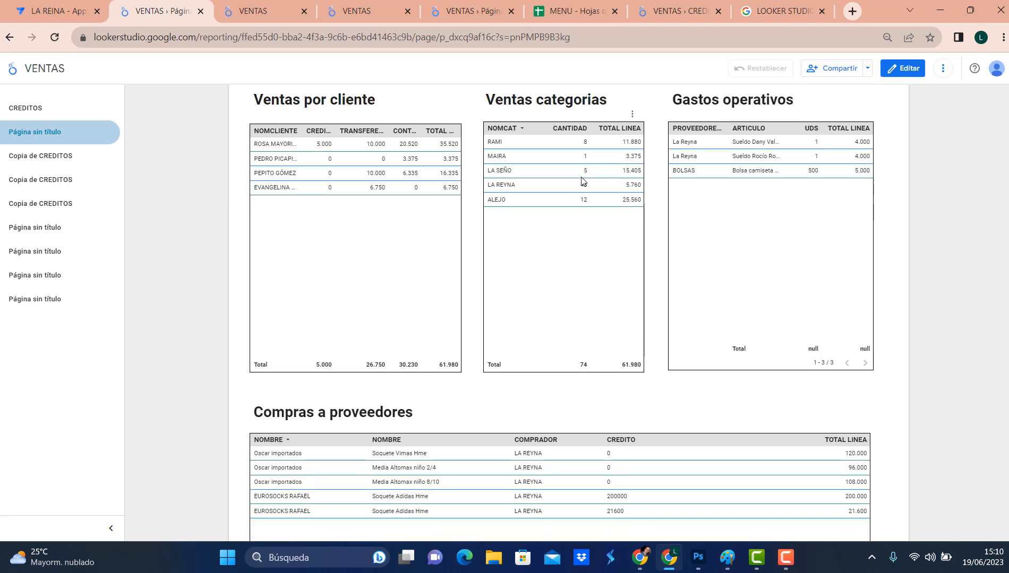
scroll(583, 181, "down", 6)
scroll(581, 180, "up", 7)
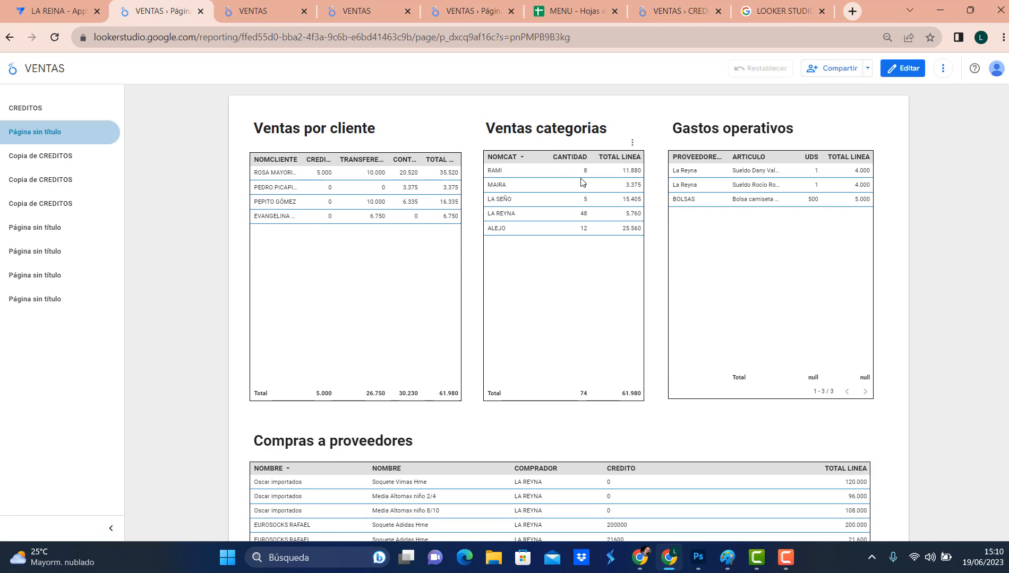
scroll(582, 182, "down", 5)
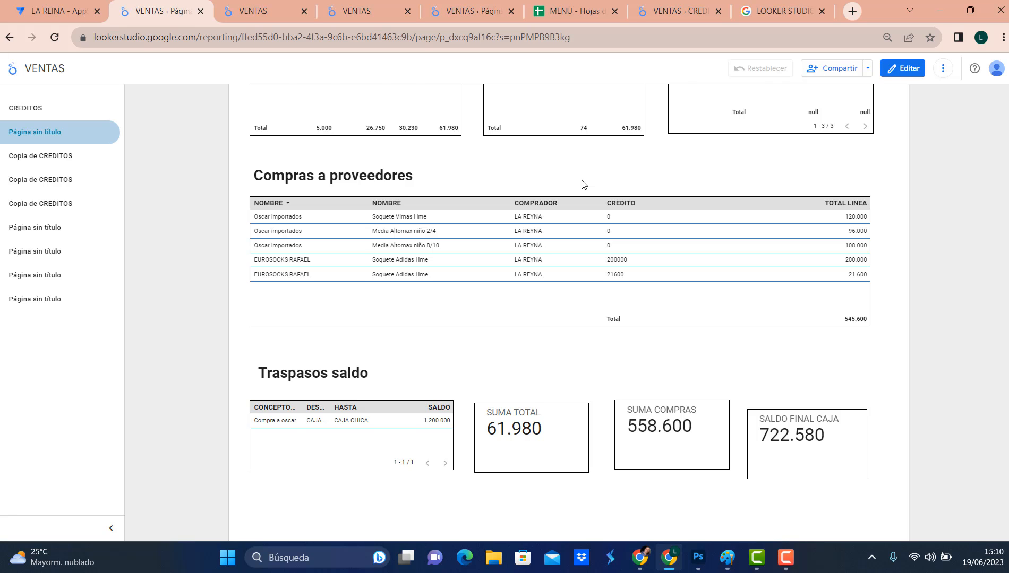
scroll(582, 183, "up", 2)
scroll(584, 178, "up", 2)
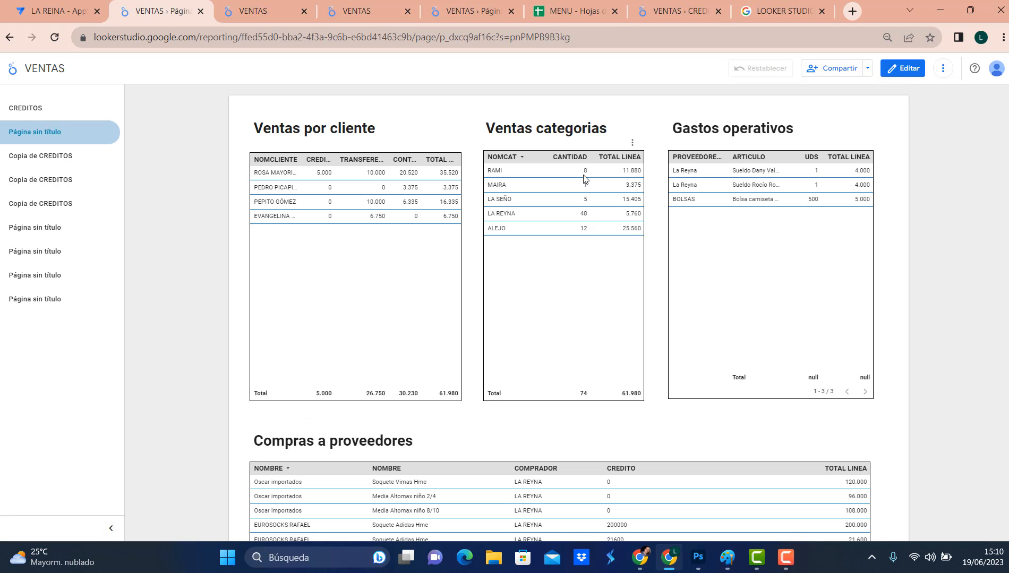
scroll(584, 179, "down", 6)
scroll(582, 180, "up", 6)
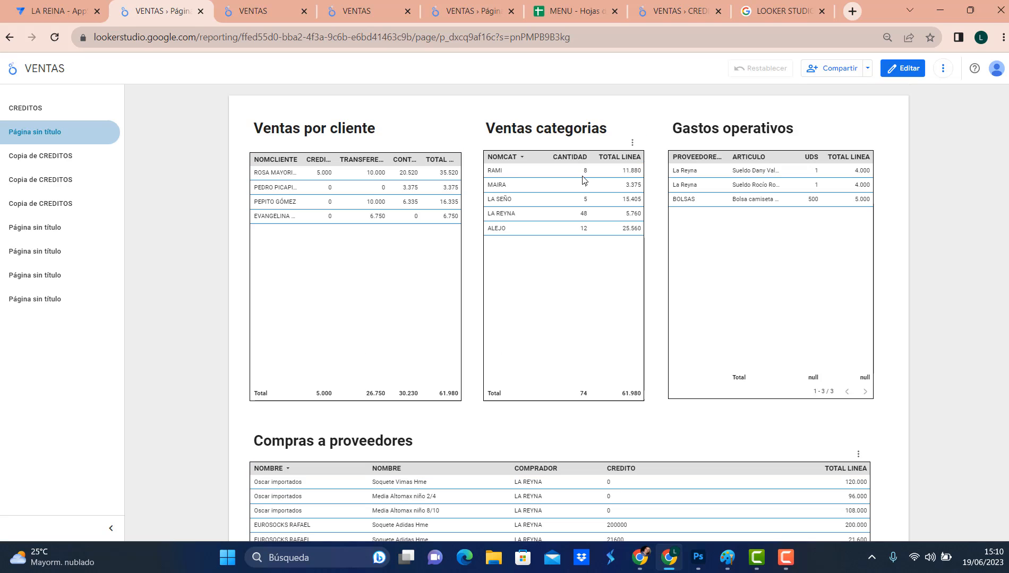
scroll(583, 179, "down", 2)
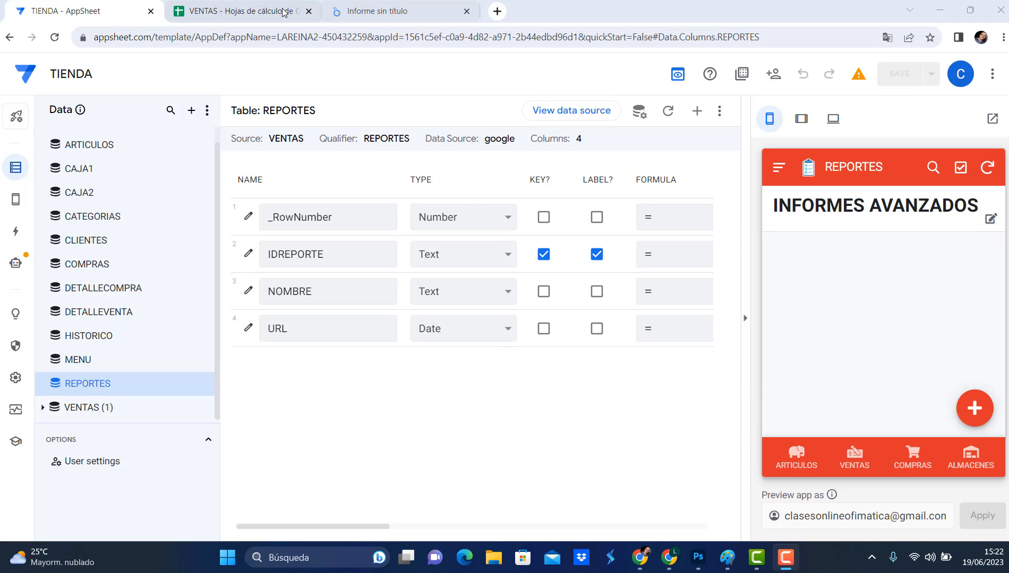
- Switch to the VENTAS spreadsheet and widen the NOMBRE column on the REPORTES sheet to fit its text
left_click(253, 14)
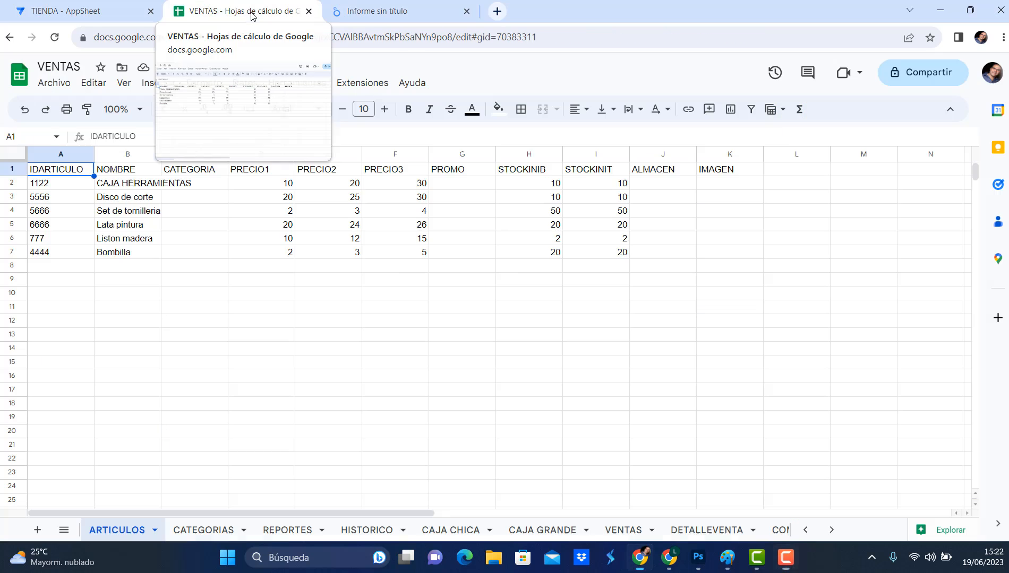
left_click(269, 531)
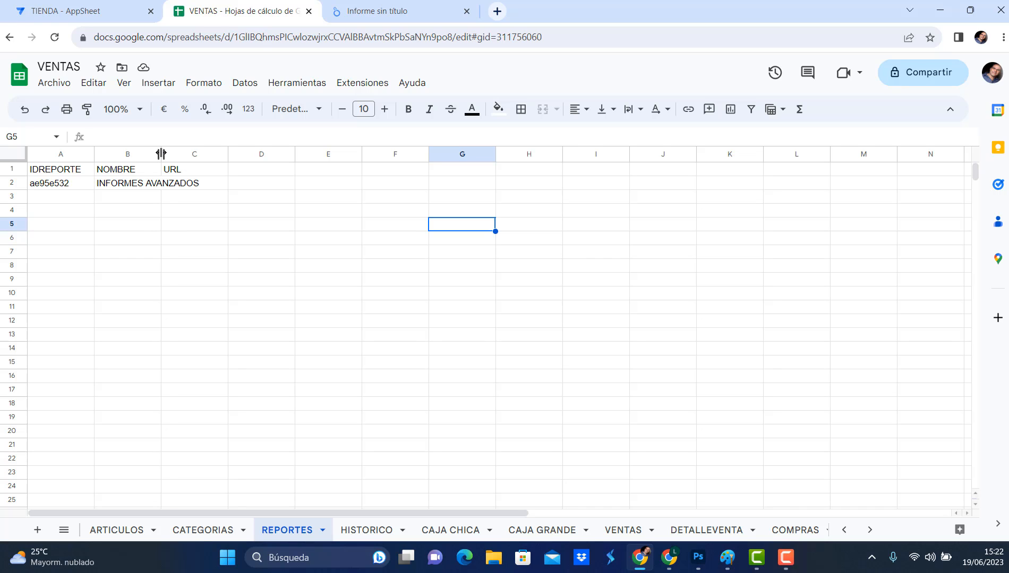
left_click_drag(161, 154, 219, 154)
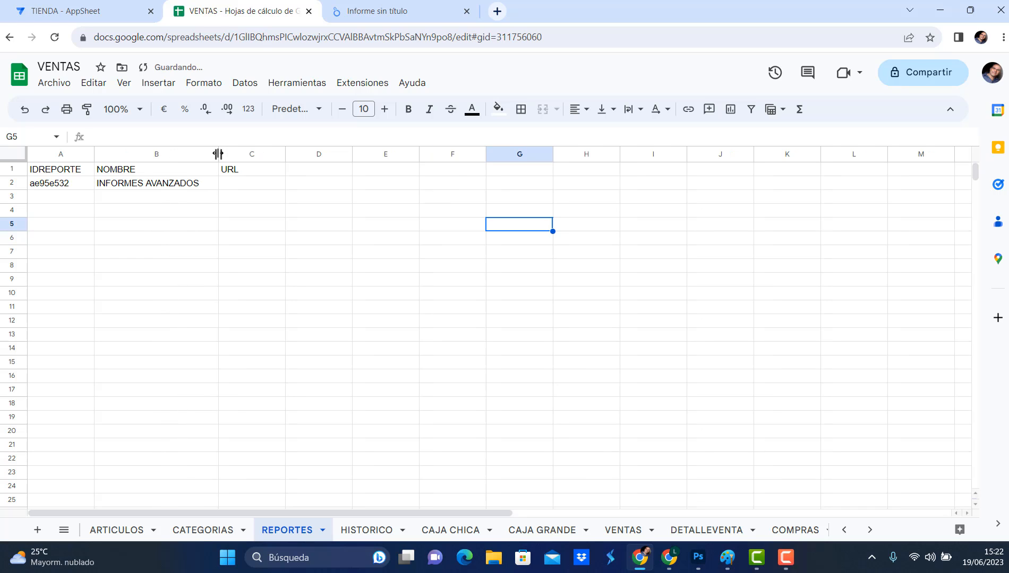
- Switch back to the TIENDA app in AppSheet, review the REPORTES view's settings and check the INFORMES AVANZADOS record's details
left_click(77, 15)
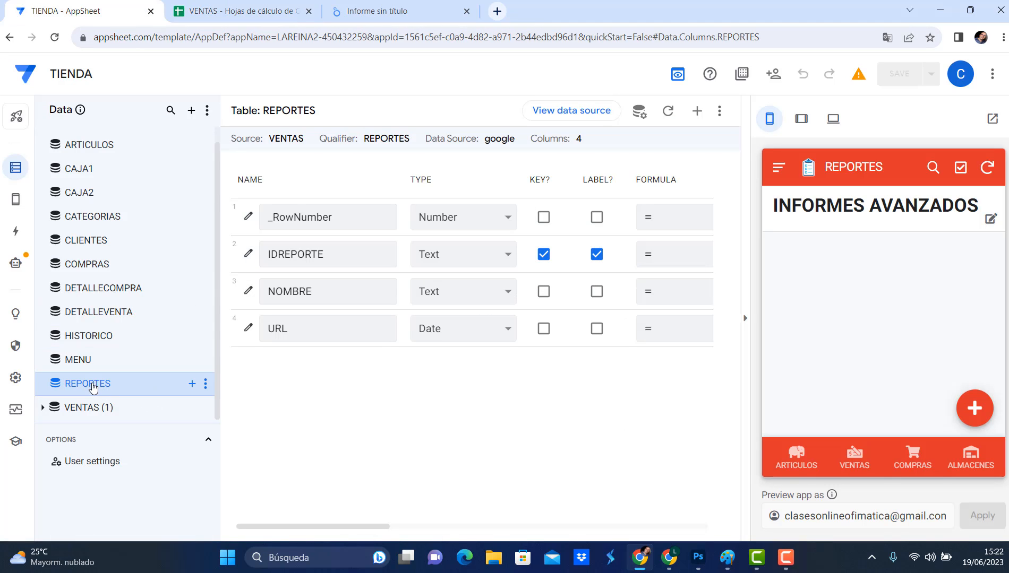
left_click(15, 206)
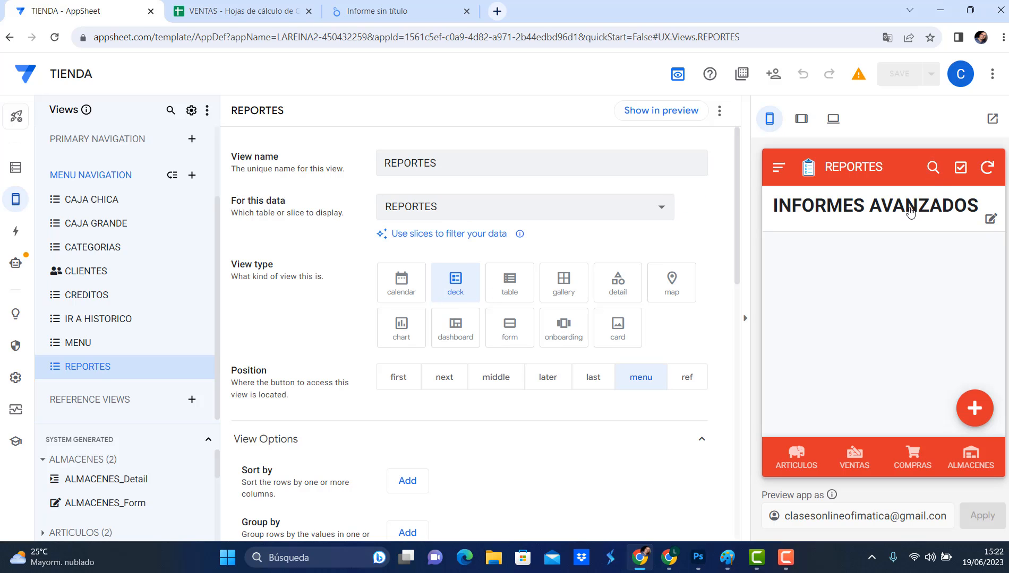
scroll(570, 324, "down", 5)
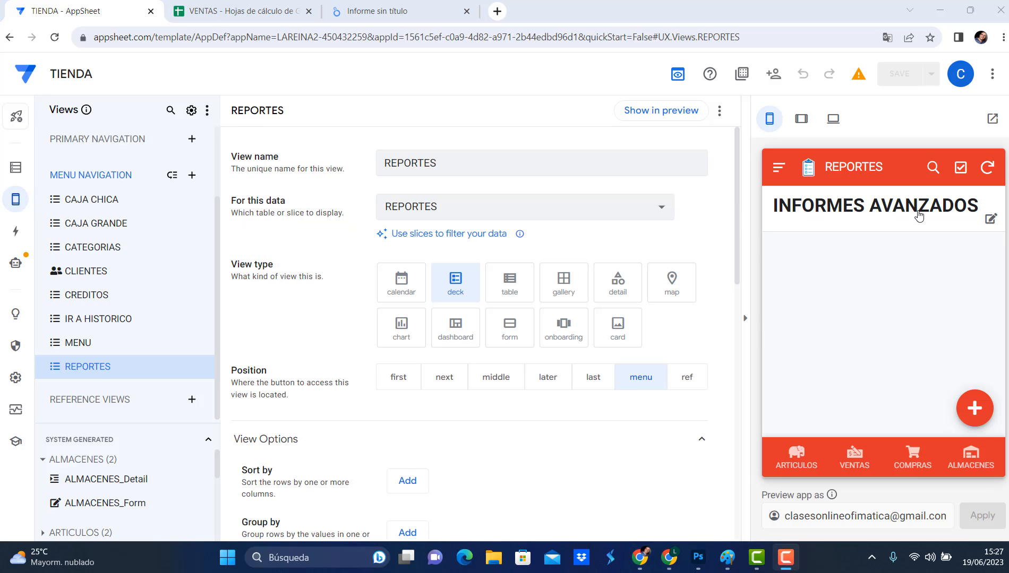
left_click(858, 225)
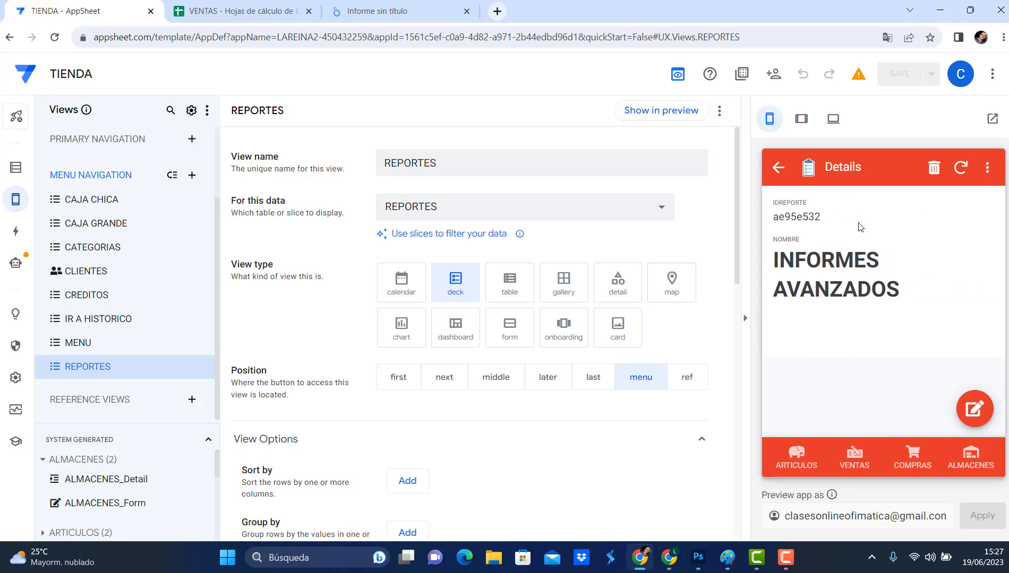
left_click(779, 168)
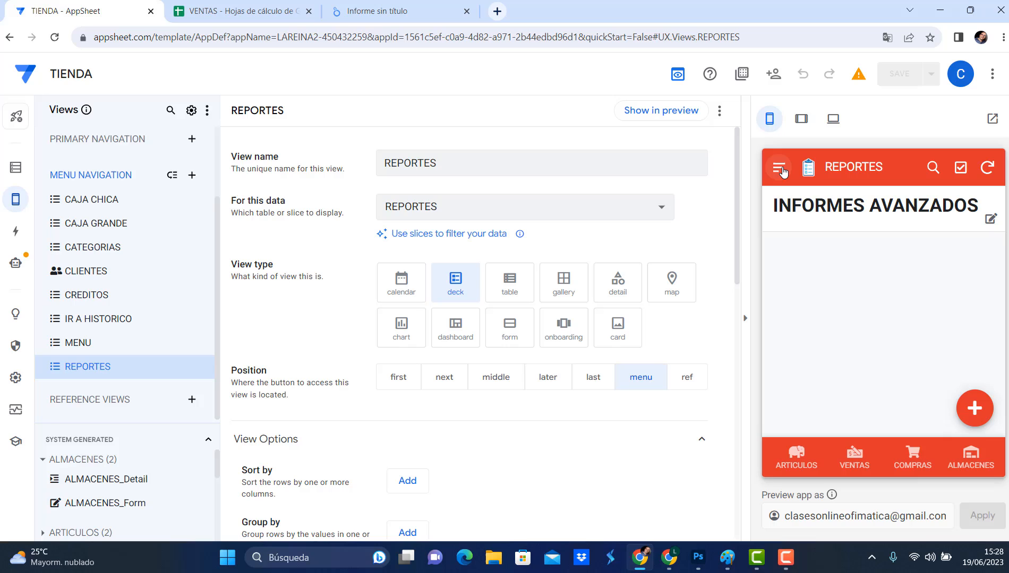
- Create a new action for the REPORTES table and name it "ir a looker"
left_click(16, 231)
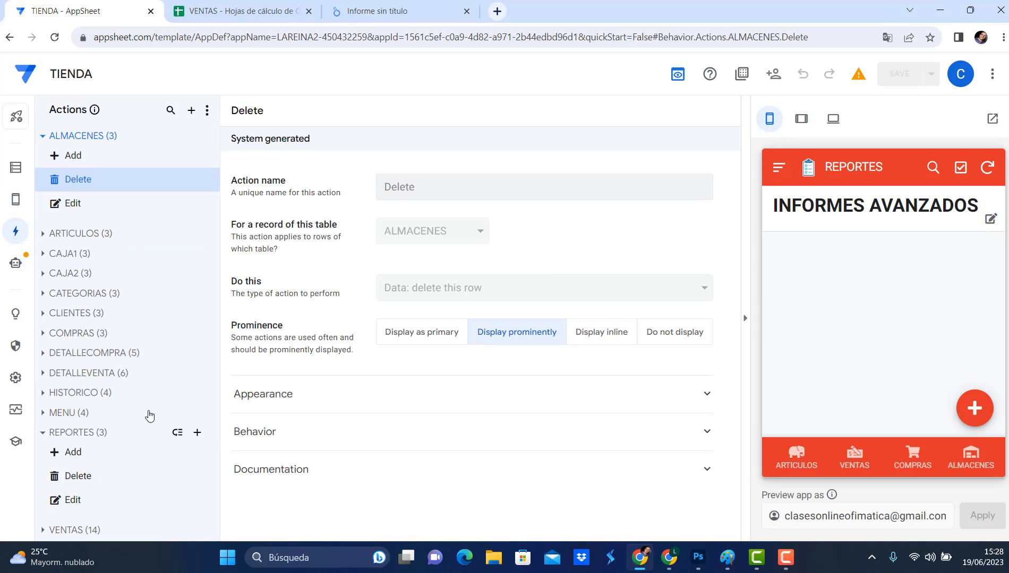
left_click(90, 433)
left_click(197, 433)
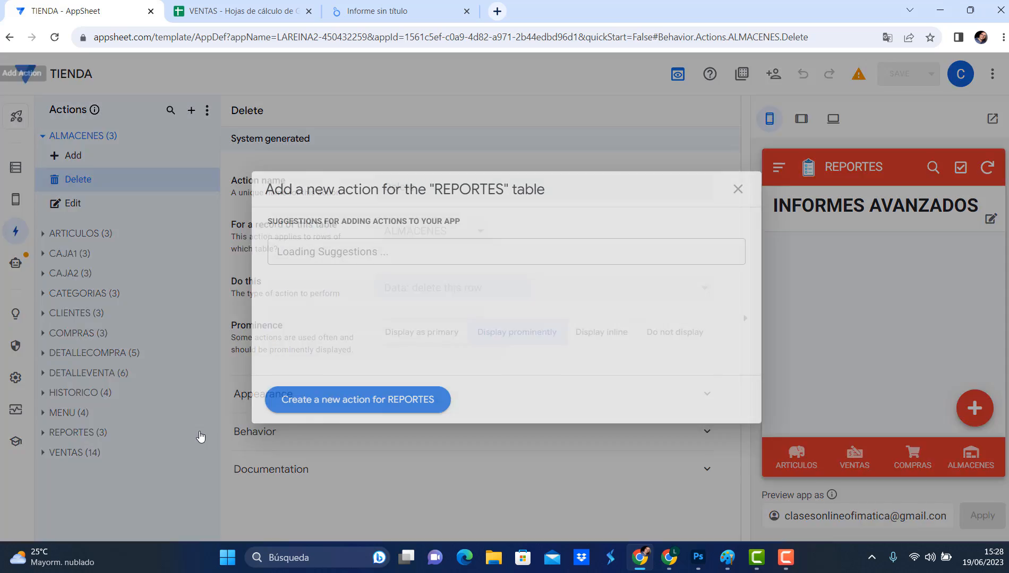
left_click(354, 406)
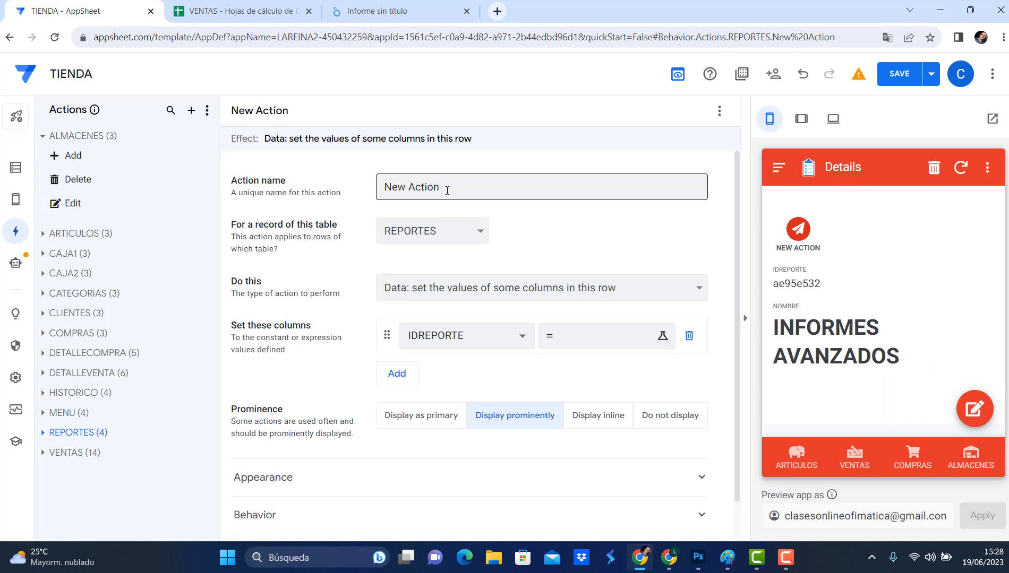
left_click_drag(446, 186, 342, 195)
type("ir a looker")
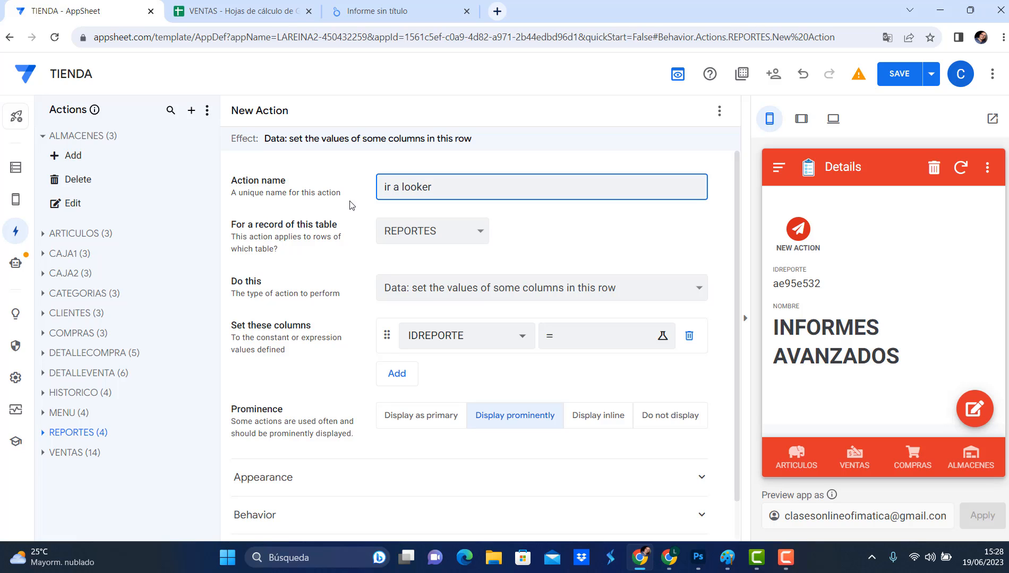
- Set the "ir a looker" action to External: go to a website, and switch to the Looker Studio report
left_click(443, 290)
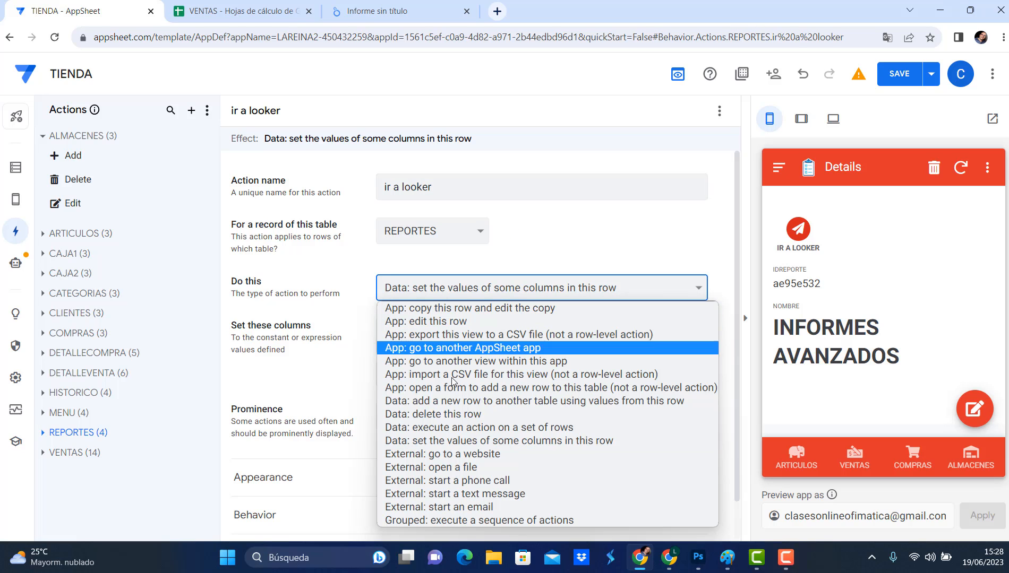
left_click(451, 456)
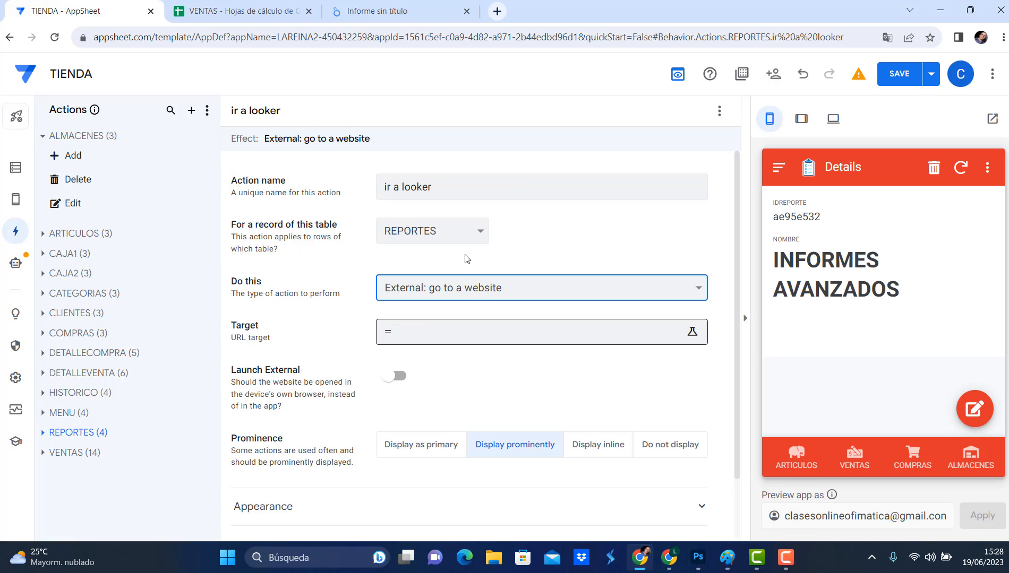
left_click(394, 11)
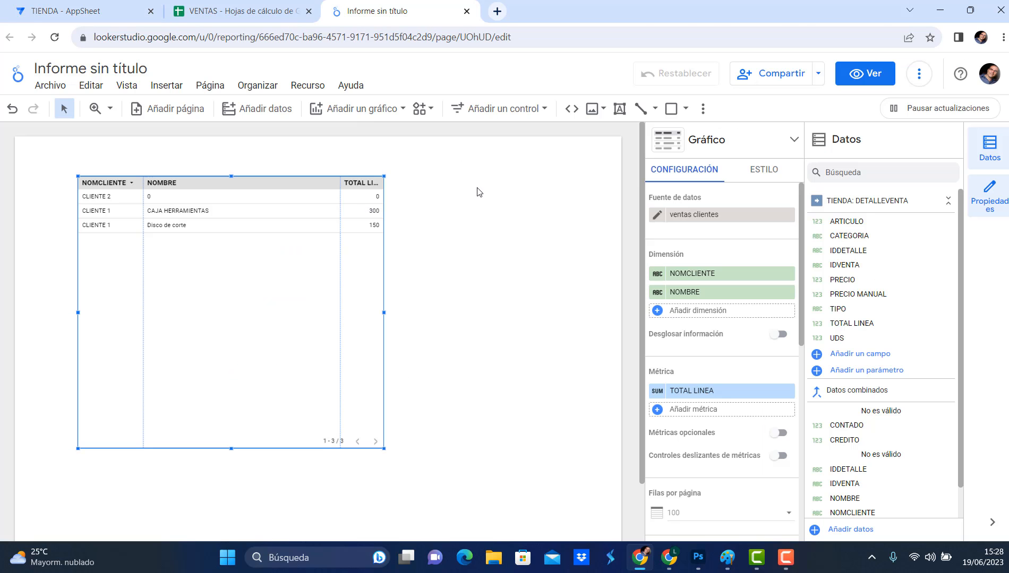
- Get the shareable link to the Looker Studio report and copy it
left_click(818, 74)
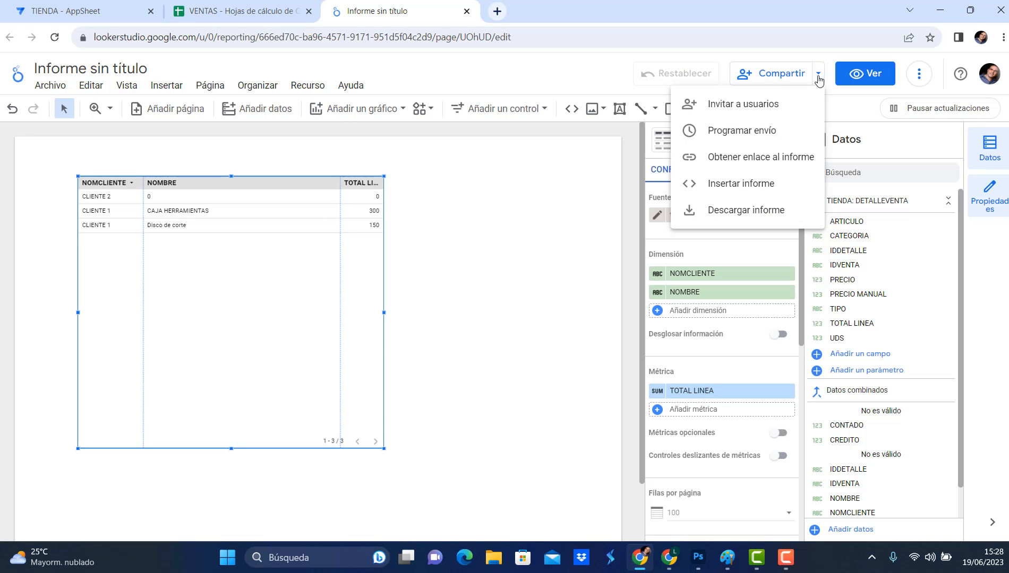
left_click(746, 157)
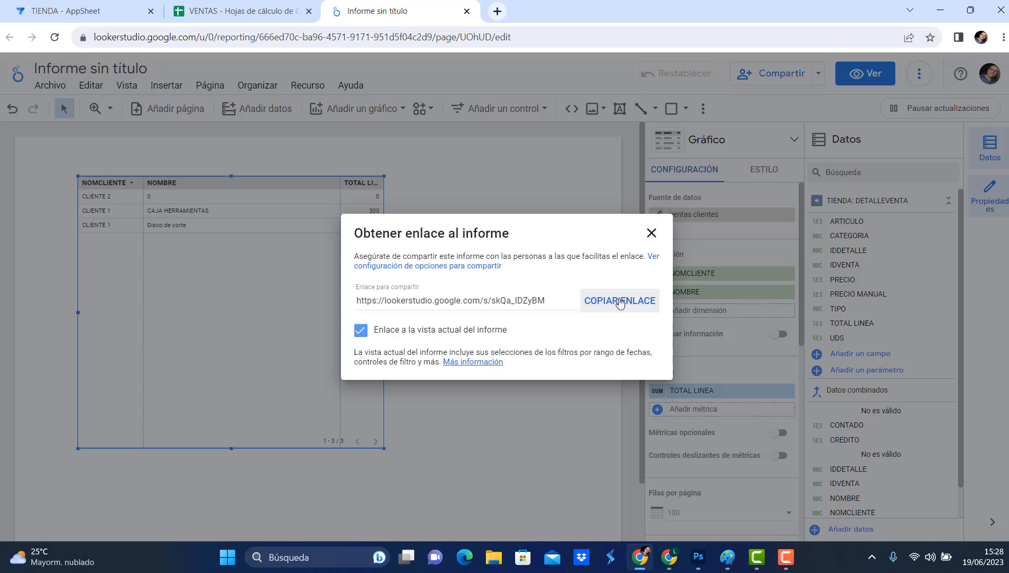
left_click(620, 302)
key("ctrl+c")
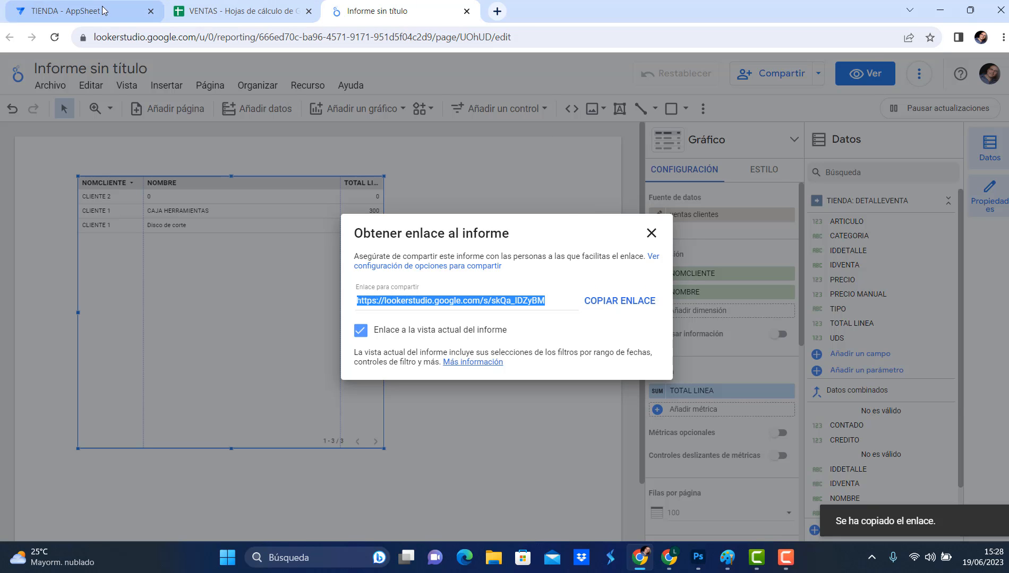
- Switch to the TIENDA app in AppSheet, set the "ir a looker" action's target to the copied report link in double quotes, and save
left_click(90, 11)
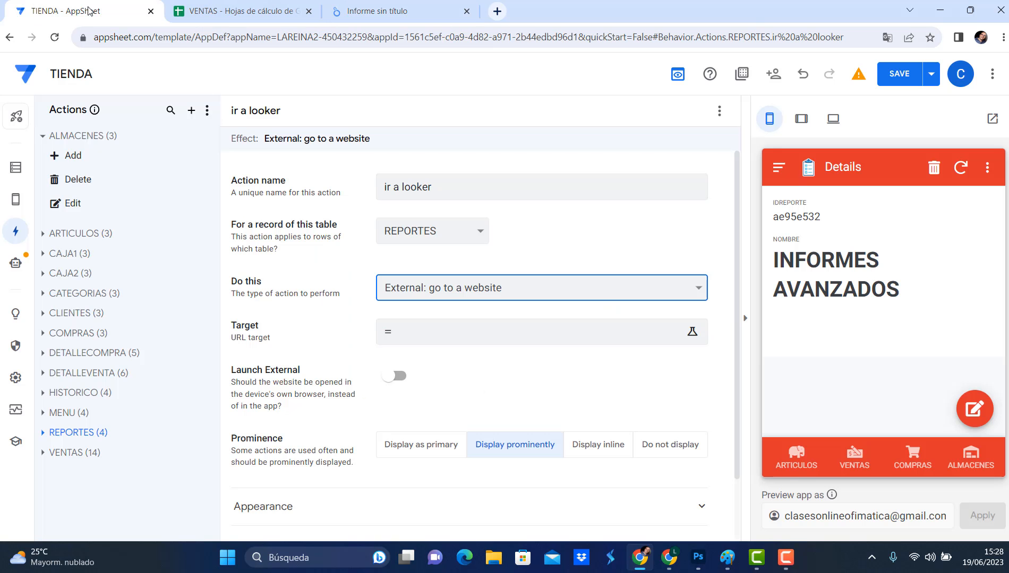
left_click(423, 335)
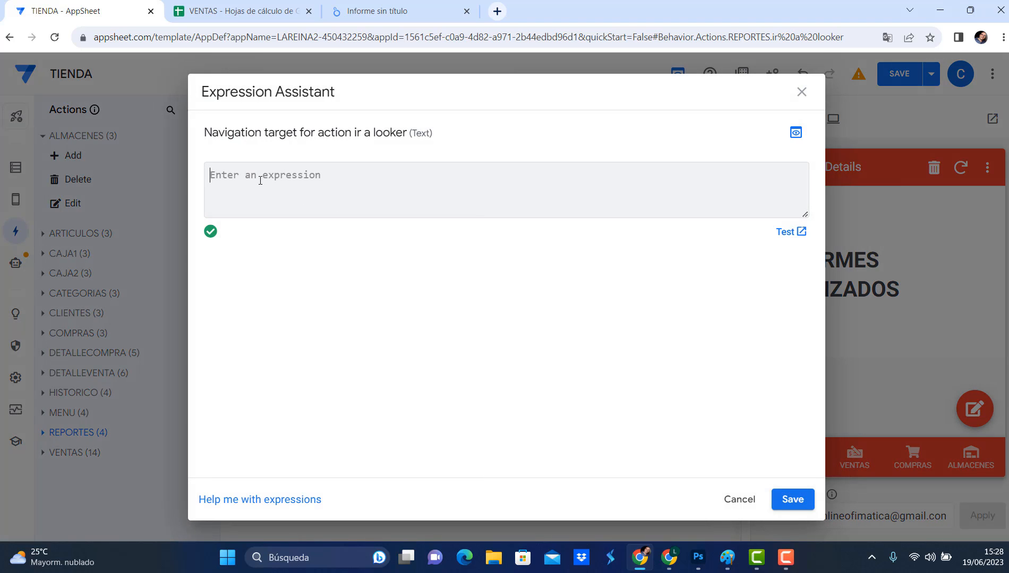
right_click(260, 180)
left_click(292, 291)
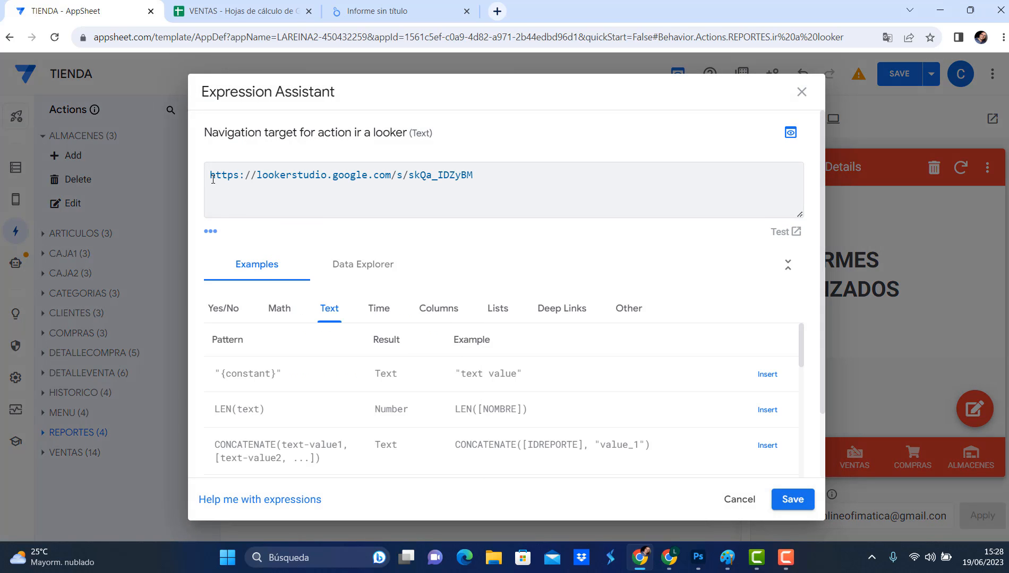
type("\"")
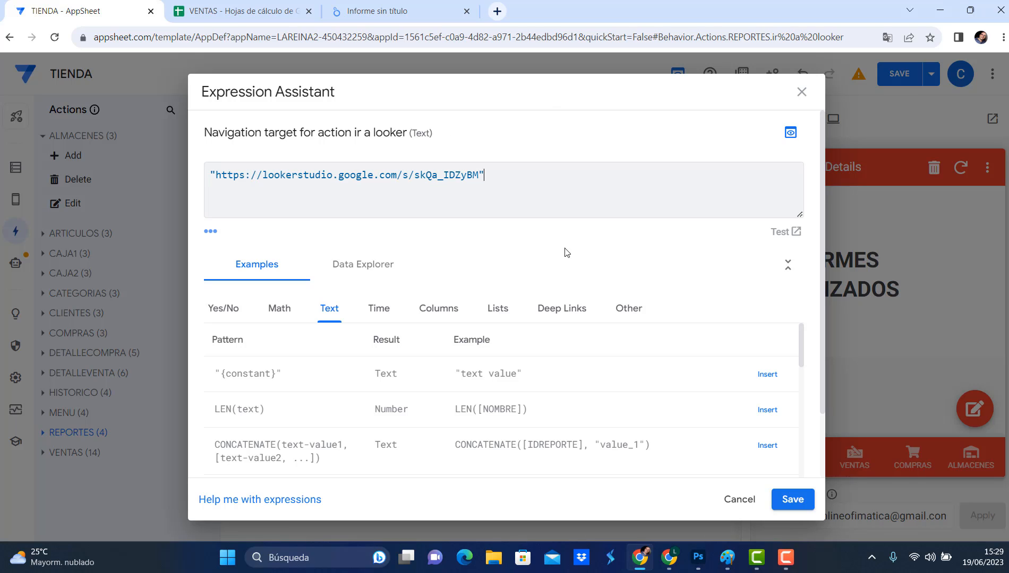
left_click(790, 502)
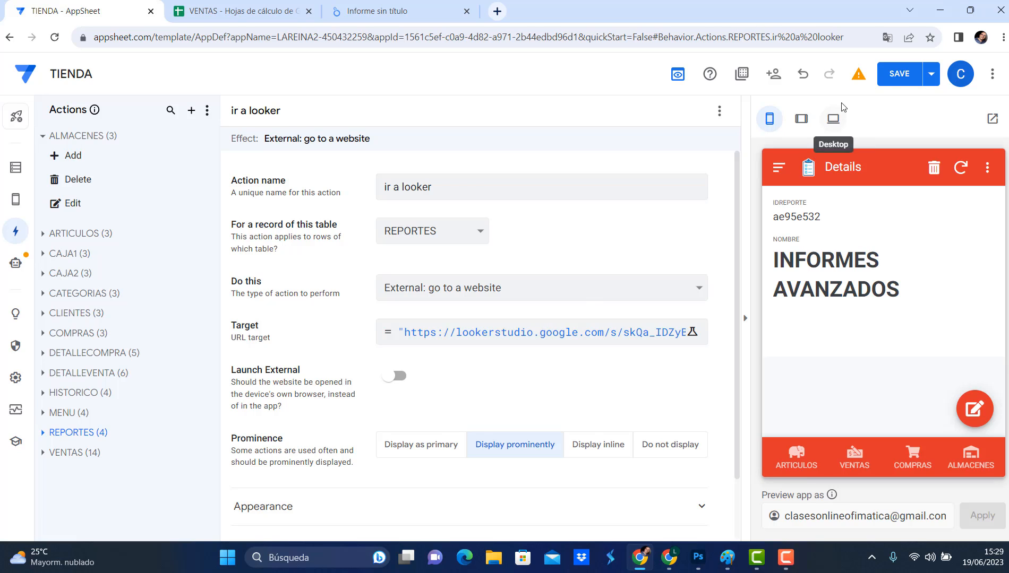
left_click(899, 75)
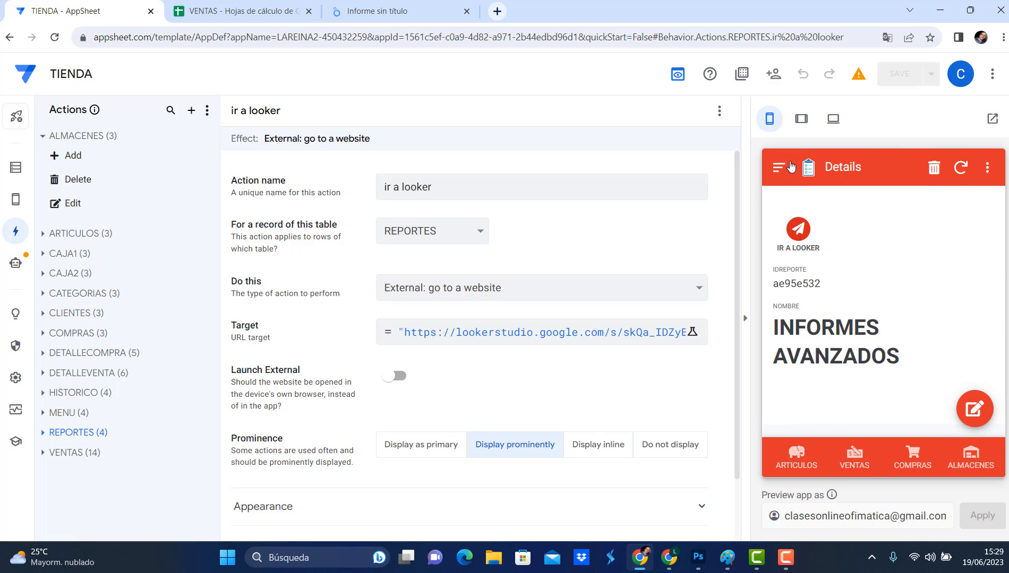
- Show the REPORTES view in the app preview and open that view's settings in the editor
left_click(790, 166)
scroll(831, 372, "down", 5)
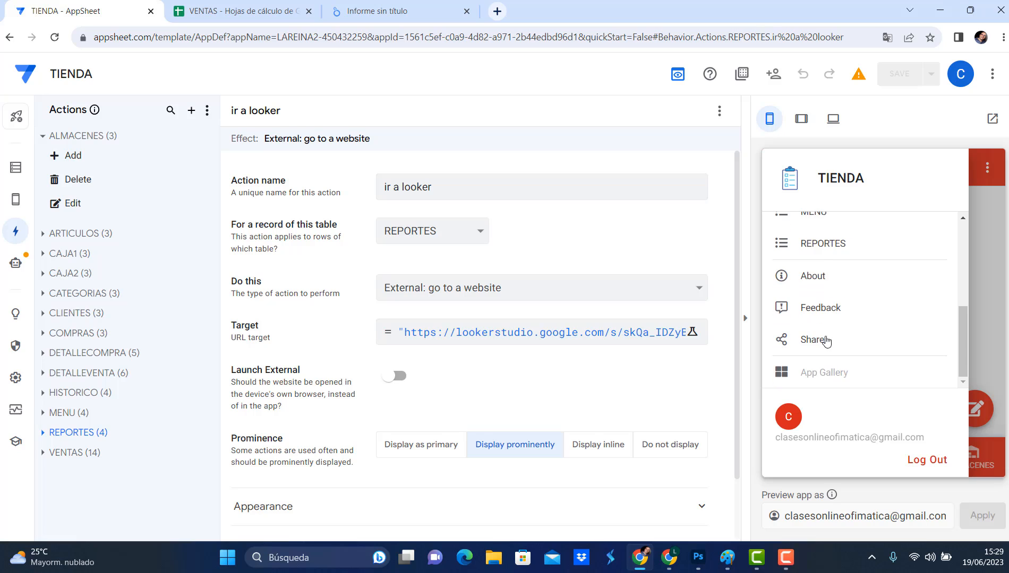
left_click(819, 248)
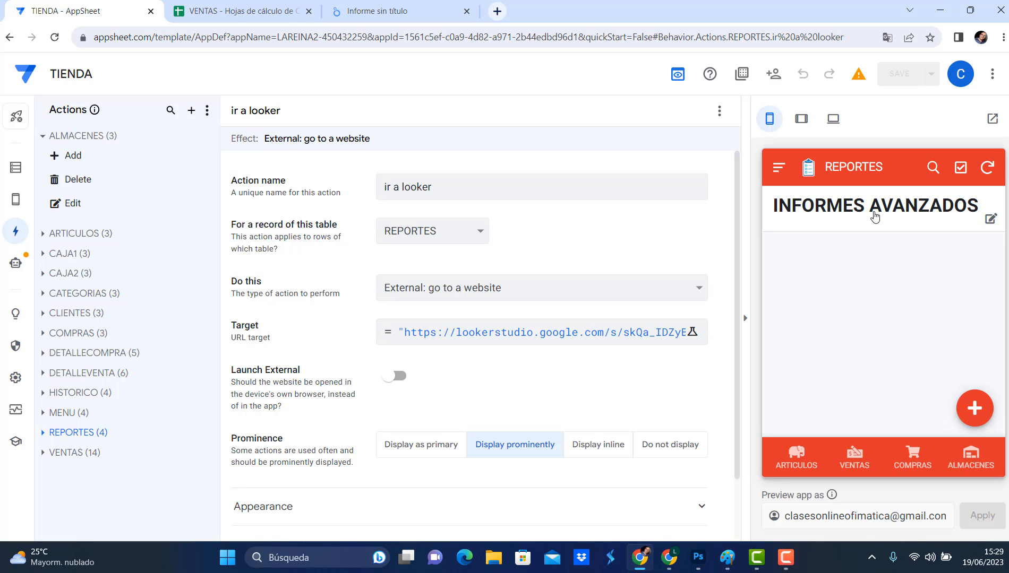
left_click(15, 199)
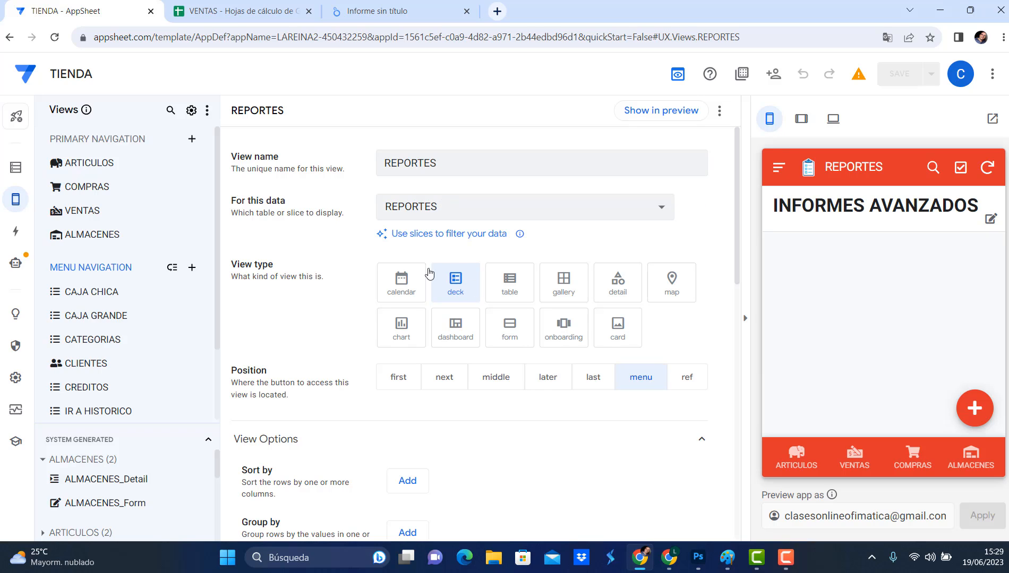
- Examine the INFORMES format rule of the REPORTES table, including its formatted columns, visual format and text format
mouse_move(16, 199)
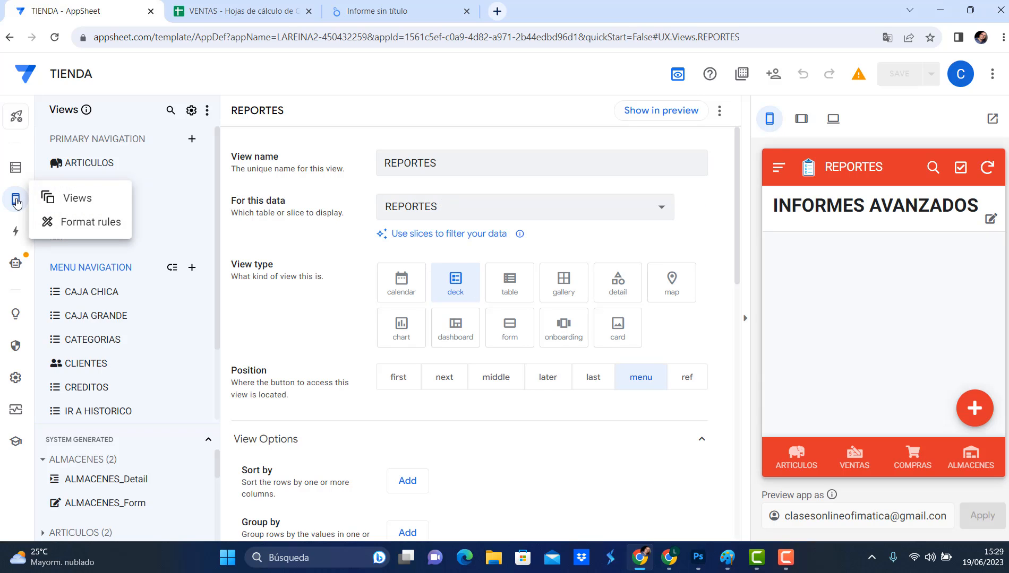
left_click(77, 223)
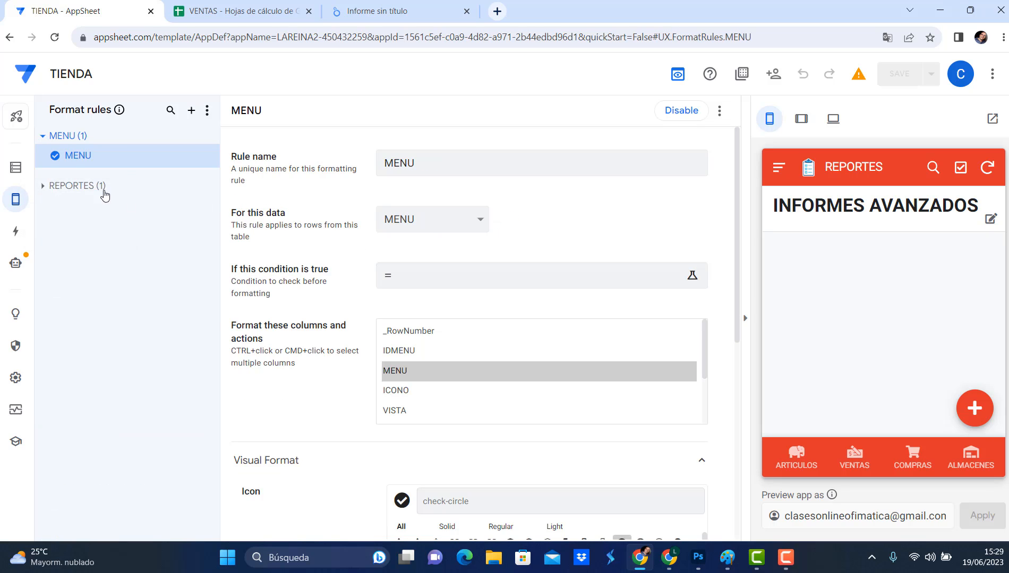
left_click(77, 186)
left_click(85, 207)
scroll(526, 299, "down", 6)
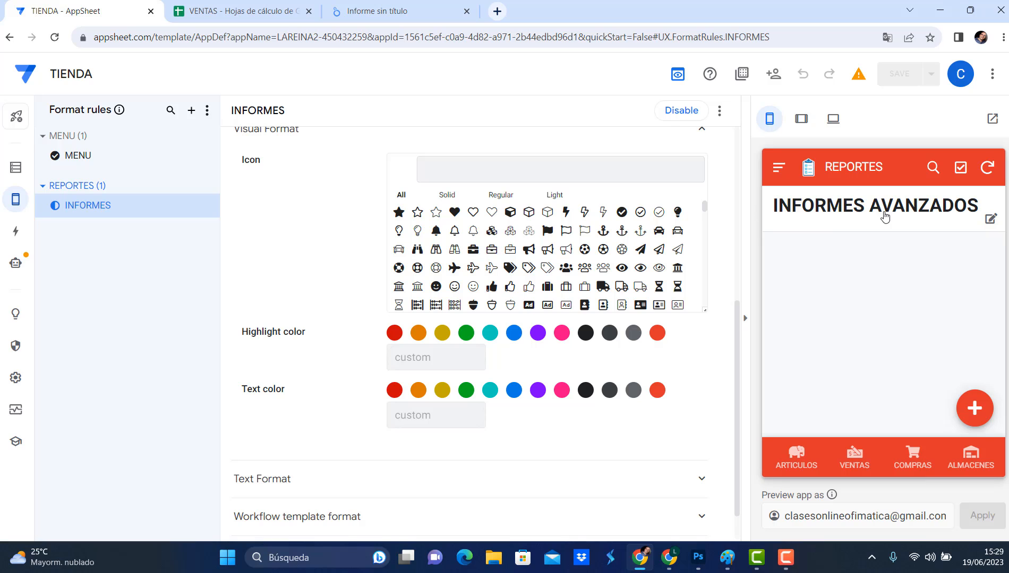
scroll(458, 149, "up", 5)
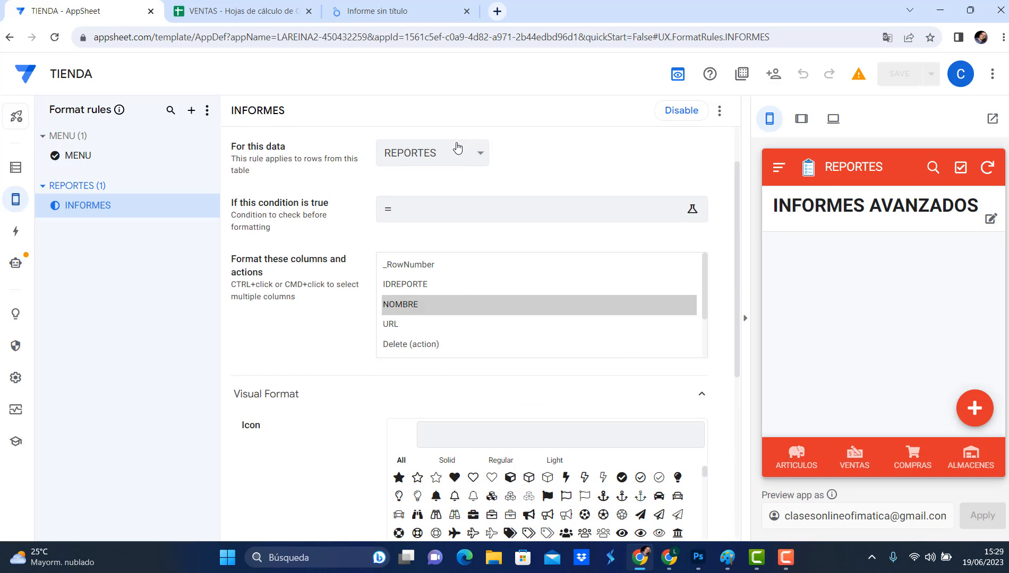
scroll(475, 310, "down", 2)
scroll(344, 417, "down", 5)
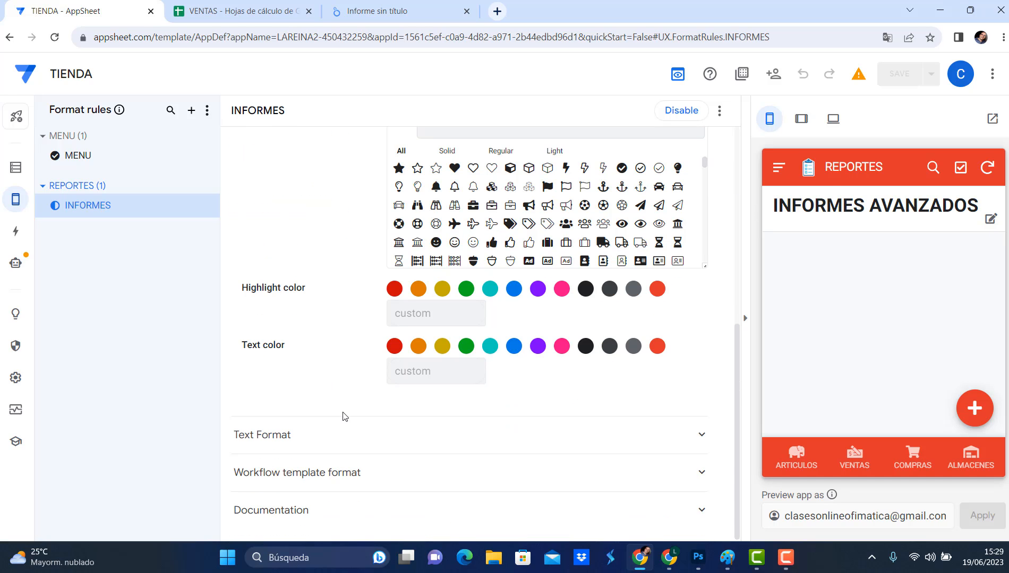
left_click(339, 436)
scroll(349, 428, "down", 5)
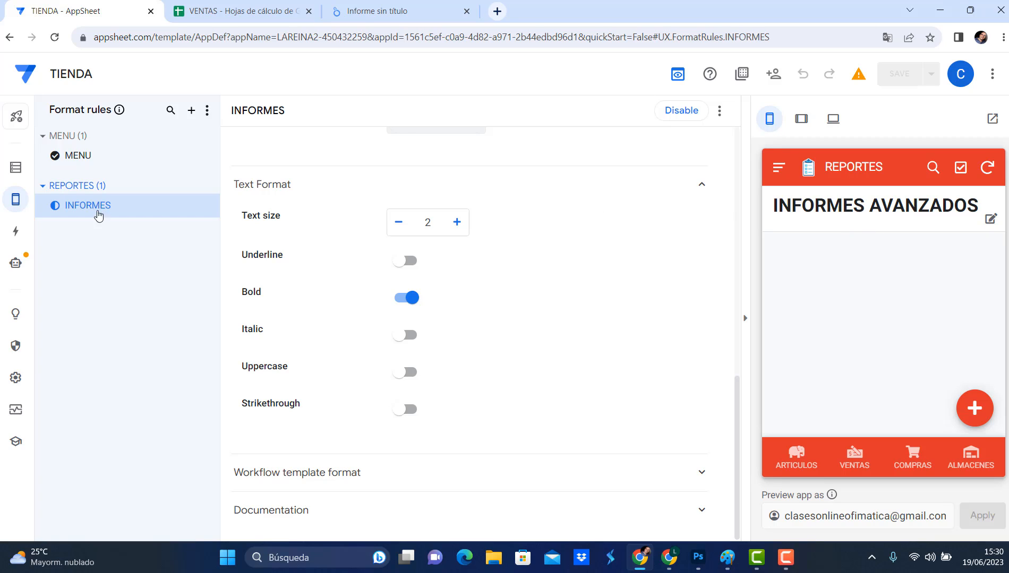
- Set the REPORTES view's Row Selected event action to "ir a looker" and save the app
left_click(77, 198)
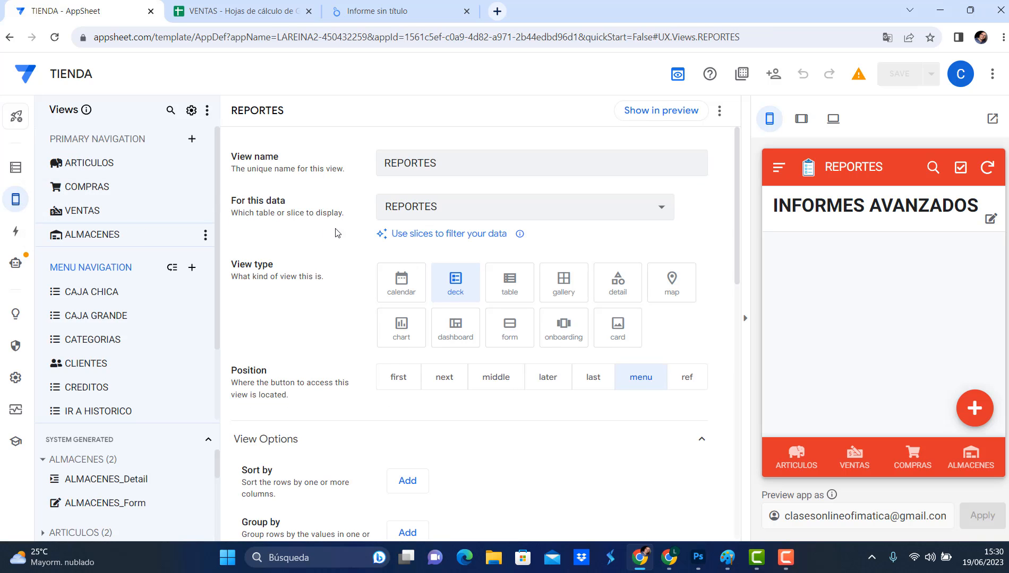
scroll(444, 359, "down", 1)
scroll(444, 359, "down", 15)
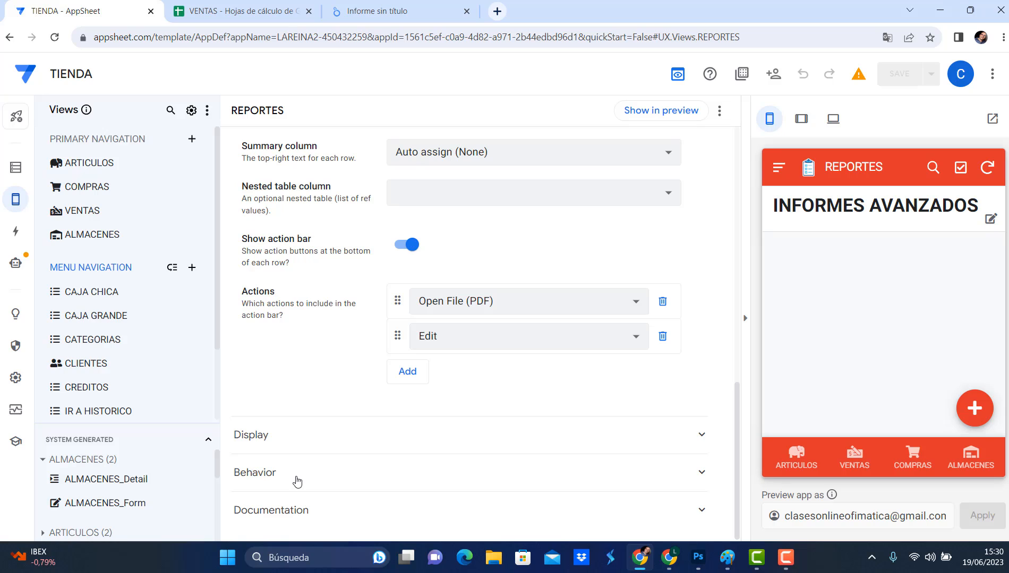
left_click(291, 474)
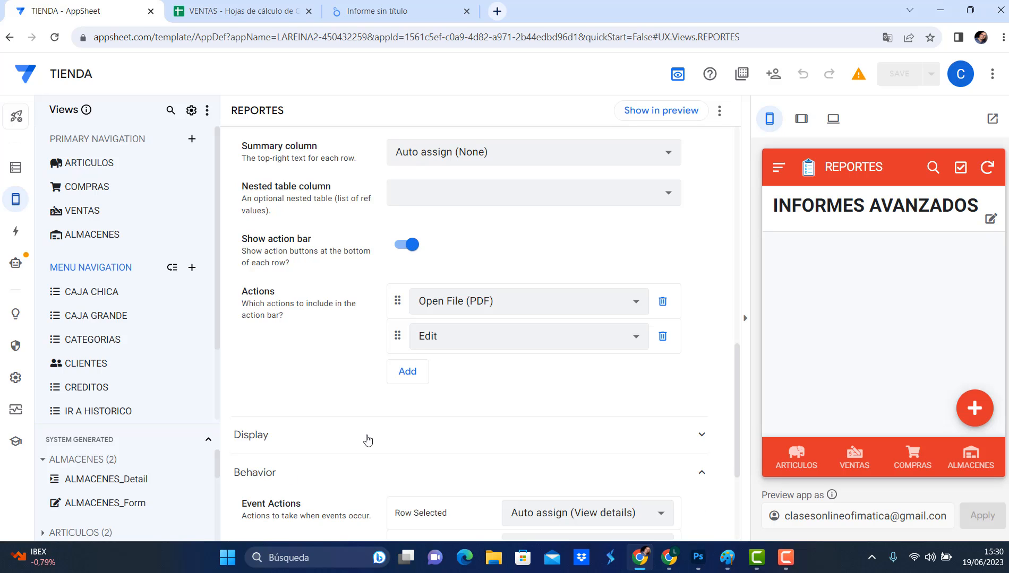
scroll(365, 439, "down", 3)
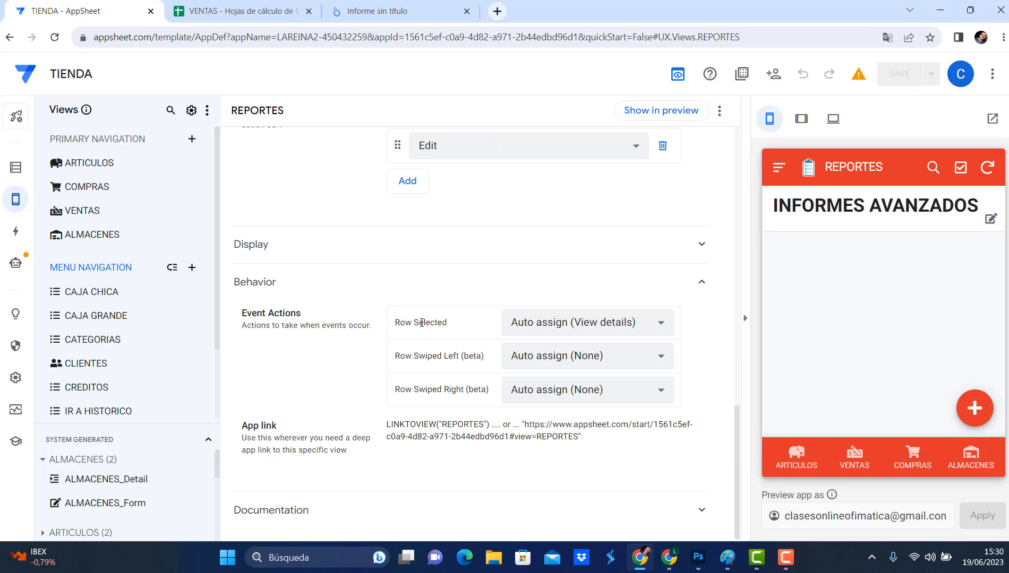
left_click(546, 331)
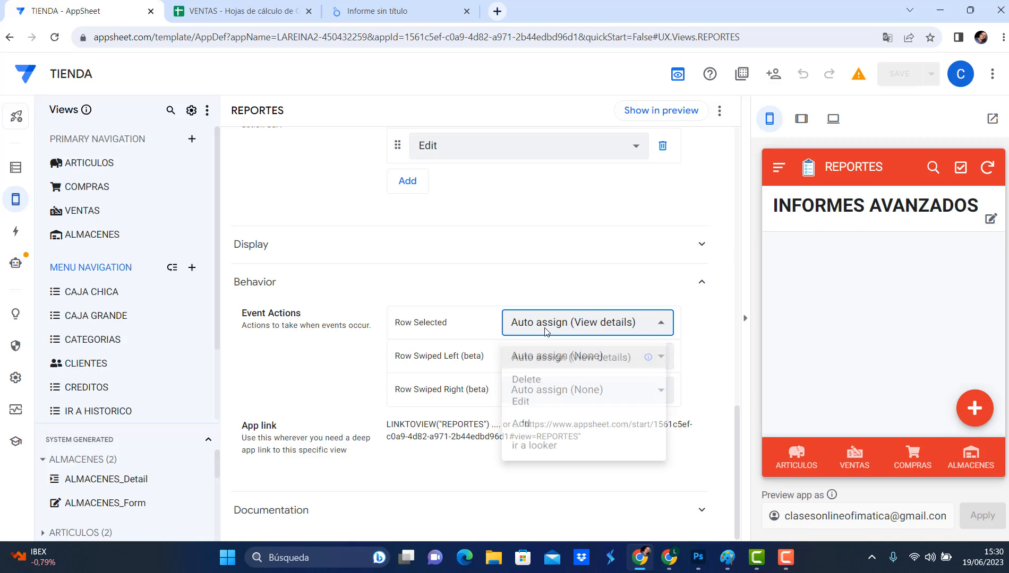
left_click(547, 456)
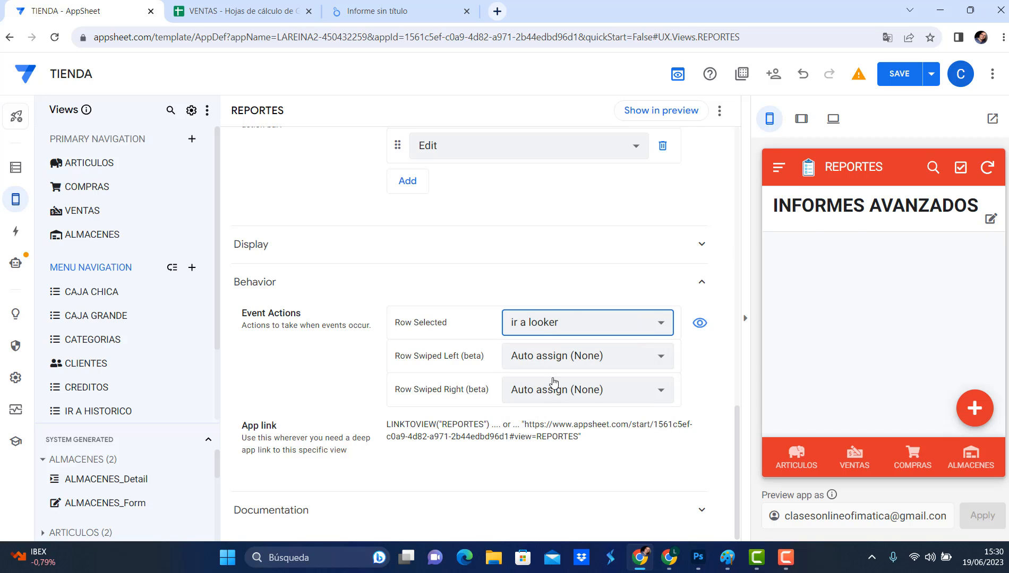
left_click(903, 78)
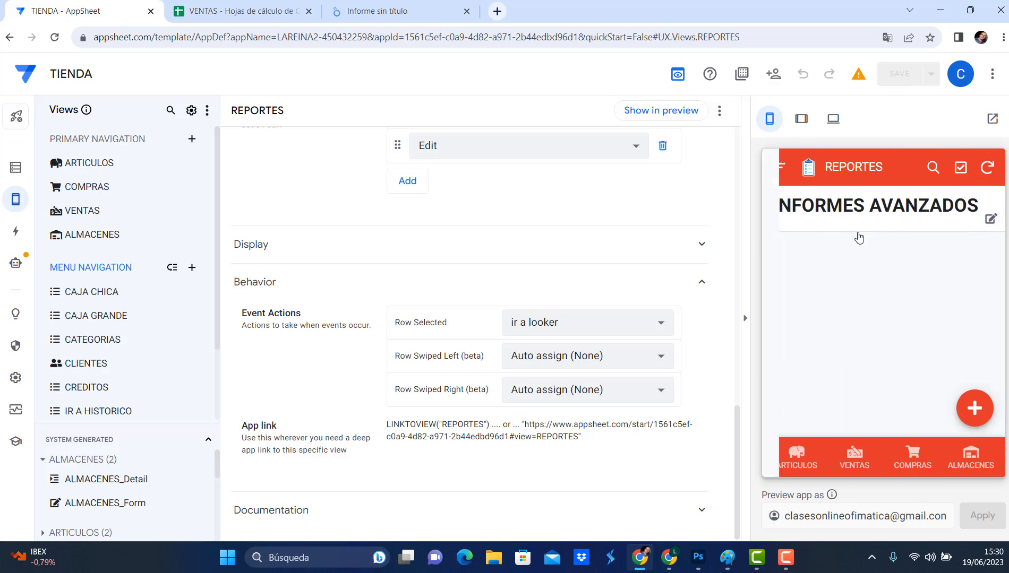
- Test the INFORMES AVANZADOS record's link to the report, close the link dialog in the report editor, and return to the TIENDA app
left_click(879, 212)
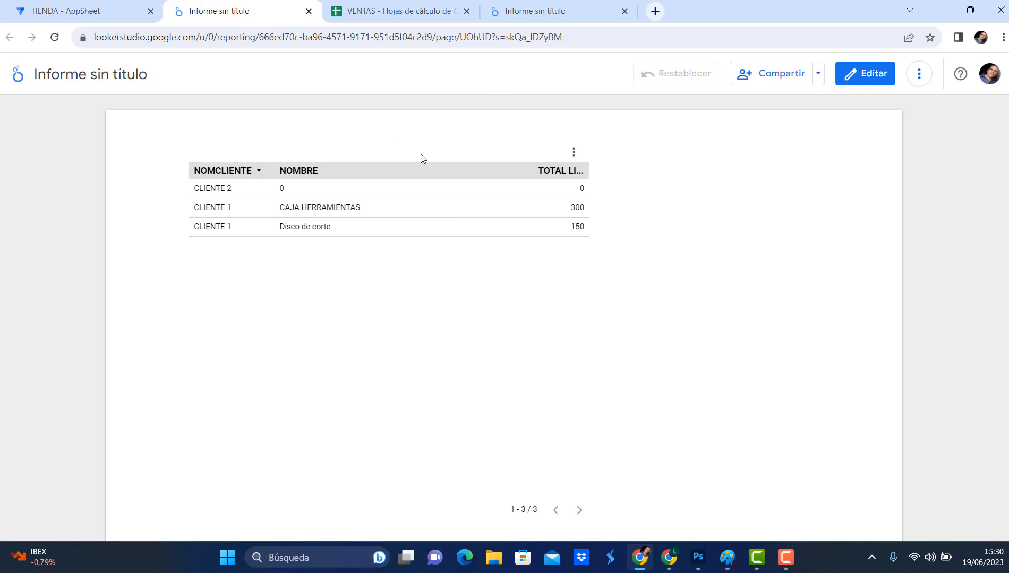
left_click(547, 13)
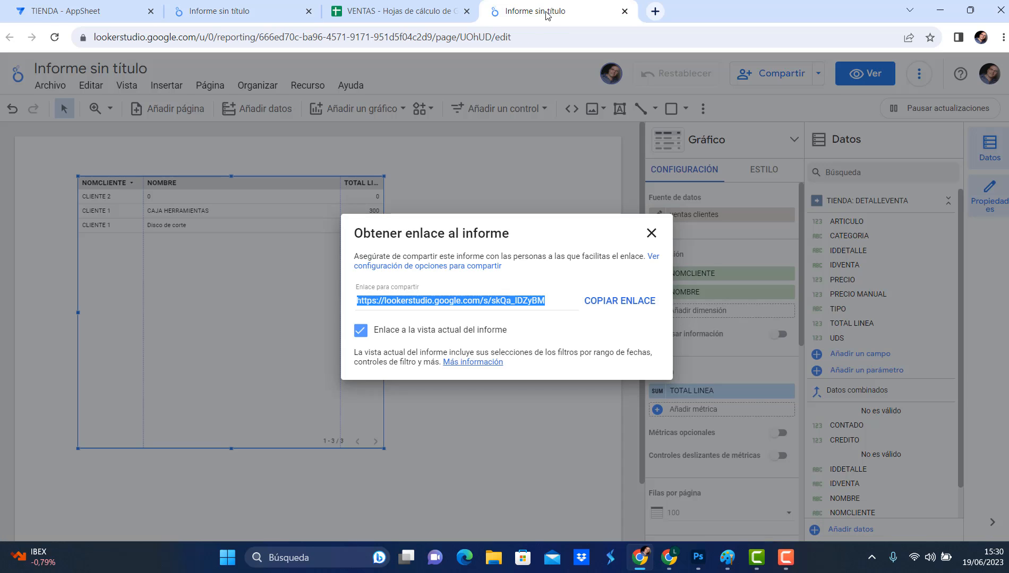
left_click(651, 233)
left_click(222, 16)
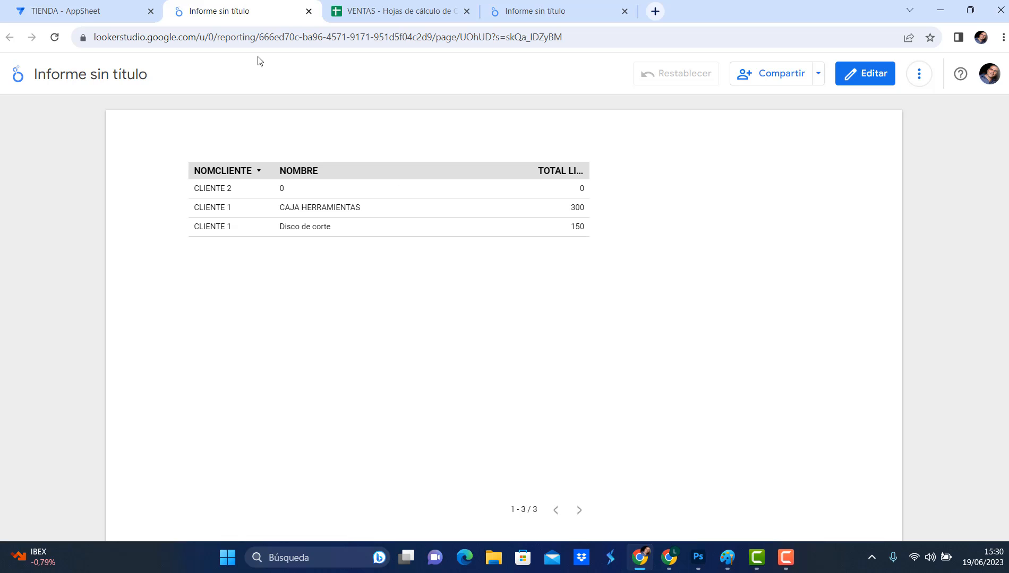
left_click(84, 11)
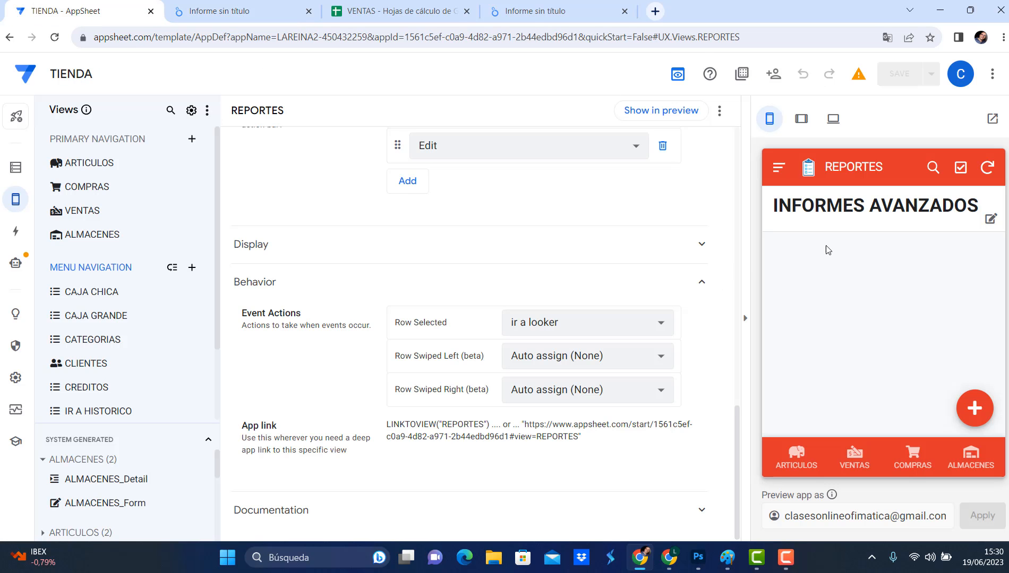